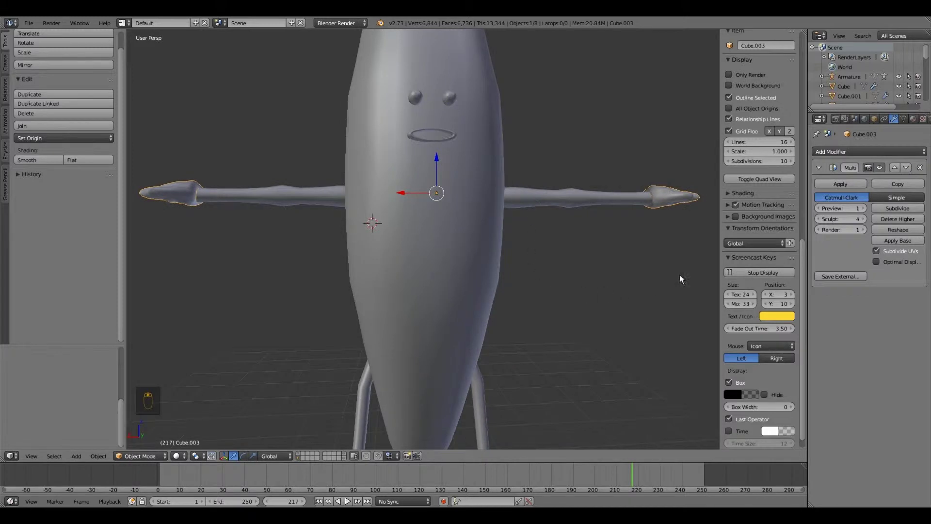
Turn off Lock to Cursor, place the 3D cursor on the foot, and turn Lock to Cursor back on
{"action": "scroll", "coordinate": [764, 242], "scroll_direction": "up", "scroll_amount": 12}
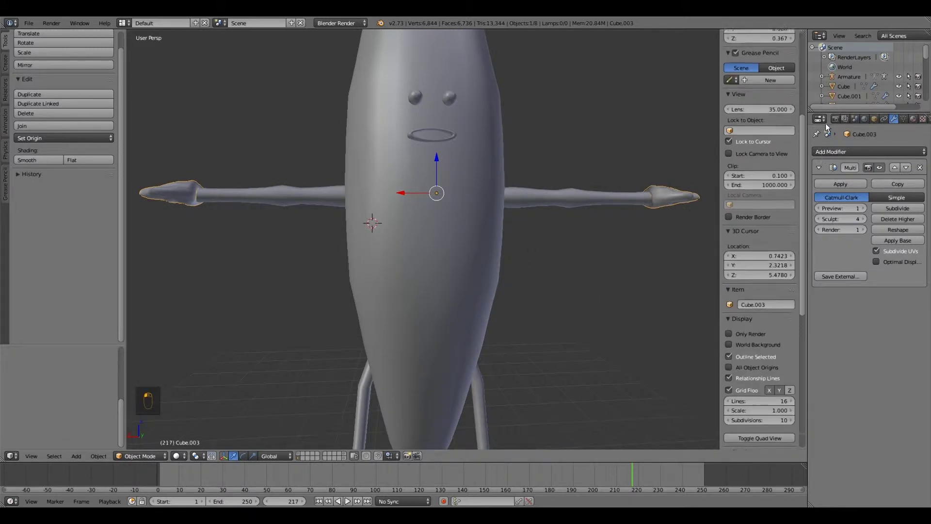
{"action": "left_click", "coordinate": [736, 176]}
{"action": "scroll", "coordinate": [464, 238], "scroll_direction": "down", "scroll_amount": 10, "text": "shift"}
{"action": "scroll", "coordinate": [429, 255], "scroll_direction": "up", "scroll_amount": 3}
{"action": "left_click", "coordinate": [461, 305]}
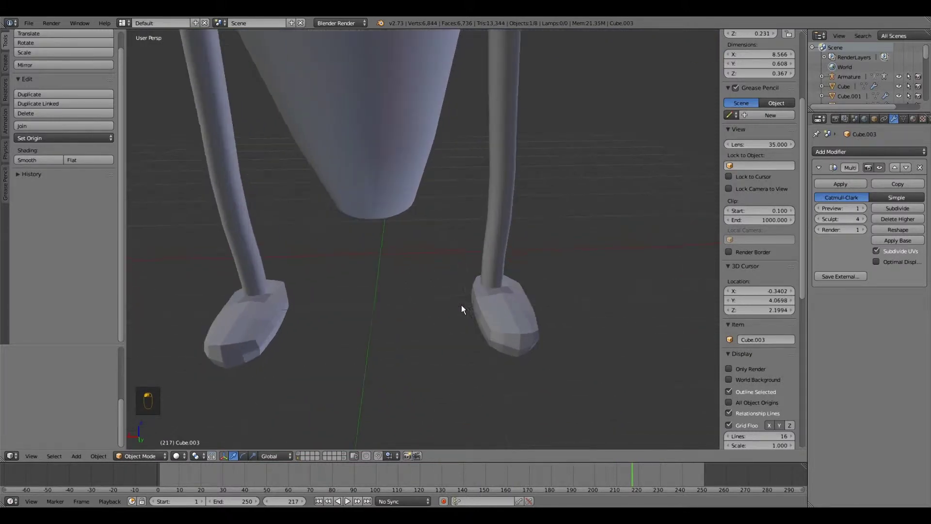
{"action": "scroll", "coordinate": [468, 322], "scroll_direction": "down", "scroll_amount": 1}
{"action": "left_click", "coordinate": [477, 311]}
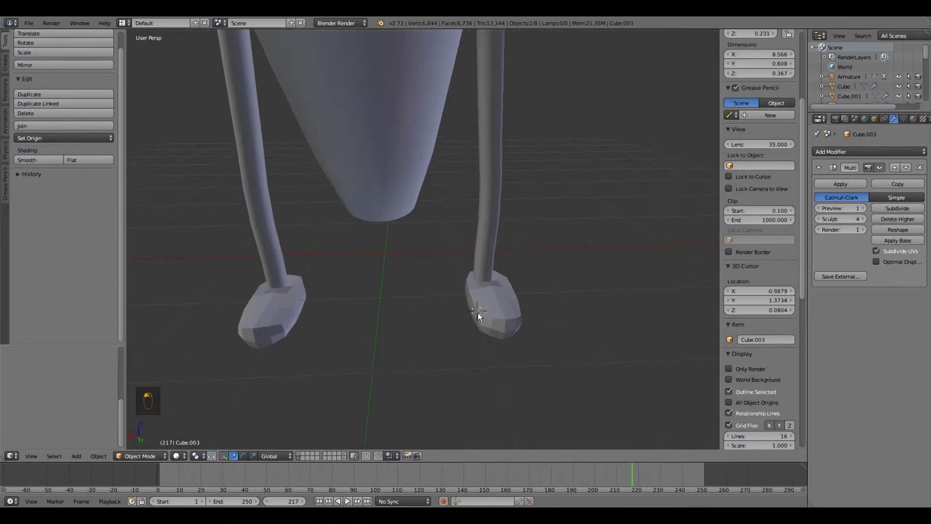
{"action": "left_click", "coordinate": [730, 175]}
{"action": "middle_click_drag", "start_coordinate": [372, 211], "coordinate": [411, 261]}
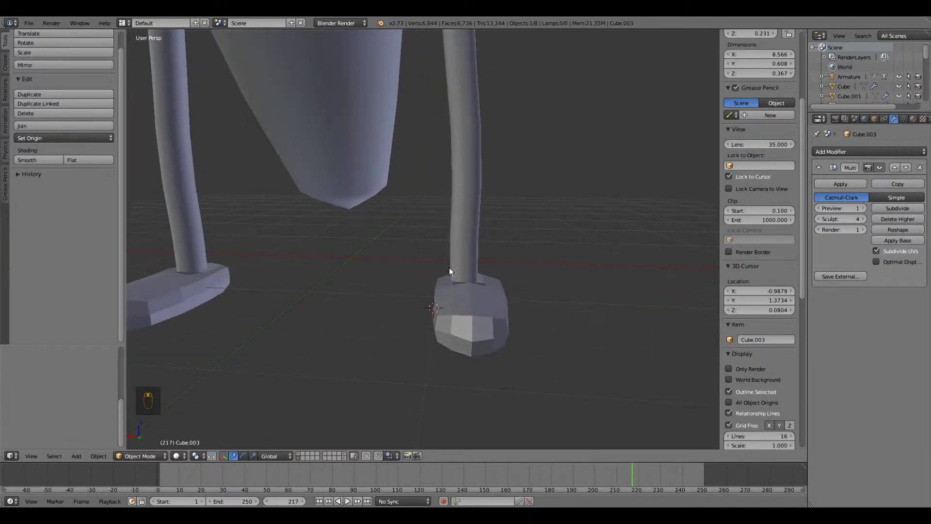
Select the feet, apply their Mirror modifier and add a Multiresolution modifier
{"action": "right_click", "coordinate": [458, 309]}
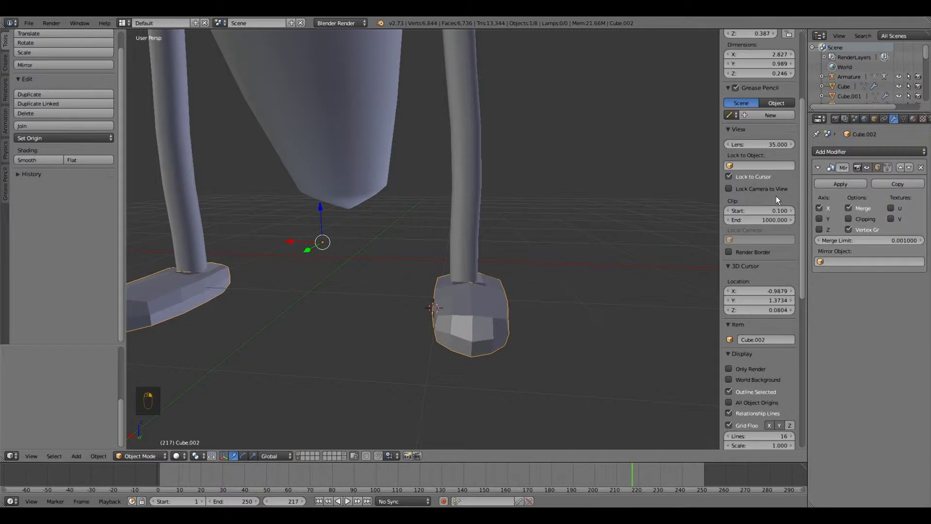
{"action": "left_click", "coordinate": [839, 183]}
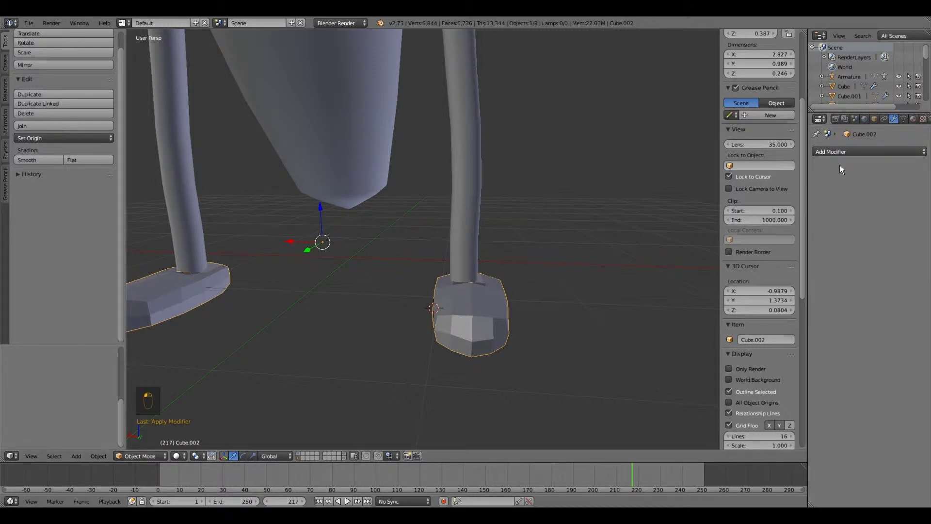
{"action": "left_click", "coordinate": [840, 150]}
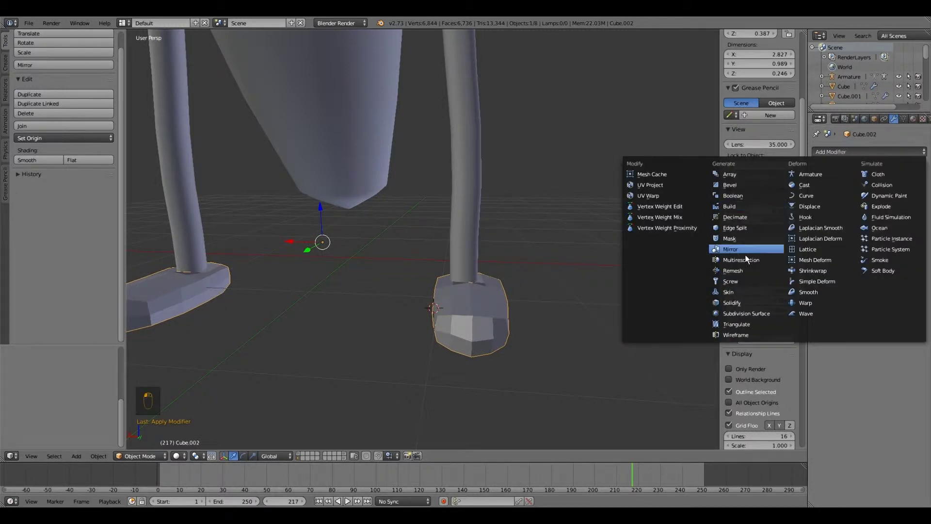
{"action": "left_click", "coordinate": [761, 260]}
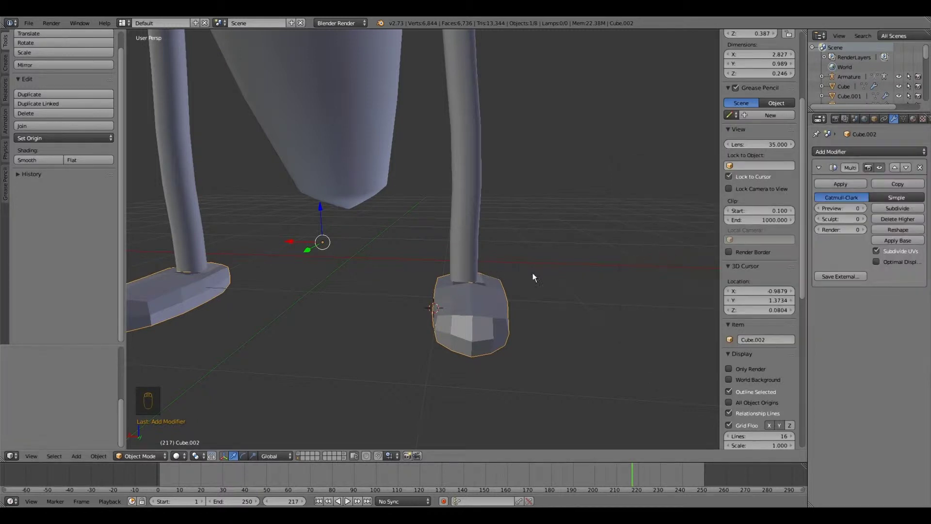
Switch the feet to Sculpt Mode
{"action": "left_click", "coordinate": [5, 59]}
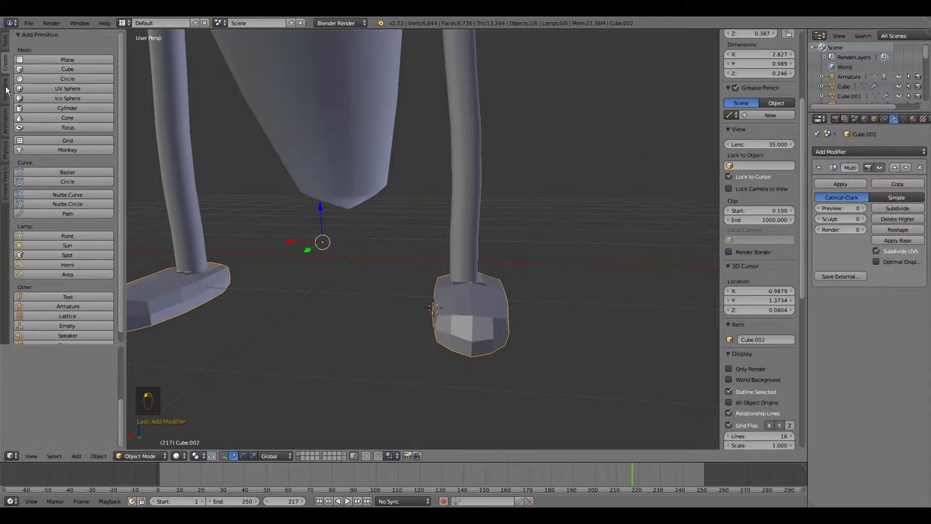
{"action": "left_click", "coordinate": [6, 48]}
{"action": "left_click", "coordinate": [6, 95]}
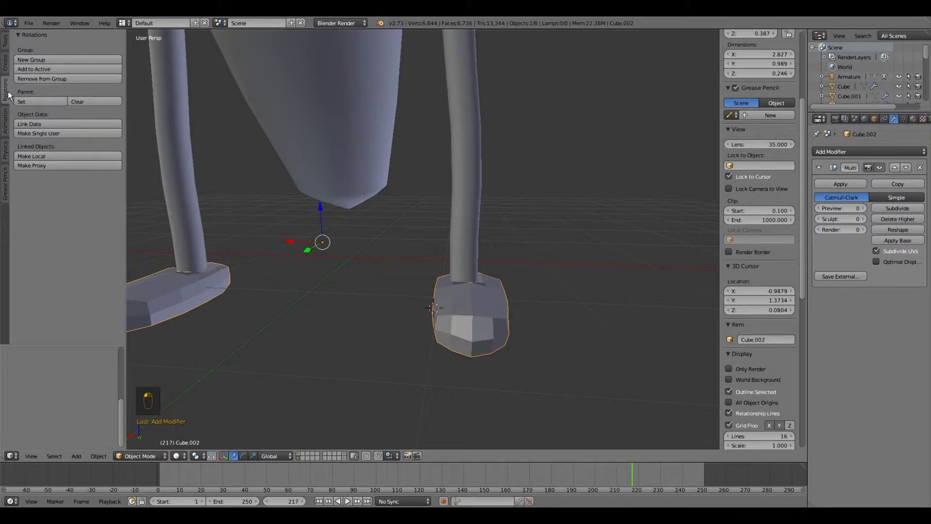
{"action": "left_click", "coordinate": [5, 126]}
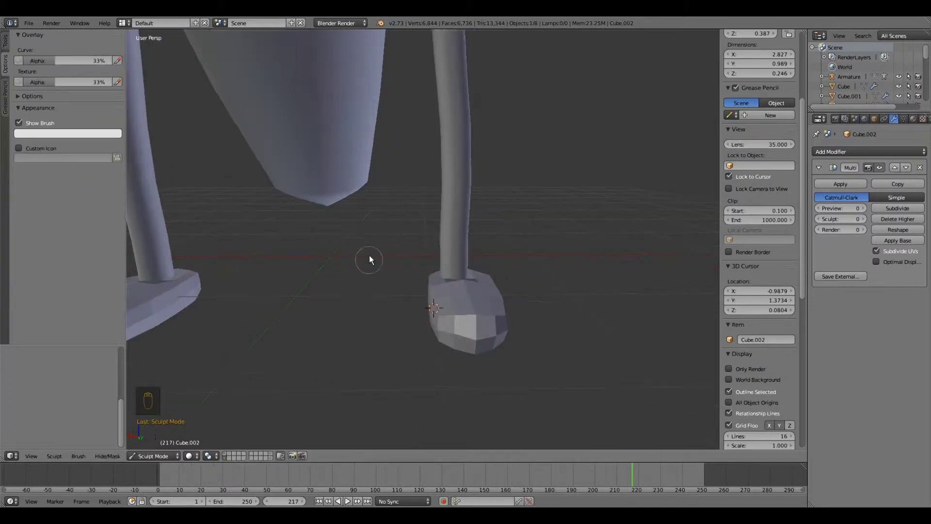
{"action": "scroll", "coordinate": [368, 254], "scroll_direction": "up", "scroll_amount": 1}
{"action": "scroll", "coordinate": [368, 254], "scroll_direction": "down", "scroll_amount": 3}
{"action": "middle_click_drag", "start_coordinate": [369, 254], "coordinate": [393, 263]}
{"action": "scroll", "coordinate": [368, 267], "scroll_direction": "up", "scroll_amount": 1}
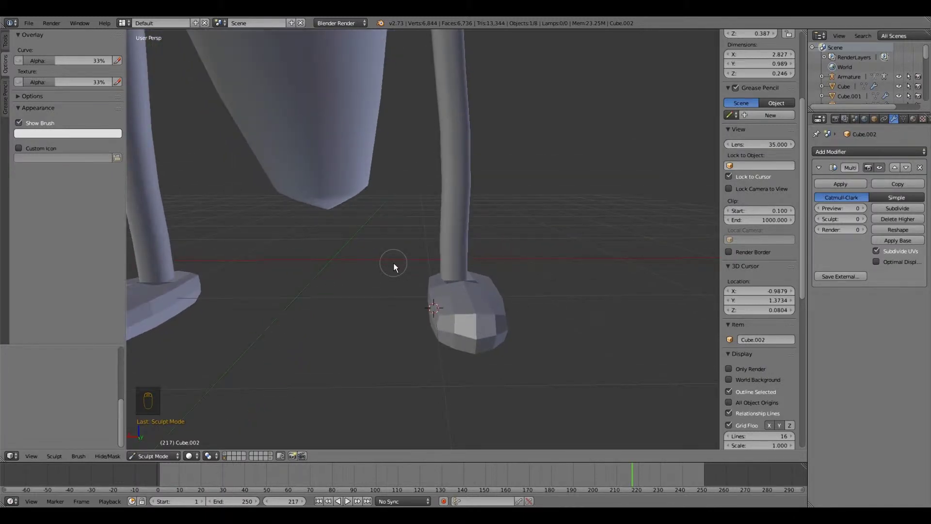
{"action": "scroll", "coordinate": [394, 267], "scroll_direction": "down", "scroll_amount": 3}
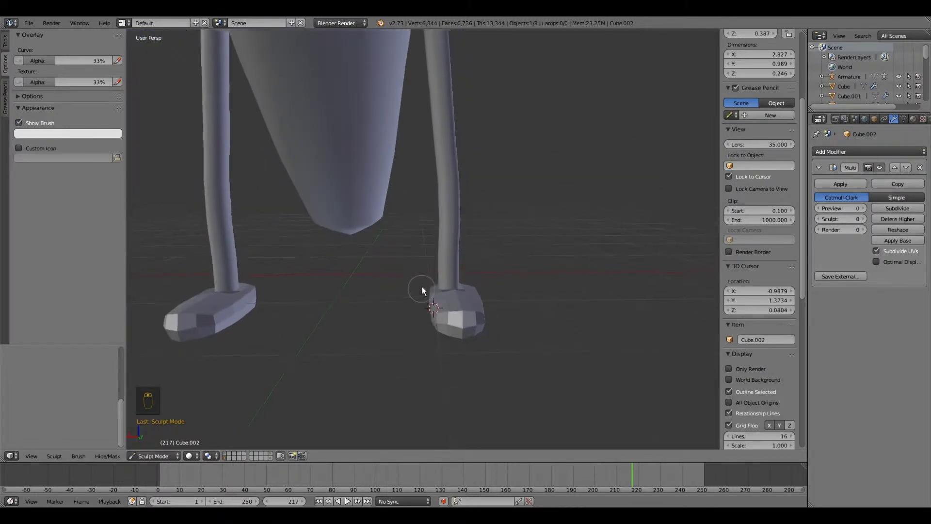
{"action": "scroll", "coordinate": [424, 293], "scroll_direction": "up", "scroll_amount": 3}
{"action": "middle_click_drag", "start_coordinate": [460, 298], "coordinate": [458, 316]}
{"action": "scroll", "coordinate": [458, 316], "scroll_direction": "up", "scroll_amount": 1}
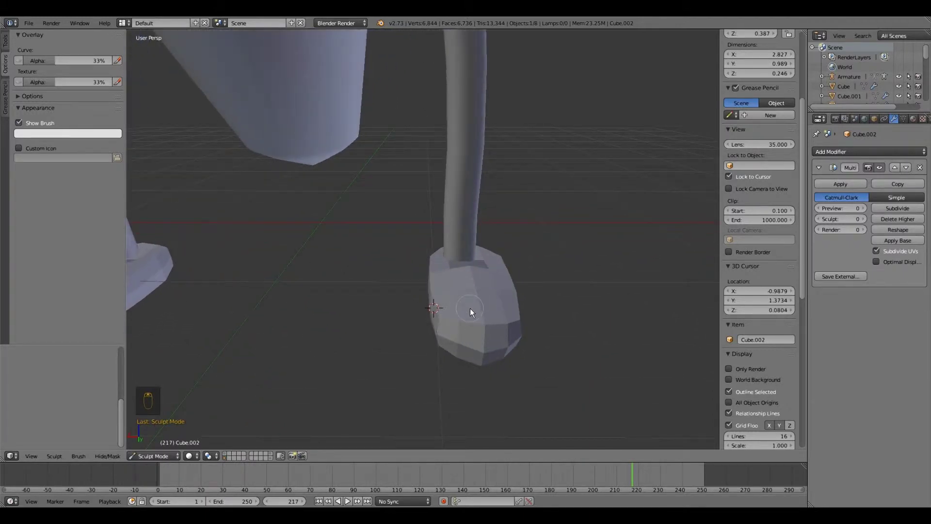
{"action": "mouse_move", "coordinate": [470, 307]}
{"action": "middle_mouse_down"}
{"action": "mouse_move", "coordinate": [469, 286]}
{"action": "mouse_move", "coordinate": [467, 306]}
{"action": "mouse_move", "coordinate": [422, 318]}
{"action": "middle_mouse_up"}
Move the feet slightly along the X axis in Object Mode and put them into Sculpt Mode
{"action": "left_click", "coordinate": [146, 455]}
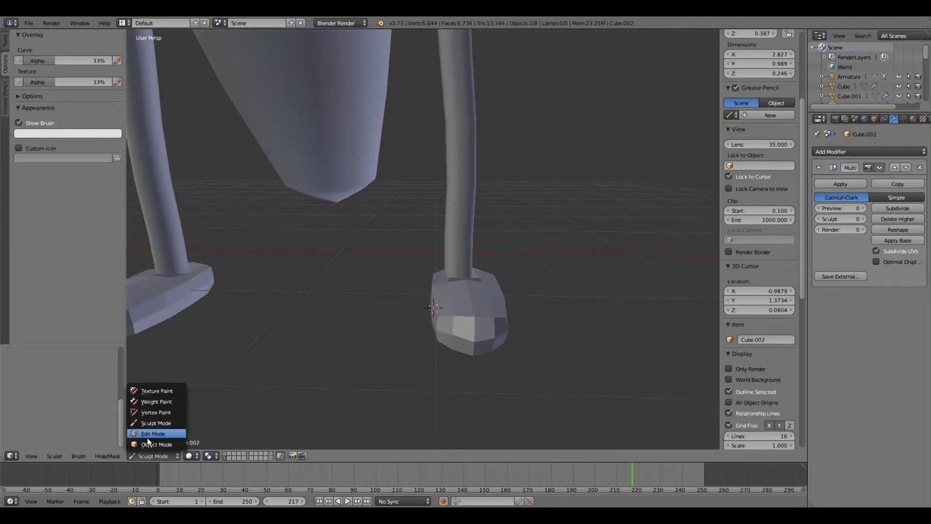
{"action": "left_click", "coordinate": [153, 444]}
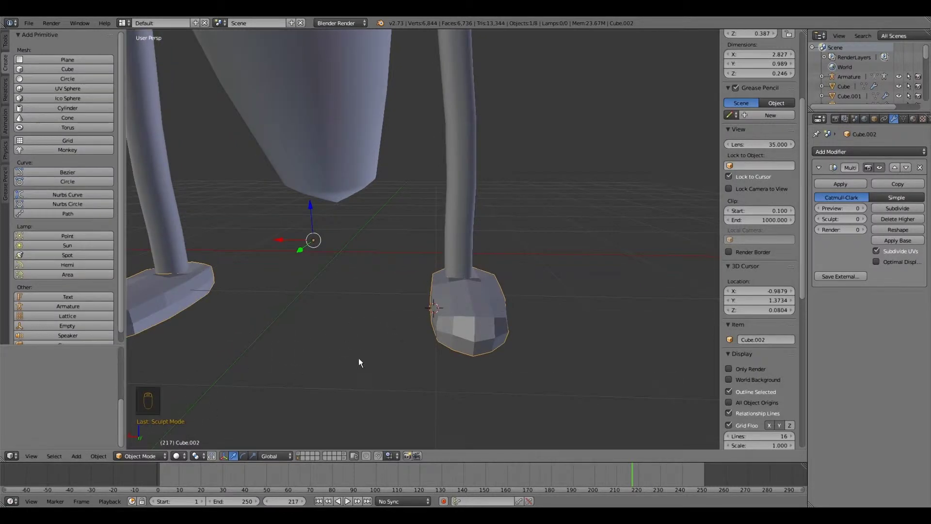
{"action": "left_click_drag", "start_coordinate": [283, 240], "coordinate": [280, 239]}
{"action": "left_click", "coordinate": [138, 456]}
{"action": "left_click", "coordinate": [144, 423]}
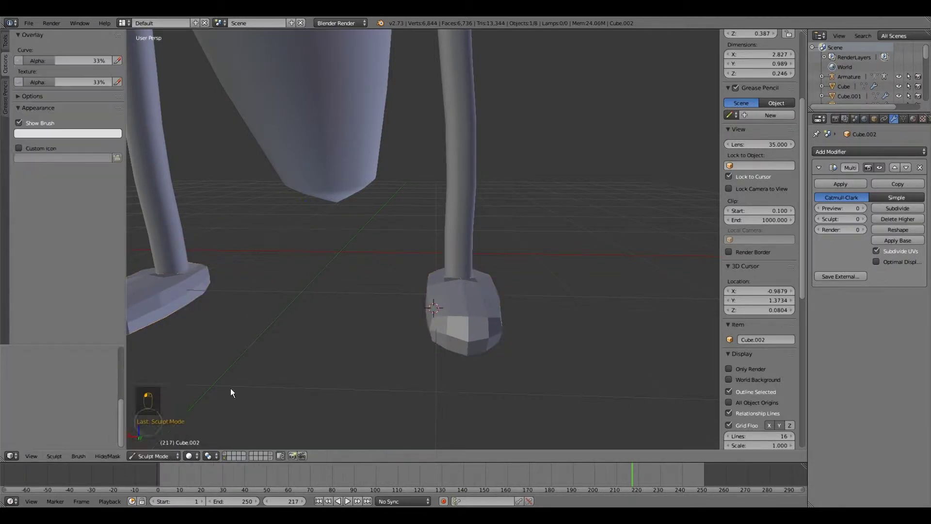
Choose the Grab sculpt brush and set its radius to 76 px
{"action": "middle_click_drag", "start_coordinate": [407, 339], "coordinate": [408, 345]}
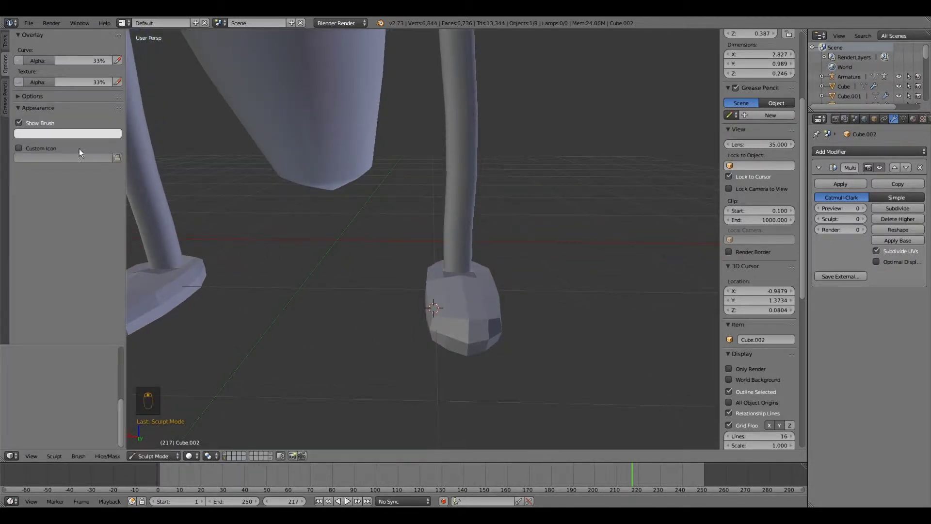
{"action": "left_click", "coordinate": [7, 43]}
{"action": "left_click", "coordinate": [56, 77]}
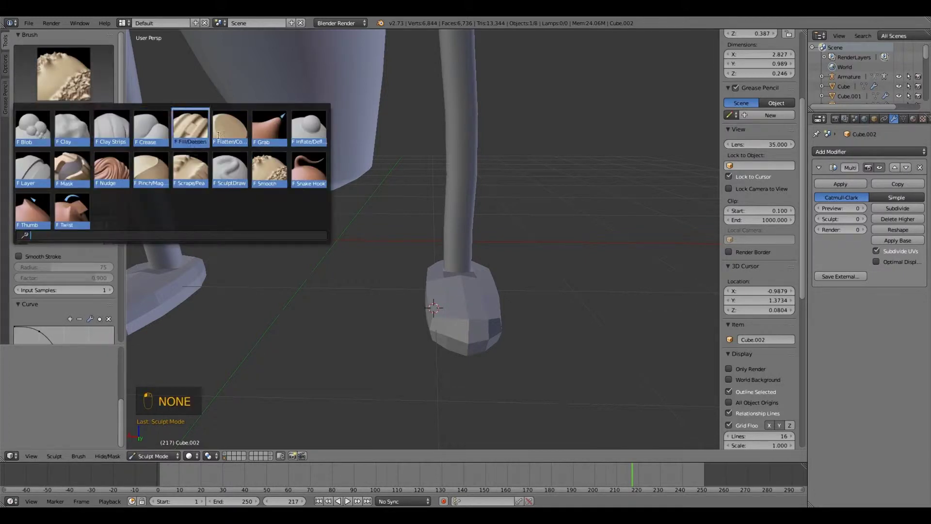
{"action": "left_click", "coordinate": [266, 130]}
{"action": "key", "text": "f"}
{"action": "left_click", "coordinate": [463, 347]}
Pull the front and side edges of the foot's toe end outward with Grab strokes at the base subdivision level
{"action": "left_click_drag", "start_coordinate": [452, 332], "coordinate": [436, 329]}
{"action": "middle_click_drag", "start_coordinate": [435, 328], "coordinate": [390, 319]}
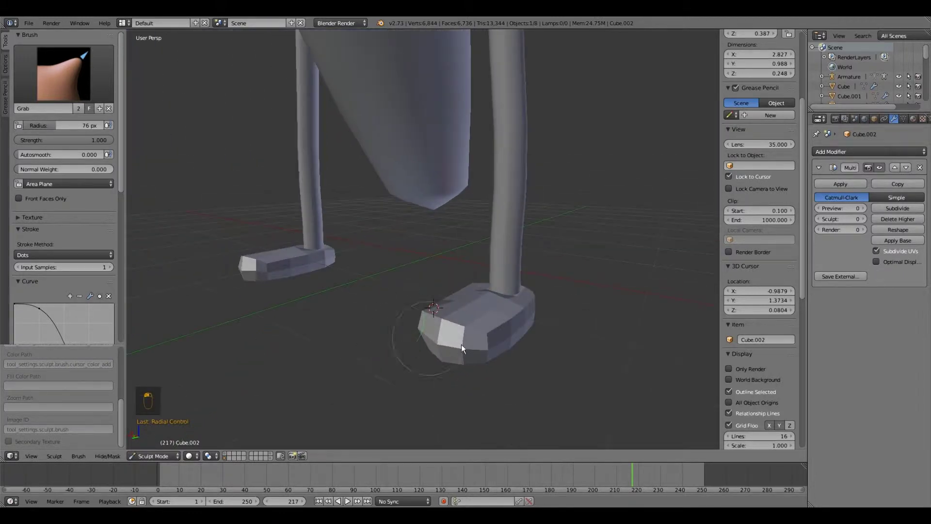
{"action": "left_click_drag", "start_coordinate": [483, 344], "coordinate": [469, 347]}
{"action": "mouse_move", "coordinate": [470, 348]}
{"action": "middle_mouse_down"}
{"action": "mouse_move", "coordinate": [414, 302]}
{"action": "mouse_move", "coordinate": [417, 336]}
{"action": "middle_mouse_up"}
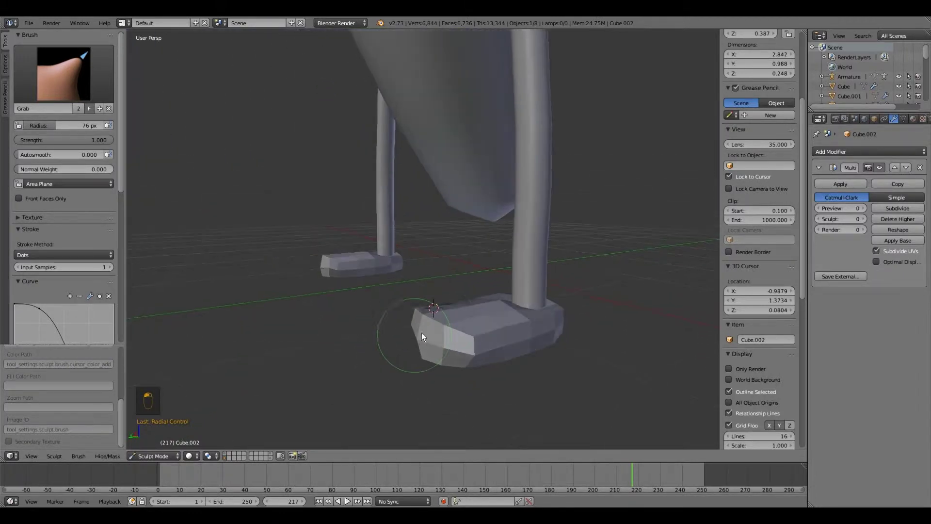
{"action": "left_click_drag", "start_coordinate": [472, 352], "coordinate": [424, 351]}
{"action": "mouse_move", "coordinate": [423, 350]}
{"action": "middle_mouse_down"}
{"action": "mouse_move", "coordinate": [537, 356]}
{"action": "mouse_move", "coordinate": [453, 334]}
{"action": "middle_mouse_up"}
{"action": "left_click_drag", "start_coordinate": [426, 329], "coordinate": [469, 316]}
{"action": "mouse_move", "coordinate": [469, 320]}
{"action": "middle_mouse_down"}
{"action": "mouse_move", "coordinate": [276, 309]}
{"action": "mouse_move", "coordinate": [363, 320]}
{"action": "mouse_move", "coordinate": [419, 367]}
{"action": "middle_mouse_up"}
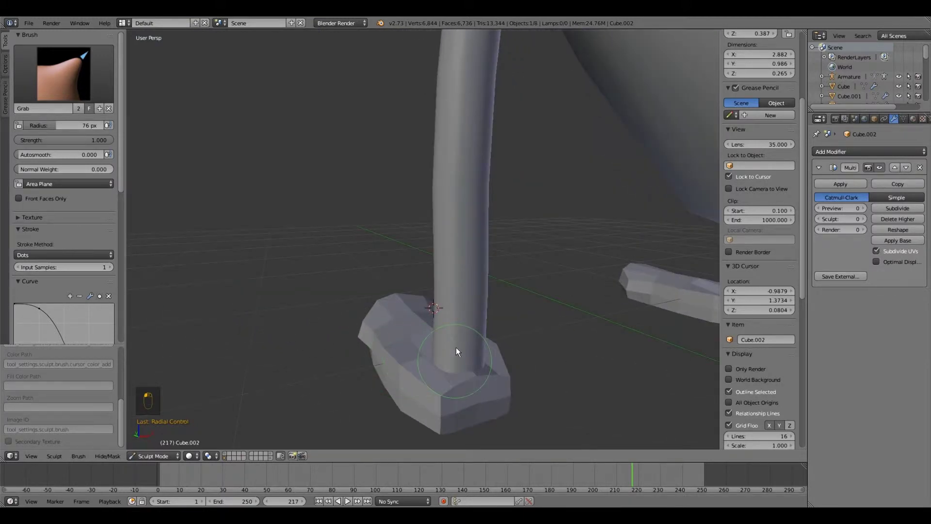
Adjust the lower side edge and front corner of the toe end with Grab strokes
{"action": "middle_click_drag", "start_coordinate": [459, 380], "coordinate": [429, 356]}
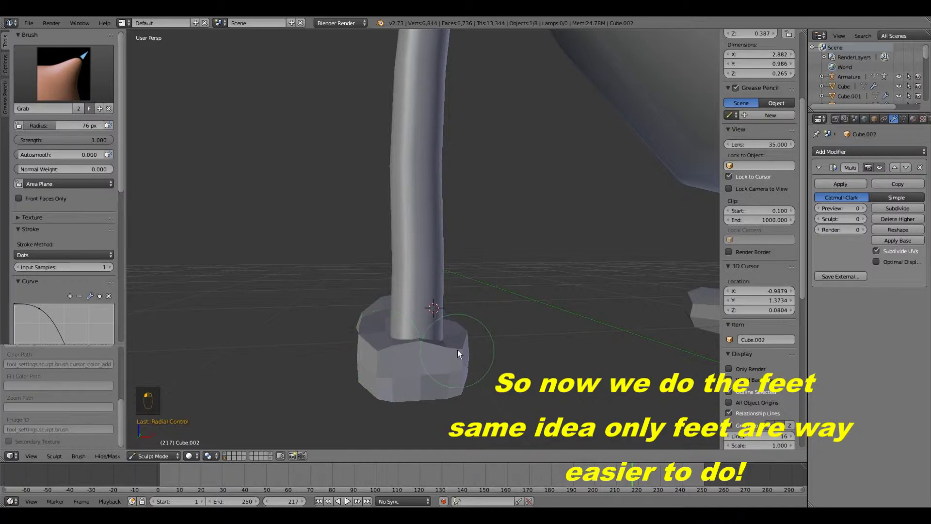
{"action": "middle_click_drag", "start_coordinate": [434, 351], "coordinate": [590, 373]}
{"action": "middle_click_drag", "start_coordinate": [540, 335], "coordinate": [594, 339]}
{"action": "middle_click_drag", "start_coordinate": [457, 353], "coordinate": [542, 341]}
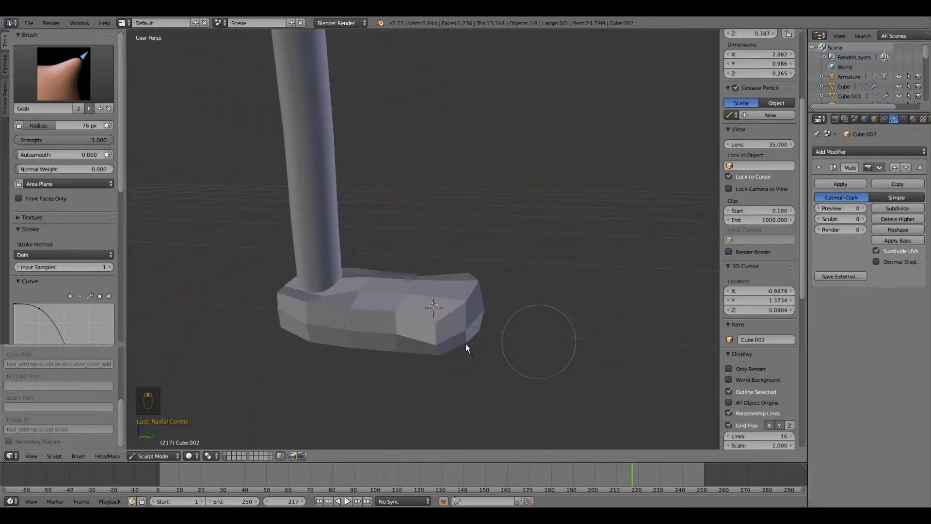
{"action": "left_click_drag", "start_coordinate": [394, 333], "coordinate": [390, 336]}
{"action": "left_click_drag", "start_coordinate": [461, 333], "coordinate": [479, 308]}
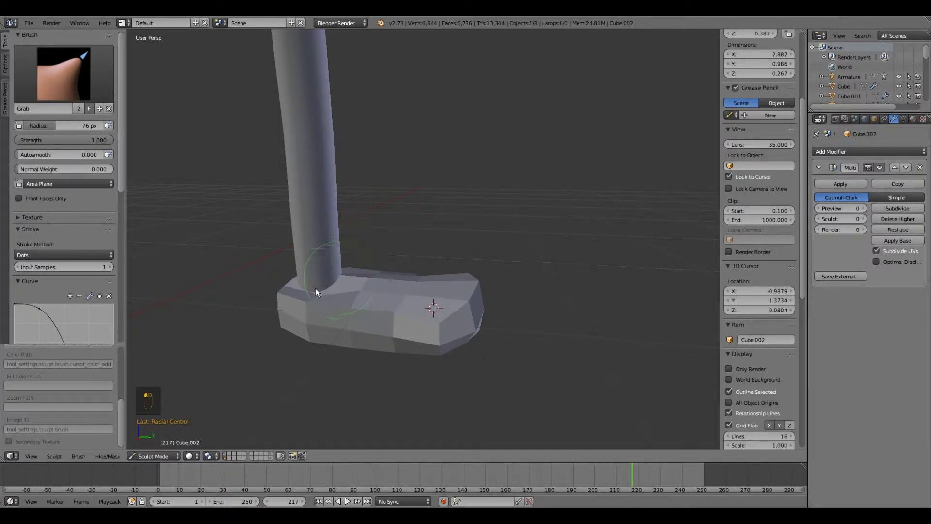
Nudge the heel surface behind the ankle with the Grab brush
{"action": "middle_click_drag", "start_coordinate": [333, 287], "coordinate": [402, 292]}
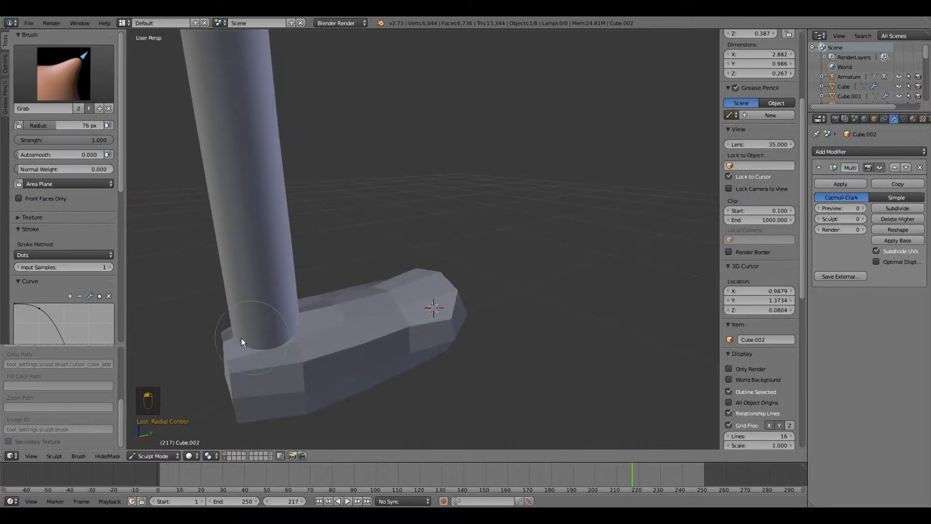
{"action": "middle_click_drag", "start_coordinate": [262, 335], "coordinate": [300, 327]}
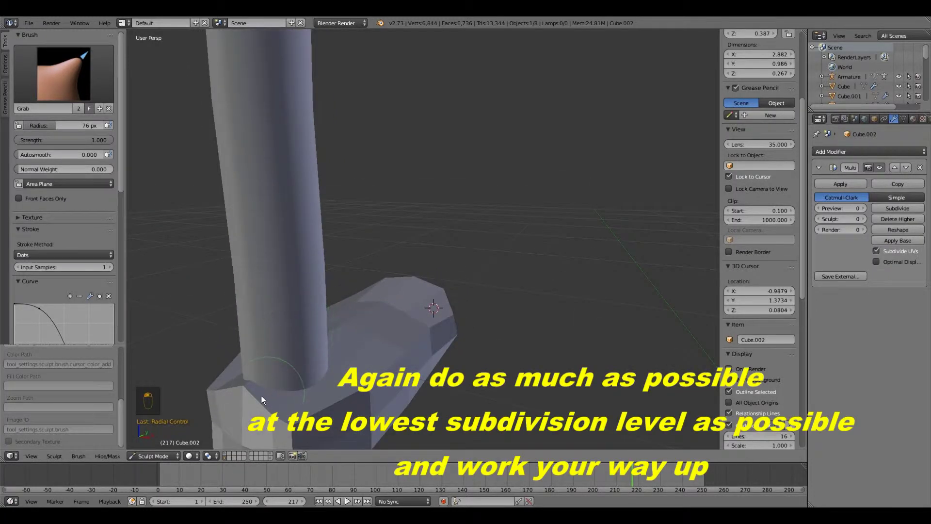
{"action": "scroll", "coordinate": [266, 390], "scroll_direction": "down", "scroll_amount": 2}
{"action": "left_click_drag", "start_coordinate": [301, 376], "coordinate": [299, 377]}
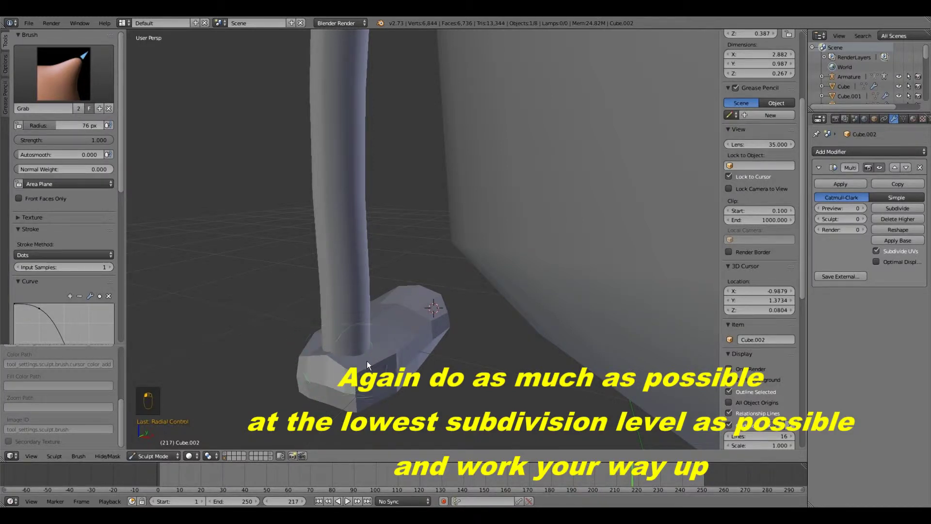
Subdivide the feet's Multiresolution modifier to level 1 and enlarge the Grab brush radius to 100 px
{"action": "left_click", "coordinate": [910, 209]}
{"action": "middle_click_drag", "start_coordinate": [385, 264], "coordinate": [200, 257]}
{"action": "mouse_move", "coordinate": [322, 300]}
{"action": "middle_mouse_down"}
{"action": "mouse_move", "coordinate": [225, 299]}
{"action": "mouse_move", "coordinate": [211, 309]}
{"action": "middle_mouse_up"}
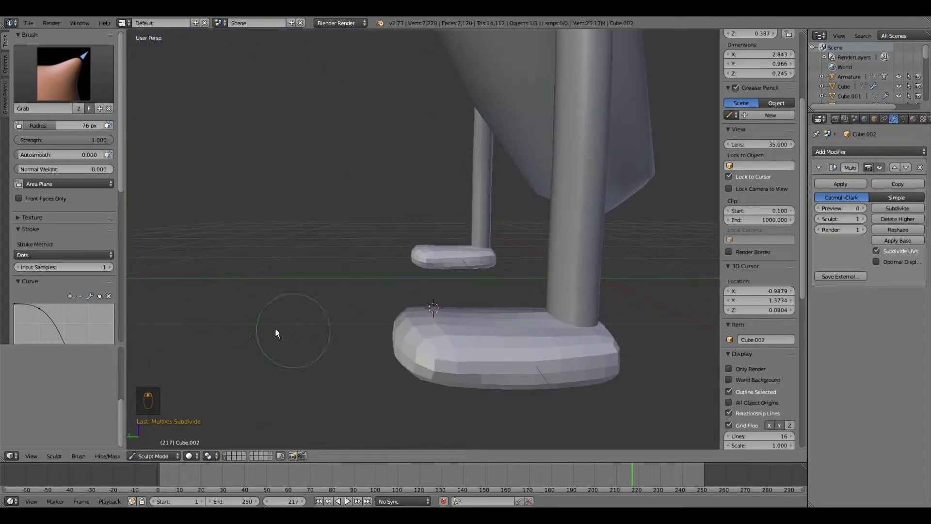
{"action": "key", "text": "f"}
{"action": "left_click", "coordinate": [279, 331]}
Pull the toe end upward into a raised, rounded bump and shape its lower sides with Grab strokes
{"action": "mouse_move", "coordinate": [437, 350]}
{"action": "left_mouse_down"}
{"action": "mouse_move", "coordinate": [426, 317]}
{"action": "mouse_move", "coordinate": [404, 322]}
{"action": "left_mouse_up"}
{"action": "mouse_move", "coordinate": [403, 322]}
{"action": "middle_mouse_down"}
{"action": "mouse_move", "coordinate": [509, 332]}
{"action": "mouse_move", "coordinate": [451, 315]}
{"action": "middle_mouse_up"}
{"action": "mouse_move", "coordinate": [440, 307]}
{"action": "left_mouse_down"}
{"action": "mouse_move", "coordinate": [467, 298]}
{"action": "mouse_move", "coordinate": [459, 315]}
{"action": "left_mouse_up"}
{"action": "middle_click_drag", "start_coordinate": [459, 315], "coordinate": [546, 322]}
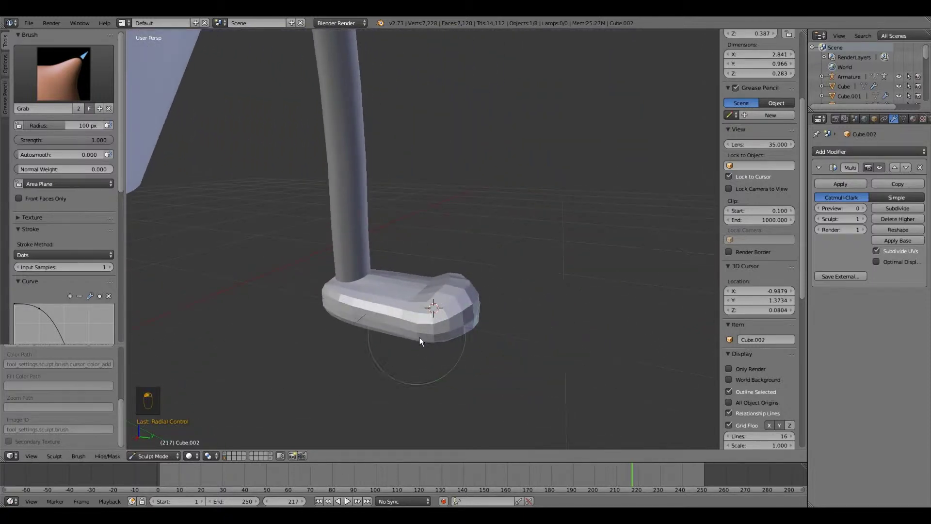
{"action": "middle_click_drag", "start_coordinate": [420, 337], "coordinate": [452, 353]}
{"action": "left_click_drag", "start_coordinate": [443, 331], "coordinate": [412, 337]}
{"action": "mouse_move", "coordinate": [415, 342]}
{"action": "middle_mouse_down"}
{"action": "mouse_move", "coordinate": [321, 351]}
{"action": "mouse_move", "coordinate": [333, 358]}
{"action": "mouse_move", "coordinate": [316, 377]}
{"action": "middle_mouse_up"}
{"action": "mouse_move", "coordinate": [457, 388]}
{"action": "left_mouse_down"}
{"action": "mouse_move", "coordinate": [455, 404]}
{"action": "mouse_move", "coordinate": [492, 392]}
{"action": "left_mouse_up"}
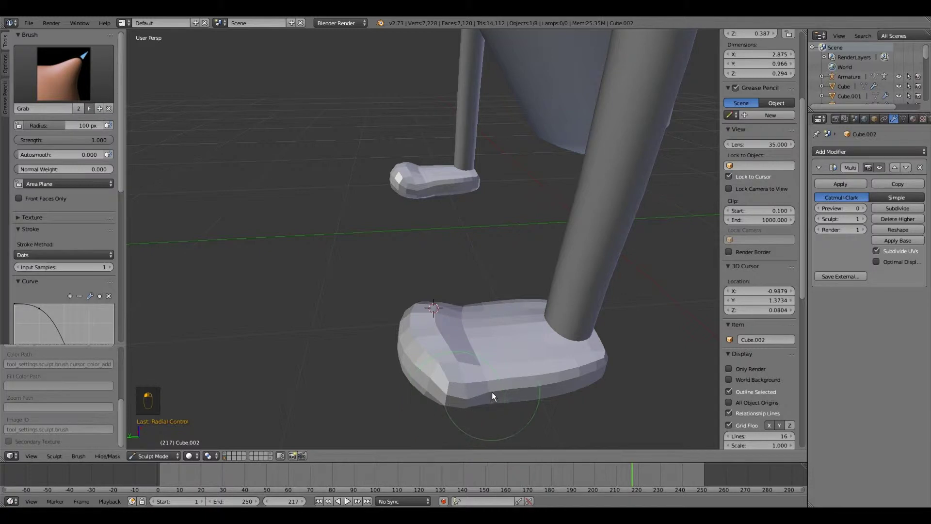
Taper the heel and reshape the sides of the foot with Grab strokes
{"action": "middle_click_drag", "start_coordinate": [499, 387], "coordinate": [474, 327]}
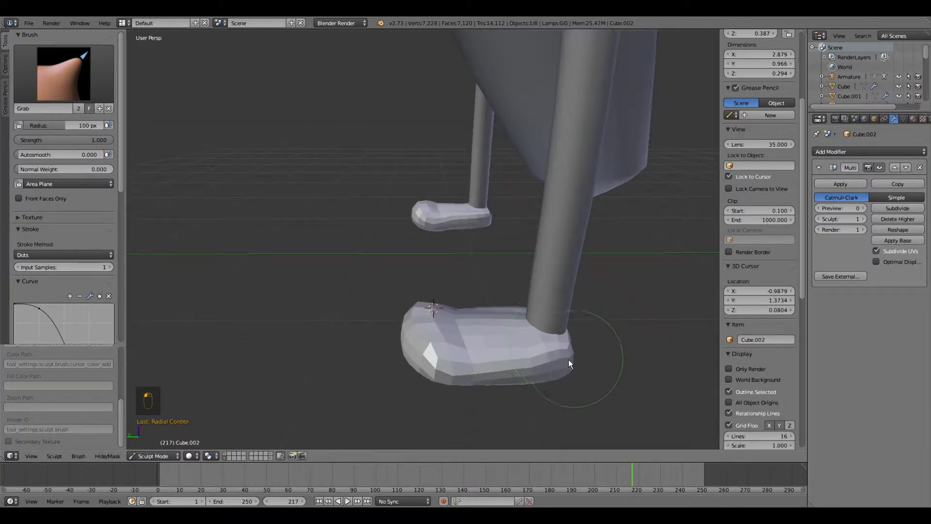
{"action": "middle_click_drag", "start_coordinate": [562, 359], "coordinate": [484, 377]}
{"action": "left_click_drag", "start_coordinate": [484, 378], "coordinate": [456, 382]}
{"action": "mouse_move", "coordinate": [456, 382]}
{"action": "middle_mouse_down"}
{"action": "mouse_move", "coordinate": [325, 325]}
{"action": "mouse_move", "coordinate": [427, 353]}
{"action": "mouse_move", "coordinate": [522, 362]}
{"action": "middle_mouse_up"}
{"action": "left_click_drag", "start_coordinate": [522, 362], "coordinate": [478, 339]}
{"action": "mouse_move", "coordinate": [477, 338]}
{"action": "middle_mouse_down"}
{"action": "mouse_move", "coordinate": [537, 331]}
{"action": "mouse_move", "coordinate": [537, 339]}
{"action": "mouse_move", "coordinate": [304, 301]}
{"action": "mouse_move", "coordinate": [341, 324]}
{"action": "middle_mouse_up"}
Build up the foot around the ankle and refine the outline of its front edge with Grab strokes
{"action": "left_click_drag", "start_coordinate": [341, 325], "coordinate": [336, 305]}
{"action": "mouse_move", "coordinate": [336, 304]}
{"action": "middle_mouse_down"}
{"action": "mouse_move", "coordinate": [332, 290]}
{"action": "mouse_move", "coordinate": [344, 301]}
{"action": "mouse_move", "coordinate": [360, 289]}
{"action": "middle_mouse_up"}
{"action": "left_click_drag", "start_coordinate": [400, 296], "coordinate": [406, 301]}
{"action": "middle_click_drag", "start_coordinate": [406, 300], "coordinate": [467, 376]}
{"action": "left_click_drag", "start_coordinate": [467, 375], "coordinate": [504, 326]}
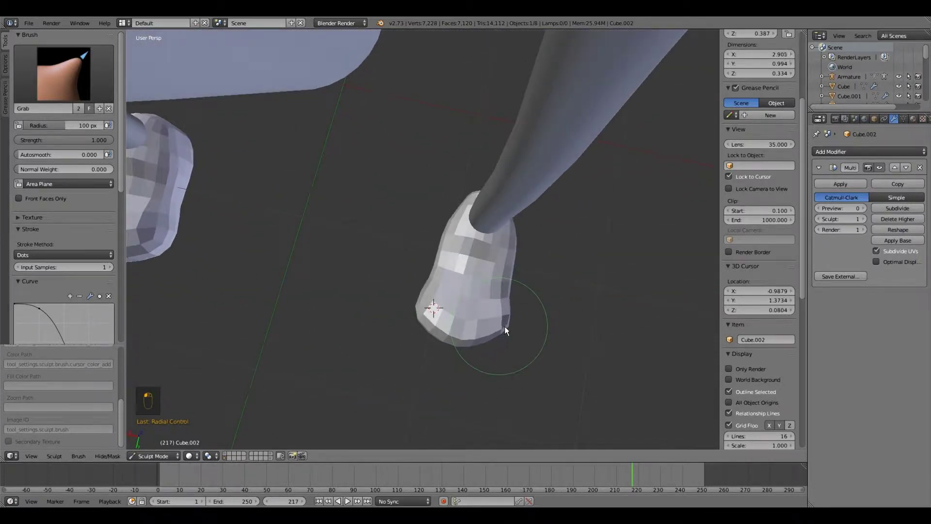
Subdivide the feet's Multiresolution modifier to level 2
{"action": "mouse_move", "coordinate": [463, 338]}
{"action": "middle_mouse_down"}
{"action": "mouse_move", "coordinate": [494, 336]}
{"action": "mouse_move", "coordinate": [423, 279]}
{"action": "mouse_move", "coordinate": [530, 243]}
{"action": "mouse_move", "coordinate": [503, 200]}
{"action": "mouse_move", "coordinate": [518, 155]}
{"action": "mouse_move", "coordinate": [482, 181]}
{"action": "mouse_move", "coordinate": [486, 189]}
{"action": "mouse_move", "coordinate": [439, 214]}
{"action": "middle_mouse_up"}
{"action": "left_click", "coordinate": [878, 209]}
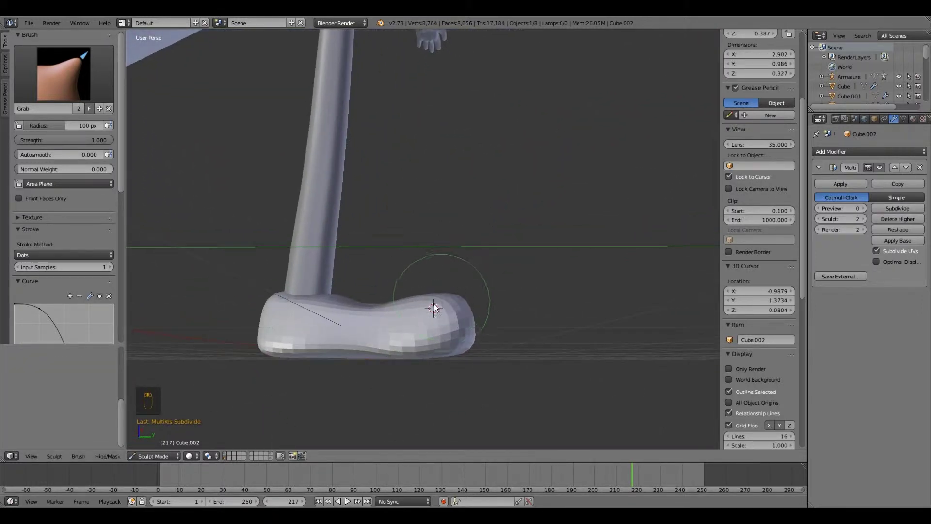
{"action": "mouse_move", "coordinate": [432, 298]}
{"action": "middle_mouse_down"}
{"action": "mouse_move", "coordinate": [345, 305]}
{"action": "mouse_move", "coordinate": [376, 310]}
{"action": "middle_mouse_up"}
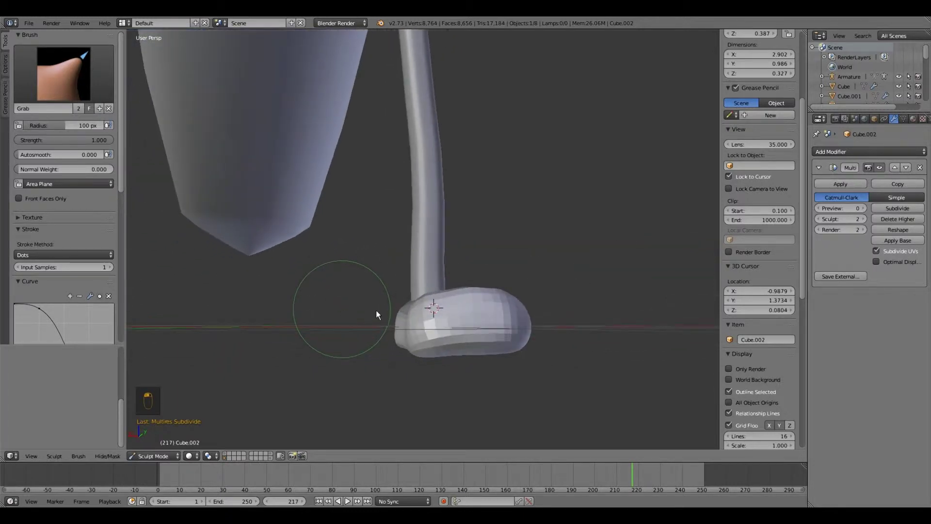
Refine the rounded toe end and the sides of the foot with Grab strokes at subdivision level 2
{"action": "mouse_move", "coordinate": [438, 308]}
{"action": "middle_mouse_down"}
{"action": "mouse_move", "coordinate": [345, 315]}
{"action": "mouse_move", "coordinate": [466, 324]}
{"action": "middle_mouse_up"}
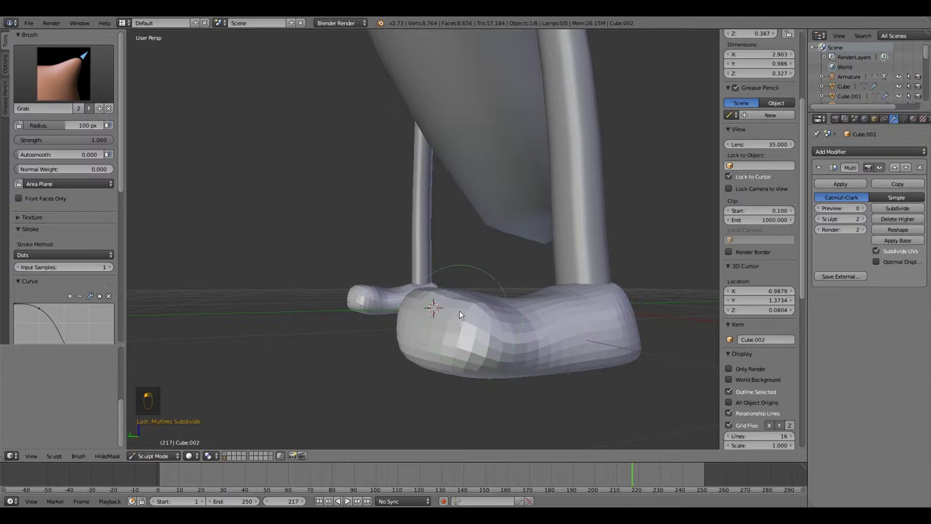
{"action": "left_click_drag", "start_coordinate": [457, 305], "coordinate": [444, 299]}
{"action": "middle_click_drag", "start_coordinate": [441, 305], "coordinate": [413, 333]}
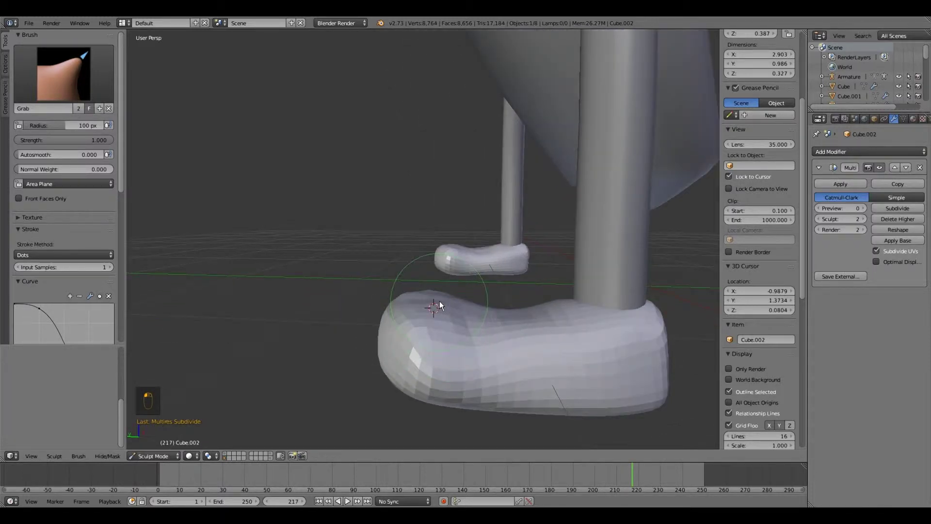
{"action": "middle_click_drag", "start_coordinate": [433, 302], "coordinate": [438, 309]}
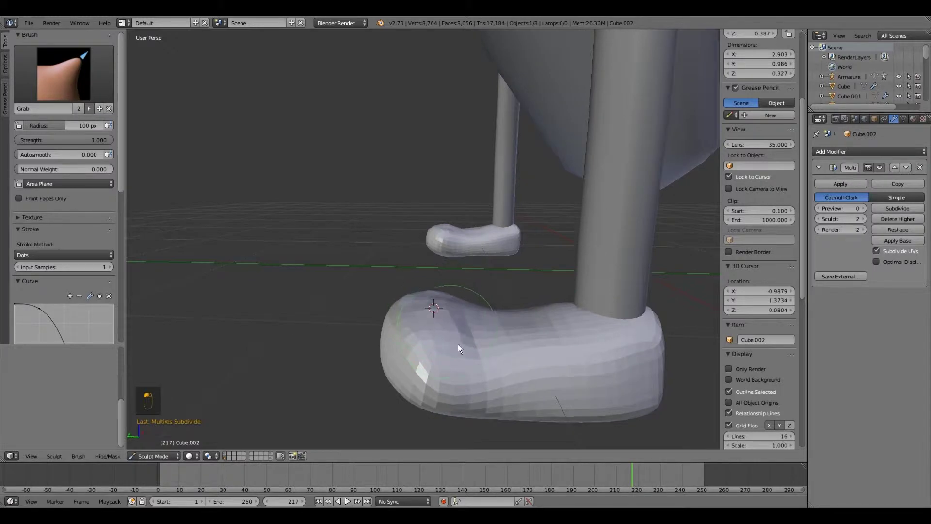
{"action": "middle_click_drag", "start_coordinate": [458, 319], "coordinate": [547, 318]}
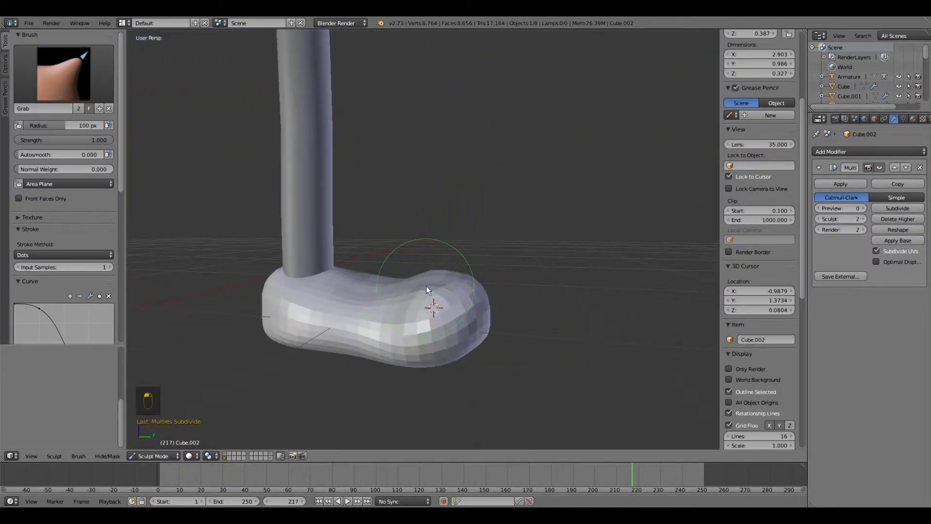
{"action": "middle_click_drag", "start_coordinate": [449, 292], "coordinate": [390, 358]}
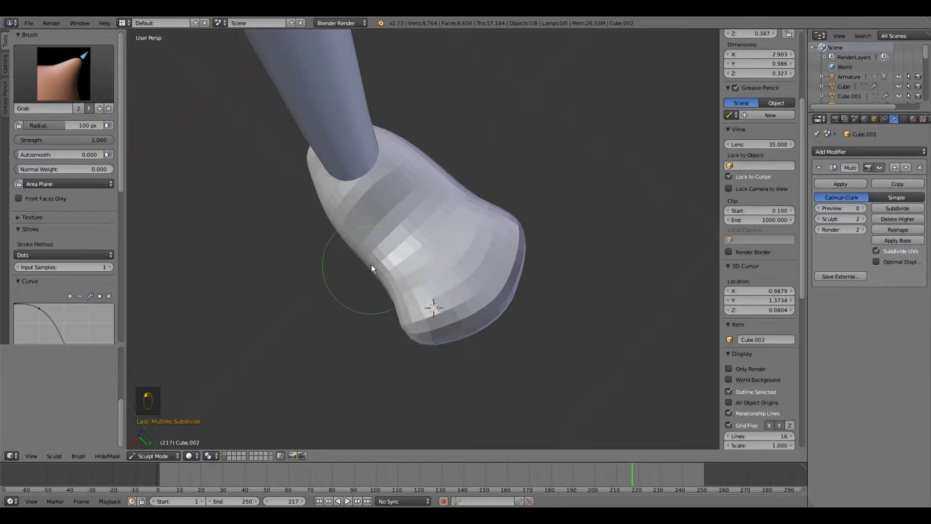
{"action": "middle_click_drag", "start_coordinate": [368, 271], "coordinate": [473, 306]}
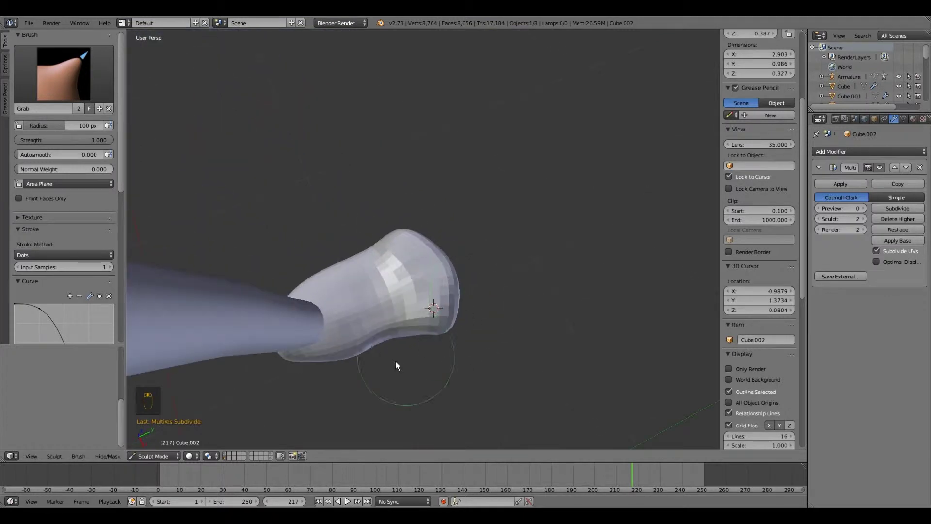
Widen the front of the foot outward and adjust its height and toe outline with Grab strokes
{"action": "middle_click_drag", "start_coordinate": [370, 349], "coordinate": [515, 301]}
{"action": "key", "text": "KP_1"}
{"action": "left_click_drag", "start_coordinate": [496, 297], "coordinate": [497, 289]}
{"action": "middle_click_drag", "start_coordinate": [497, 290], "coordinate": [409, 374]}
{"action": "left_click_drag", "start_coordinate": [409, 373], "coordinate": [416, 361]}
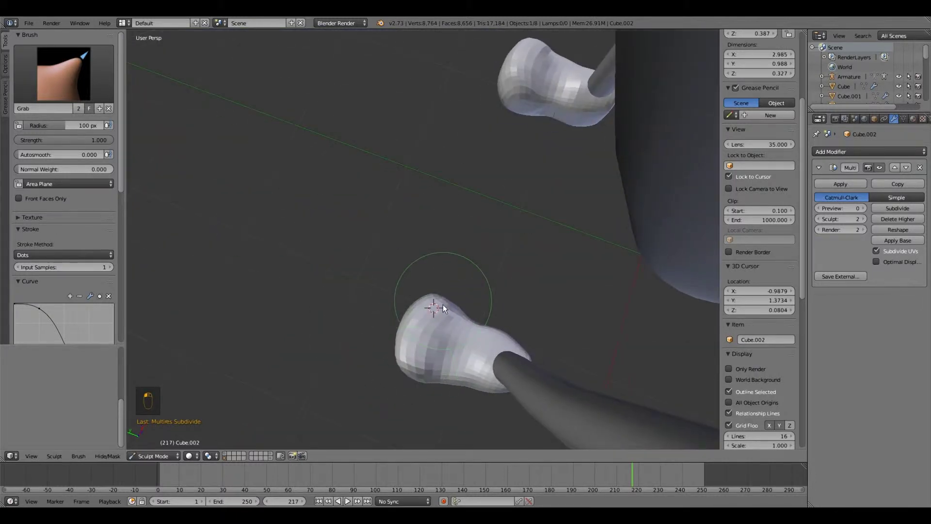
{"action": "mouse_move", "coordinate": [499, 336]}
{"action": "middle_mouse_down"}
{"action": "mouse_move", "coordinate": [525, 302]}
{"action": "mouse_move", "coordinate": [424, 309]}
{"action": "mouse_move", "coordinate": [565, 316]}
{"action": "middle_mouse_up"}
{"action": "left_click_drag", "start_coordinate": [565, 316], "coordinate": [546, 310]}
{"action": "middle_click_drag", "start_coordinate": [547, 310], "coordinate": [518, 319]}
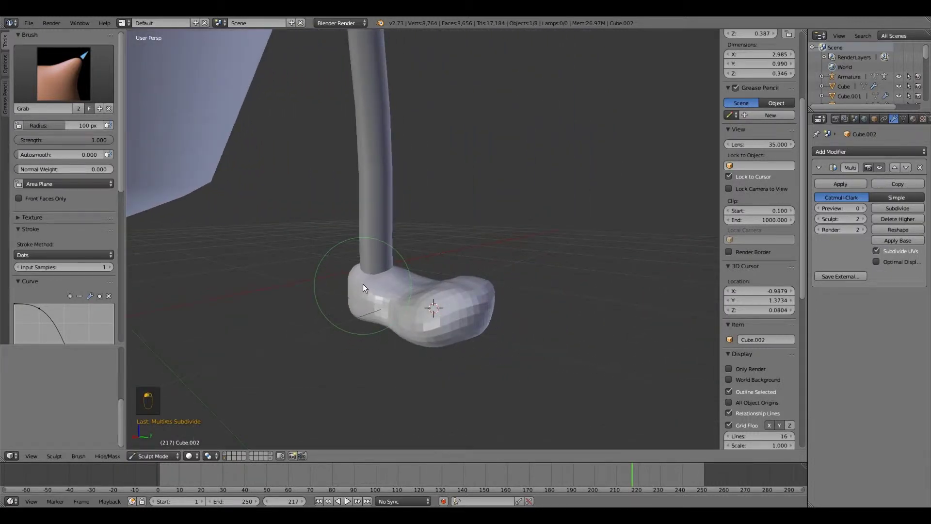
Subdivide the feet's Multiresolution modifier to level 3
{"action": "left_click", "coordinate": [894, 211]}
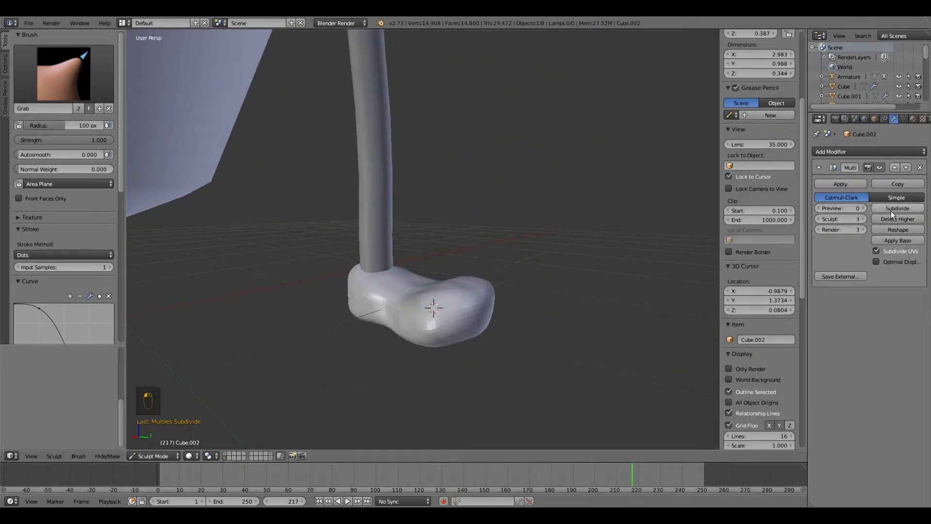
{"action": "mouse_move", "coordinate": [410, 274]}
{"action": "middle_mouse_down"}
{"action": "mouse_move", "coordinate": [432, 261]}
{"action": "mouse_move", "coordinate": [386, 238]}
{"action": "middle_mouse_up"}
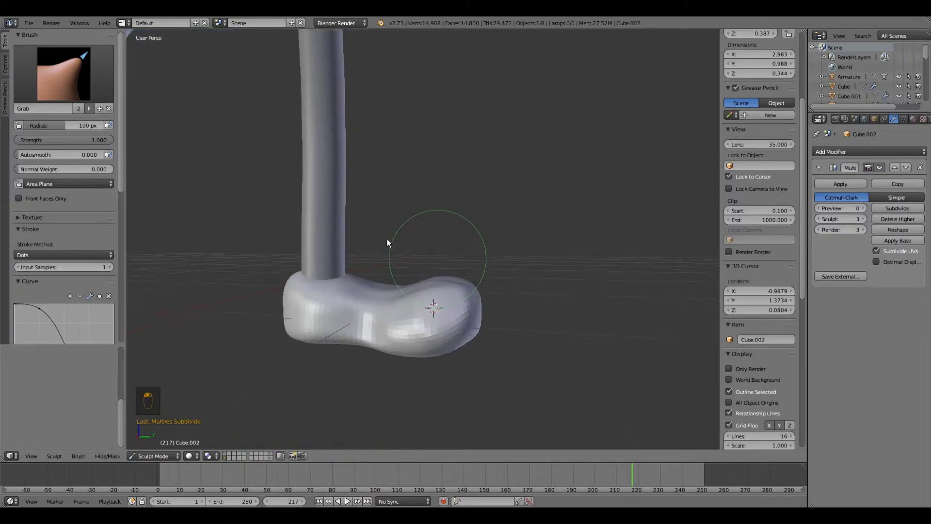
Switch to the SculptDraw brush with a 23 px radius, undo a test stroke on the heel, and set the brush to Subtract
{"action": "left_click", "coordinate": [48, 81]}
{"action": "left_click", "coordinate": [226, 179]}
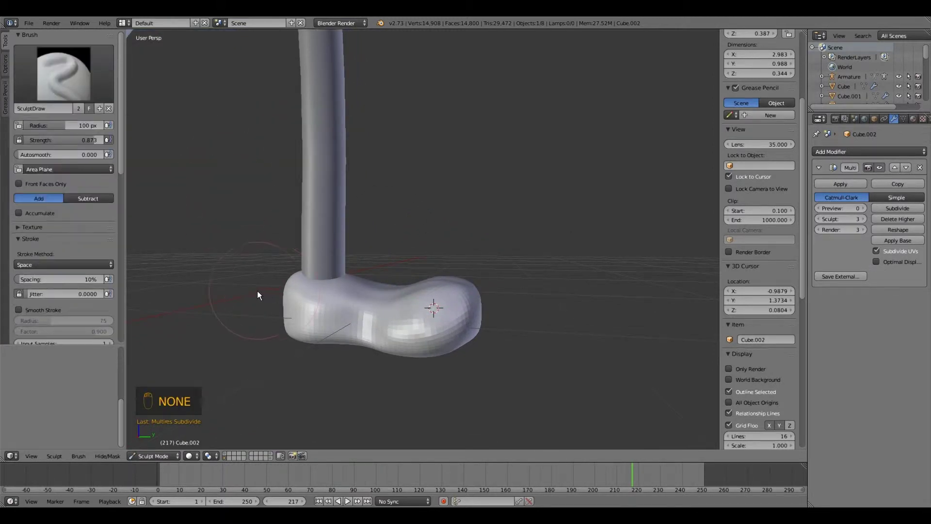
{"action": "key", "text": "f"}
{"action": "left_click", "coordinate": [216, 289]}
{"action": "middle_click_drag", "start_coordinate": [216, 290], "coordinate": [257, 299]}
{"action": "left_click_drag", "start_coordinate": [257, 346], "coordinate": [266, 348]}
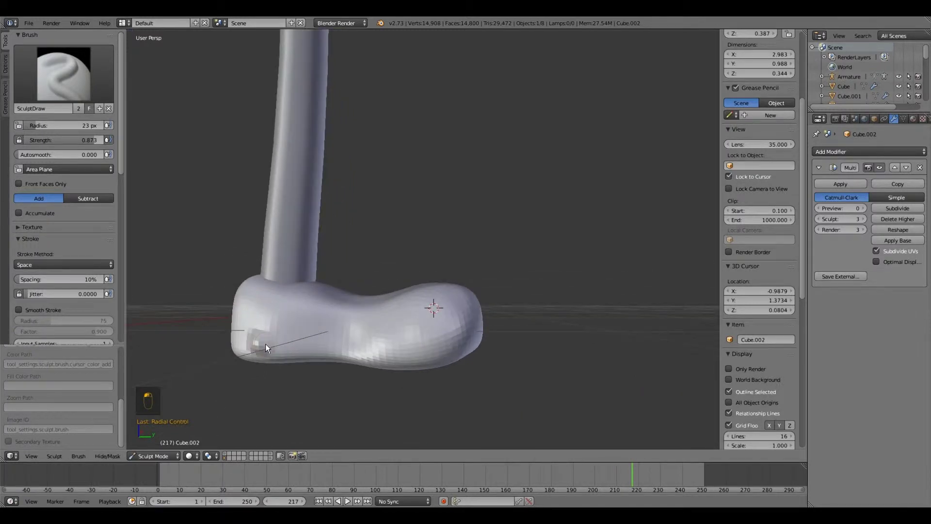
{"action": "key", "text": "ctrl+z"}
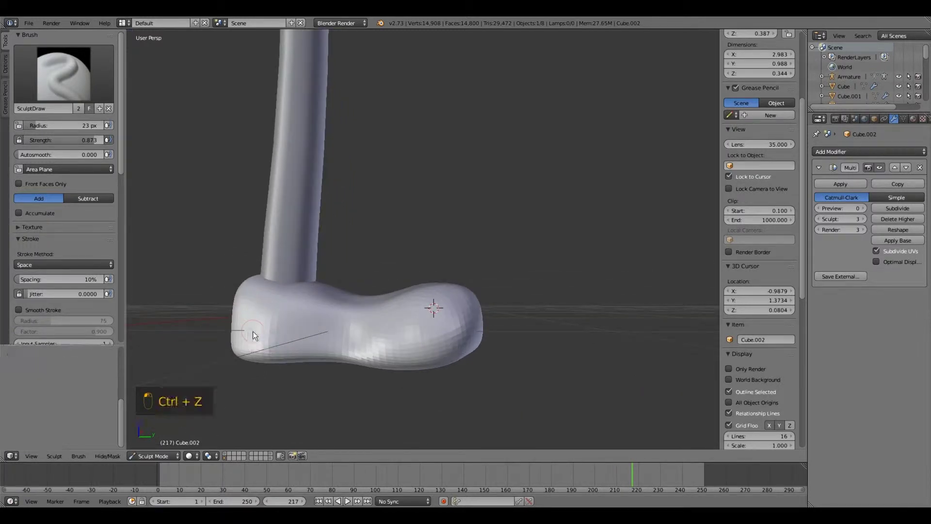
{"action": "left_click", "coordinate": [84, 200]}
Try carving a groove along the lower side of the foot at brush strength 0.873
{"action": "scroll", "coordinate": [221, 339], "scroll_direction": "up", "scroll_amount": 1}
{"action": "left_click_drag", "start_coordinate": [247, 347], "coordinate": [302, 354]}
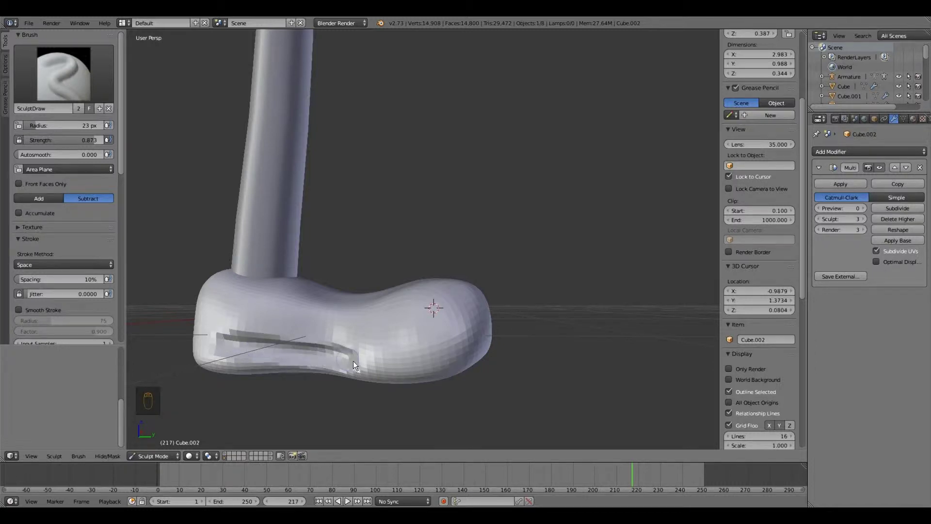
{"action": "middle_click_drag", "start_coordinate": [342, 359], "coordinate": [328, 401]}
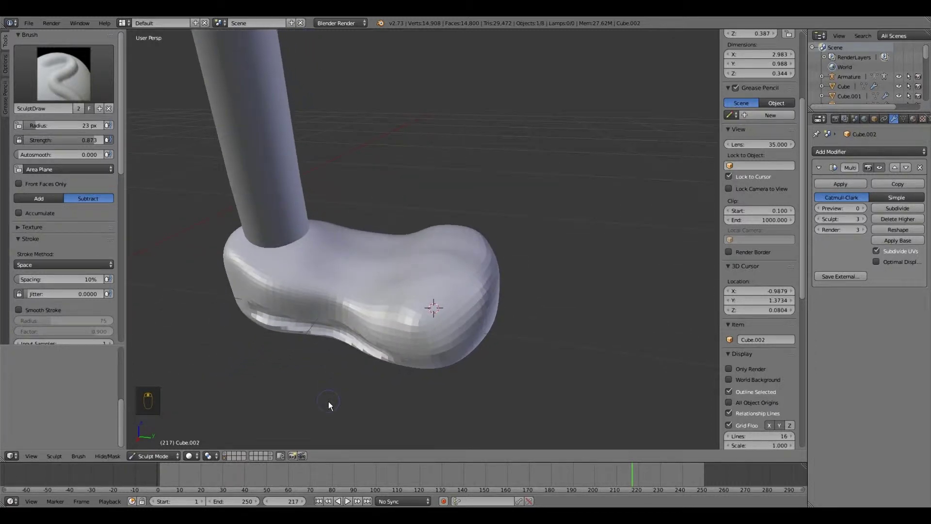
{"action": "key", "text": "ctrl+z"}
Try carving the groove along the lower side of the foot at brush strength 0.316
{"action": "left_click_drag", "start_coordinate": [66, 140], "coordinate": [22, 141]}
{"action": "middle_click_drag", "start_coordinate": [164, 188], "coordinate": [181, 164]}
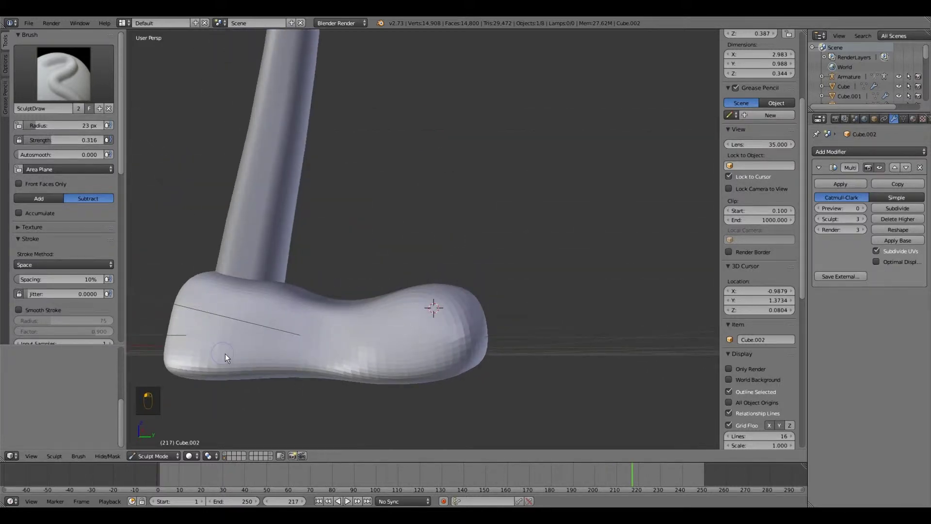
{"action": "mouse_move", "coordinate": [253, 356]}
{"action": "middle_mouse_down"}
{"action": "mouse_move", "coordinate": [255, 382]}
{"action": "mouse_move", "coordinate": [245, 359]}
{"action": "middle_mouse_up"}
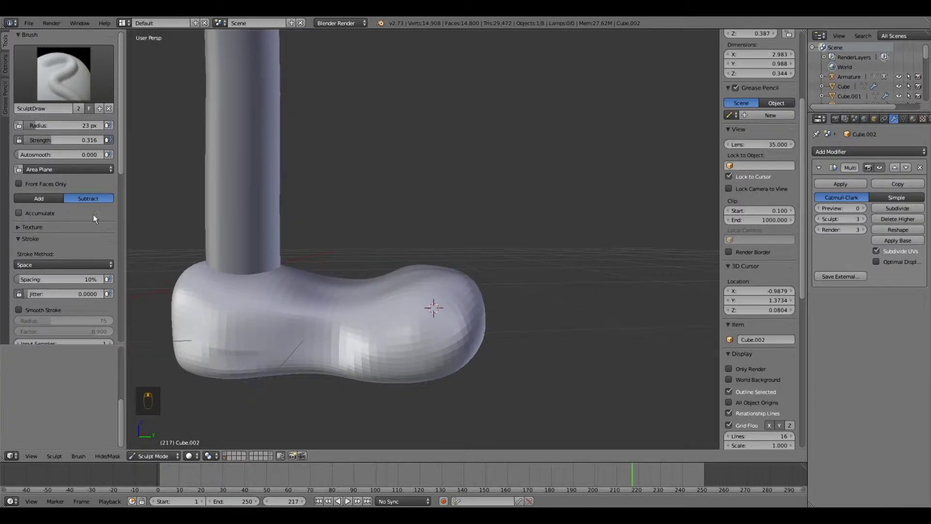
{"action": "key", "text": "ctrl+z"}
Set the brush strength to 0.444 and carve a sole groove around the lower side of the foot
{"action": "left_click_drag", "start_coordinate": [52, 144], "coordinate": [60, 144]}
{"action": "mouse_move", "coordinate": [266, 383]}
{"action": "middle_mouse_down"}
{"action": "mouse_move", "coordinate": [232, 327]}
{"action": "mouse_move", "coordinate": [216, 340]}
{"action": "middle_mouse_up"}
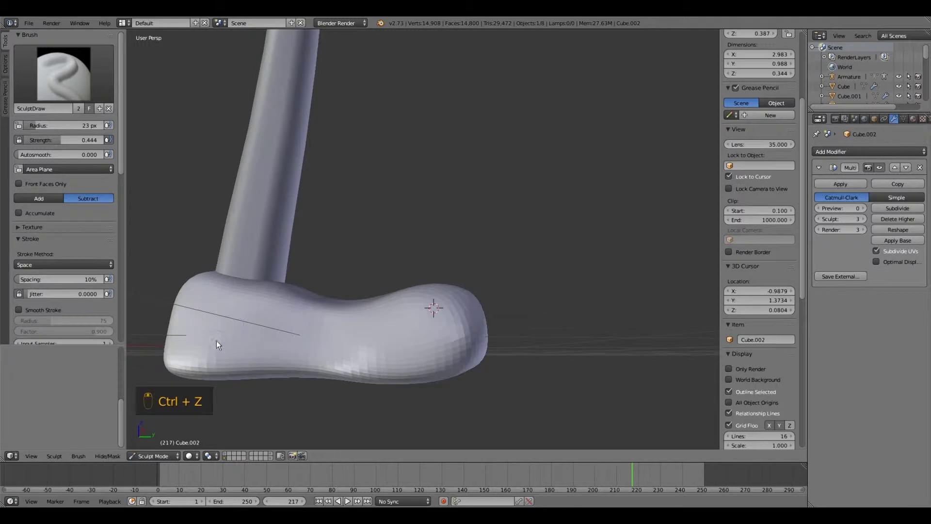
{"action": "left_click_drag", "start_coordinate": [207, 354], "coordinate": [229, 356]}
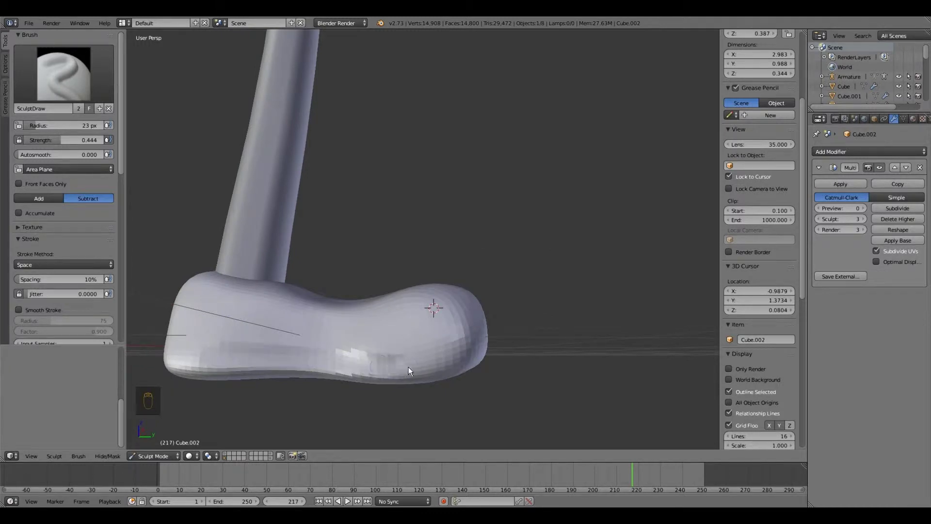
{"action": "mouse_move", "coordinate": [423, 364]}
{"action": "middle_mouse_down"}
{"action": "mouse_move", "coordinate": [379, 381]}
{"action": "mouse_move", "coordinate": [420, 356]}
{"action": "mouse_move", "coordinate": [352, 346]}
{"action": "mouse_move", "coordinate": [412, 356]}
{"action": "middle_mouse_up"}
{"action": "scroll", "coordinate": [359, 344], "scroll_direction": "down", "scroll_amount": 3}
{"action": "scroll", "coordinate": [461, 339], "scroll_direction": "up", "scroll_amount": 3}
{"action": "key", "text": "ctrl+z"}
{"action": "middle_click_drag", "start_coordinate": [534, 361], "coordinate": [317, 372]}
{"action": "left_click_drag", "start_coordinate": [316, 372], "coordinate": [379, 378]}
{"action": "mouse_move", "coordinate": [388, 373]}
{"action": "middle_mouse_down"}
{"action": "mouse_move", "coordinate": [339, 369]}
{"action": "mouse_move", "coordinate": [436, 359]}
{"action": "middle_mouse_up"}
Switch the SculptDraw brush to Add and adjust its radius
{"action": "left_click", "coordinate": [38, 198]}
{"action": "key", "text": "f"}
{"action": "mouse_move", "coordinate": [359, 349]}
{"action": "middle_mouse_down"}
{"action": "mouse_move", "coordinate": [315, 359]}
{"action": "mouse_move", "coordinate": [470, 337]}
{"action": "mouse_move", "coordinate": [614, 401]}
{"action": "mouse_move", "coordinate": [586, 339]}
{"action": "mouse_move", "coordinate": [429, 315]}
{"action": "mouse_move", "coordinate": [459, 354]}
{"action": "mouse_move", "coordinate": [505, 341]}
{"action": "middle_mouse_up"}
{"action": "left_click", "coordinate": [324, 378]}
Reshape the outline of the foot with the Grab brush
{"action": "key", "text": "g"}
{"action": "left_click_drag", "start_coordinate": [489, 340], "coordinate": [453, 341]}
{"action": "mouse_move", "coordinate": [584, 336]}
{"action": "middle_mouse_down"}
{"action": "mouse_move", "coordinate": [436, 327]}
{"action": "mouse_move", "coordinate": [322, 345]}
{"action": "middle_mouse_up"}
Return to the SculptDraw brush with a 44 px radius, work the area behind the toe bump, and undo the last strokes
{"action": "key", "text": "x"}
{"action": "key", "text": "f"}
{"action": "left_click", "coordinate": [313, 251]}
{"action": "scroll", "coordinate": [313, 251], "scroll_direction": "up", "scroll_amount": 1}
{"action": "mouse_move", "coordinate": [313, 252]}
{"action": "middle_mouse_down"}
{"action": "mouse_move", "coordinate": [330, 279]}
{"action": "mouse_move", "coordinate": [461, 316]}
{"action": "mouse_move", "coordinate": [565, 256]}
{"action": "mouse_move", "coordinate": [224, 341]}
{"action": "mouse_move", "coordinate": [441, 312]}
{"action": "mouse_move", "coordinate": [398, 316]}
{"action": "mouse_move", "coordinate": [520, 336]}
{"action": "mouse_move", "coordinate": [519, 317]}
{"action": "mouse_move", "coordinate": [369, 329]}
{"action": "mouse_move", "coordinate": [385, 324]}
{"action": "mouse_move", "coordinate": [388, 339]}
{"action": "mouse_move", "coordinate": [426, 315]}
{"action": "mouse_move", "coordinate": [538, 356]}
{"action": "middle_mouse_up"}
{"action": "key", "text": "ctrl+z"}
{"action": "key", "text": "ctrl+z"}
{"action": "key", "text": "ctrl+z"}
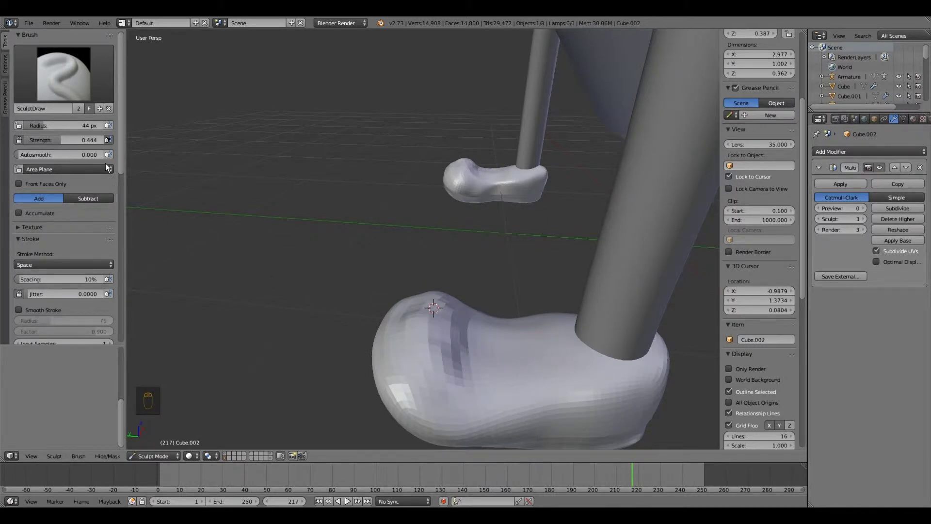
Set the SculptDraw strength to 0.213 and build up the top of the foot around the ankle
{"action": "left_click_drag", "start_coordinate": [54, 140], "coordinate": [33, 140]}
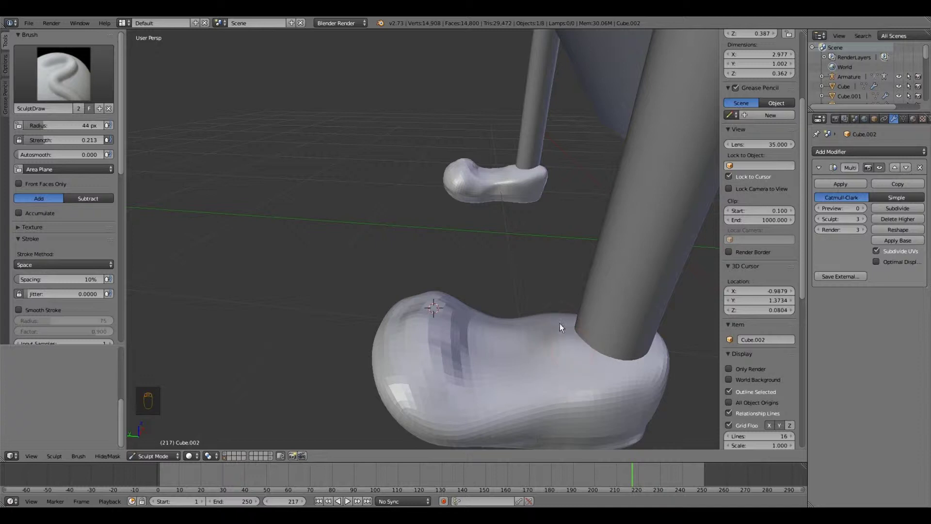
{"action": "middle_click_drag", "start_coordinate": [558, 355], "coordinate": [536, 318]}
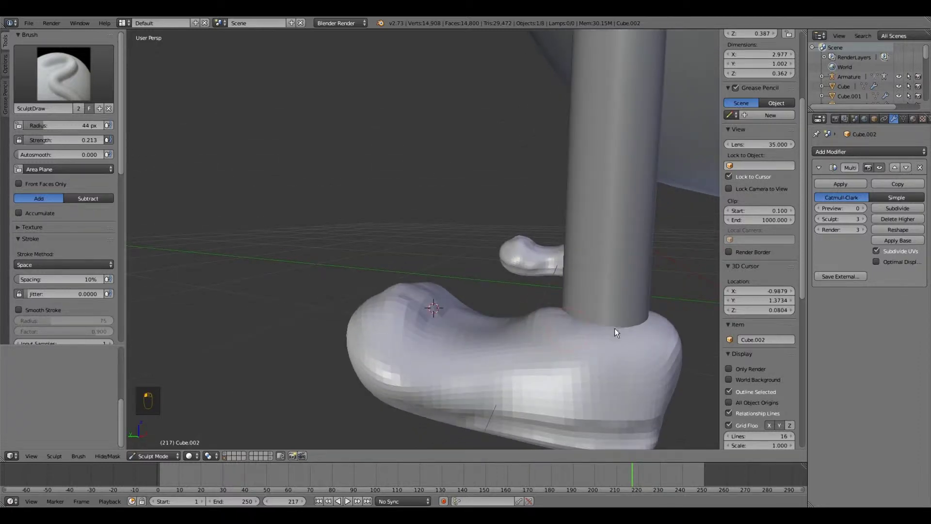
{"action": "middle_click_drag", "start_coordinate": [600, 334], "coordinate": [504, 334]}
{"action": "middle_click_drag", "start_coordinate": [411, 354], "coordinate": [259, 344]}
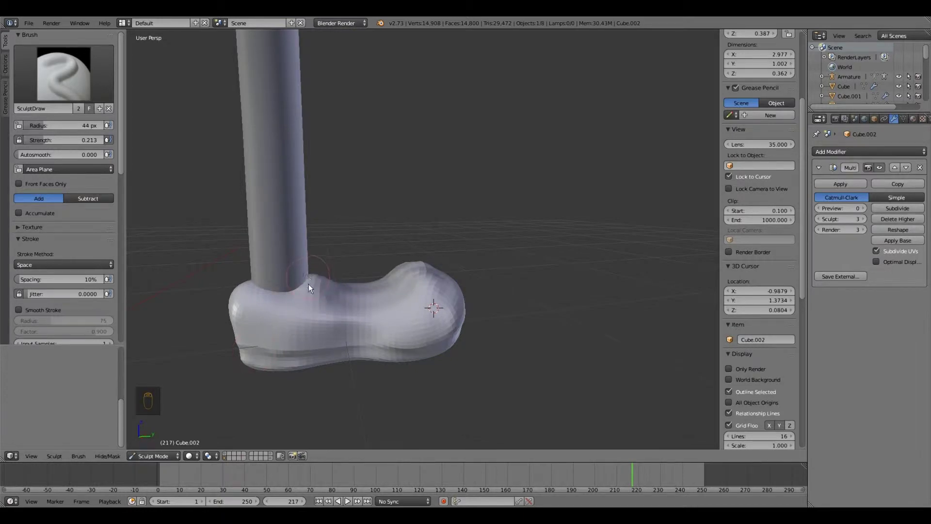
Build up the instep between the ankle and the toe bump with SculptDraw strokes in Add mode
{"action": "scroll", "coordinate": [310, 284], "scroll_direction": "up", "scroll_amount": 1}
{"action": "middle_click_drag", "start_coordinate": [312, 275], "coordinate": [305, 295]}
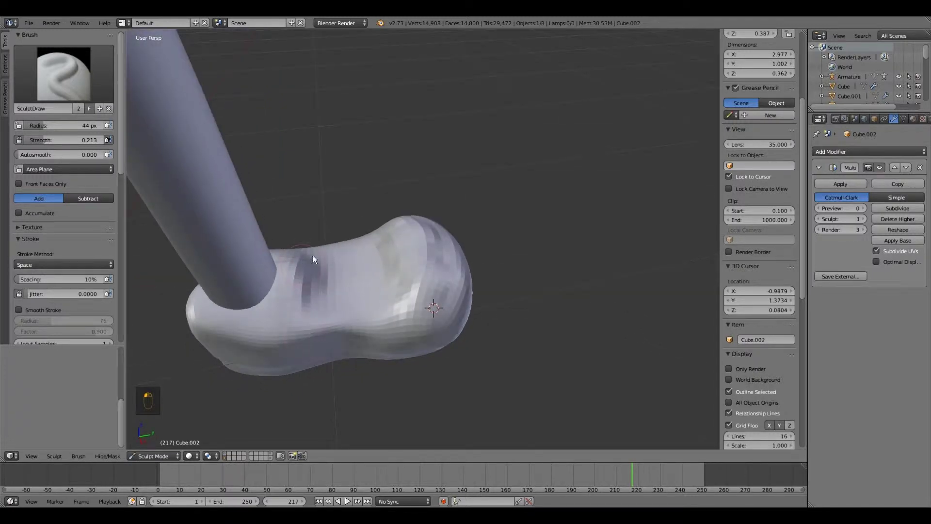
{"action": "middle_click_drag", "start_coordinate": [325, 278], "coordinate": [336, 258]}
{"action": "scroll", "coordinate": [335, 258], "scroll_direction": "up", "scroll_amount": 1}
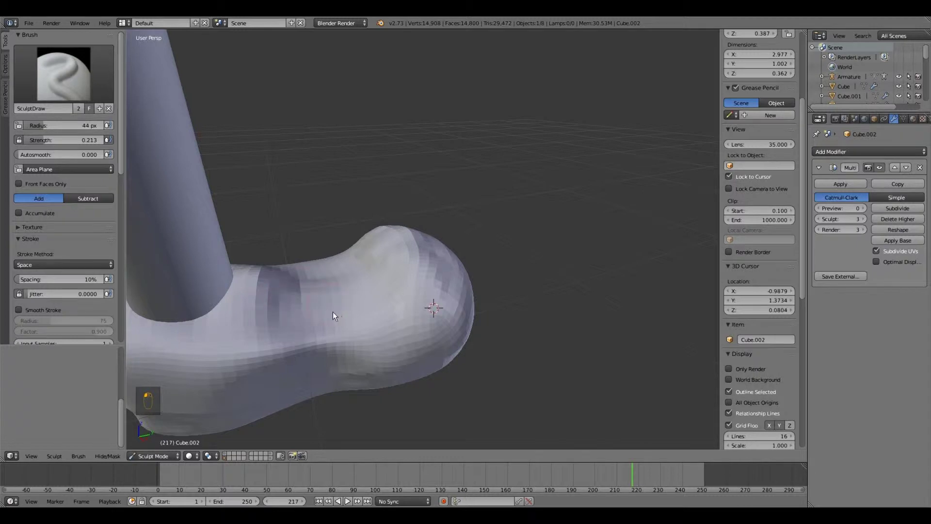
{"action": "middle_click_drag", "start_coordinate": [333, 312], "coordinate": [297, 341]}
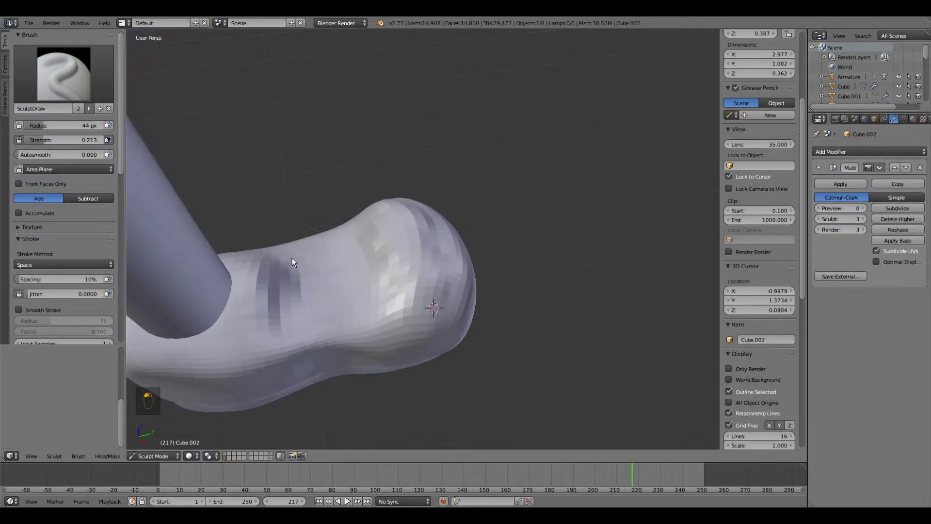
{"action": "mouse_move", "coordinate": [301, 282]}
{"action": "middle_mouse_down"}
{"action": "mouse_move", "coordinate": [275, 256]}
{"action": "mouse_move", "coordinate": [295, 261]}
{"action": "middle_mouse_up"}
Set SculptDraw to Subtract, adjust its radius and carve further along the lower side of the foot
{"action": "left_click", "coordinate": [89, 198]}
{"action": "middle_click_drag", "start_coordinate": [252, 293], "coordinate": [369, 346]}
{"action": "key", "text": "f"}
{"action": "left_click", "coordinate": [339, 339]}
{"action": "mouse_move", "coordinate": [467, 346]}
{"action": "middle_mouse_down"}
{"action": "mouse_move", "coordinate": [477, 326]}
{"action": "mouse_move", "coordinate": [361, 322]}
{"action": "mouse_move", "coordinate": [350, 338]}
{"action": "middle_mouse_up"}
{"action": "scroll", "coordinate": [340, 368], "scroll_direction": "up", "scroll_amount": 5}
{"action": "left_click_drag", "start_coordinate": [340, 405], "coordinate": [370, 406]}
{"action": "mouse_move", "coordinate": [369, 405]}
{"action": "middle_mouse_down"}
{"action": "mouse_move", "coordinate": [464, 392]}
{"action": "mouse_move", "coordinate": [627, 393]}
{"action": "mouse_move", "coordinate": [452, 388]}
{"action": "middle_mouse_up"}
{"action": "mouse_move", "coordinate": [657, 369]}
{"action": "middle_mouse_down"}
{"action": "mouse_move", "coordinate": [566, 371]}
{"action": "mouse_move", "coordinate": [492, 443]}
{"action": "mouse_move", "coordinate": [412, 417]}
{"action": "middle_mouse_up"}
Switch to the Grab brush, adjust its radius and refine the toe's lower outline, undoing a misplaced stroke
{"action": "key", "text": "g"}
{"action": "key", "text": "f"}
{"action": "left_click_drag", "start_coordinate": [431, 397], "coordinate": [405, 405]}
{"action": "key", "text": "ctrl+z"}
{"action": "key", "text": "f"}
{"action": "left_click", "coordinate": [415, 410]}
{"action": "mouse_move", "coordinate": [415, 410]}
{"action": "middle_mouse_down"}
{"action": "mouse_move", "coordinate": [470, 401]}
{"action": "mouse_move", "coordinate": [474, 339]}
{"action": "mouse_move", "coordinate": [490, 387]}
{"action": "mouse_move", "coordinate": [480, 369]}
{"action": "middle_mouse_up"}
Select the Smooth brush and subdivide the feet's Multiresolution modifier to level 4
{"action": "left_click", "coordinate": [63, 78]}
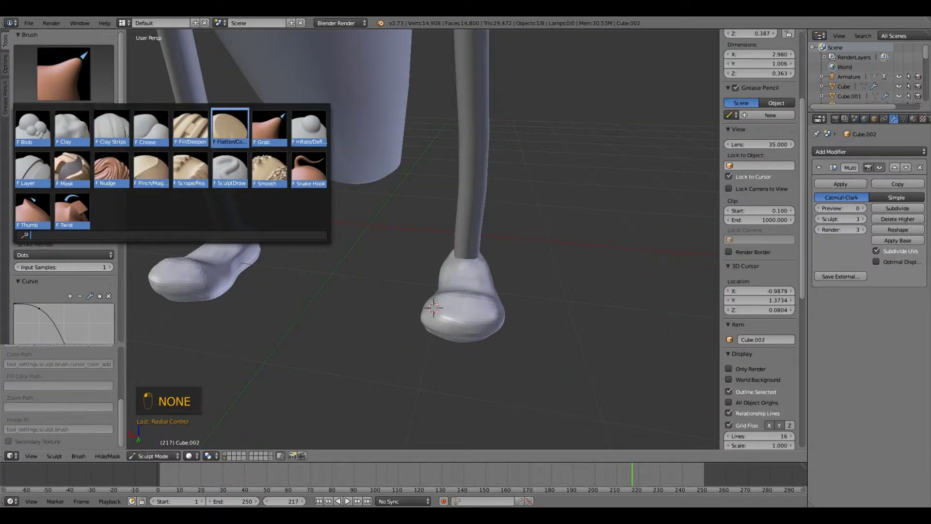
{"action": "left_click", "coordinate": [271, 167]}
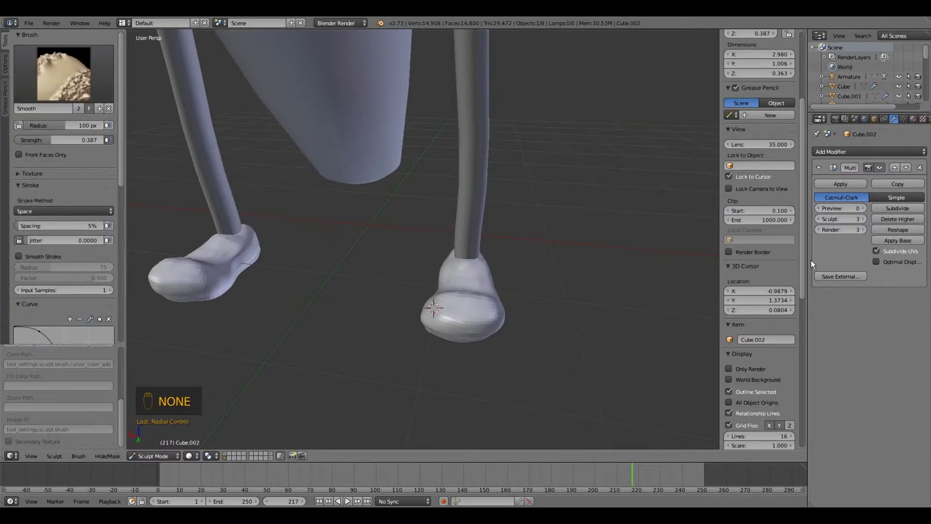
{"action": "left_click", "coordinate": [890, 209]}
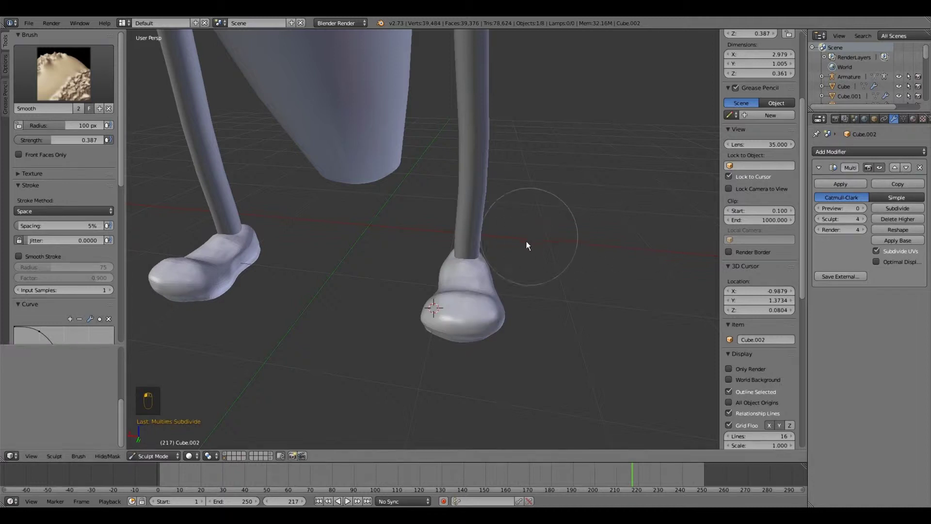
Smooth the toe crease, instep and ankle area with the Smooth brush at strength 0.160 and radius 51 px
{"action": "middle_click_drag", "start_coordinate": [528, 240], "coordinate": [466, 243]}
{"action": "left_click_drag", "start_coordinate": [52, 140], "coordinate": [31, 141]}
{"action": "middle_click_drag", "start_coordinate": [387, 310], "coordinate": [375, 327]}
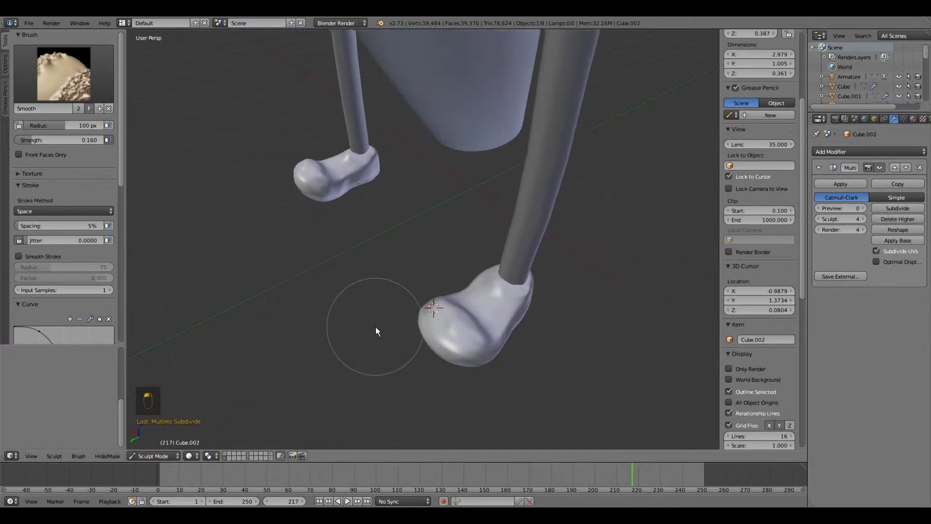
{"action": "scroll", "coordinate": [374, 327], "scroll_direction": "up", "scroll_amount": 3}
{"action": "key", "text": "f"}
{"action": "left_click", "coordinate": [352, 322]}
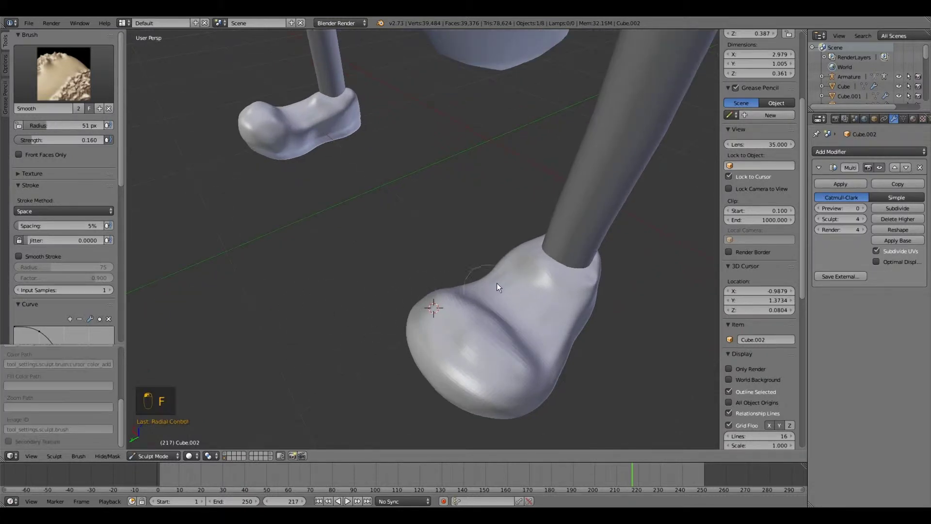
{"action": "mouse_move", "coordinate": [528, 260]}
{"action": "middle_mouse_down"}
{"action": "mouse_move", "coordinate": [491, 273]}
{"action": "mouse_move", "coordinate": [444, 263]}
{"action": "mouse_move", "coordinate": [540, 336]}
{"action": "middle_mouse_up"}
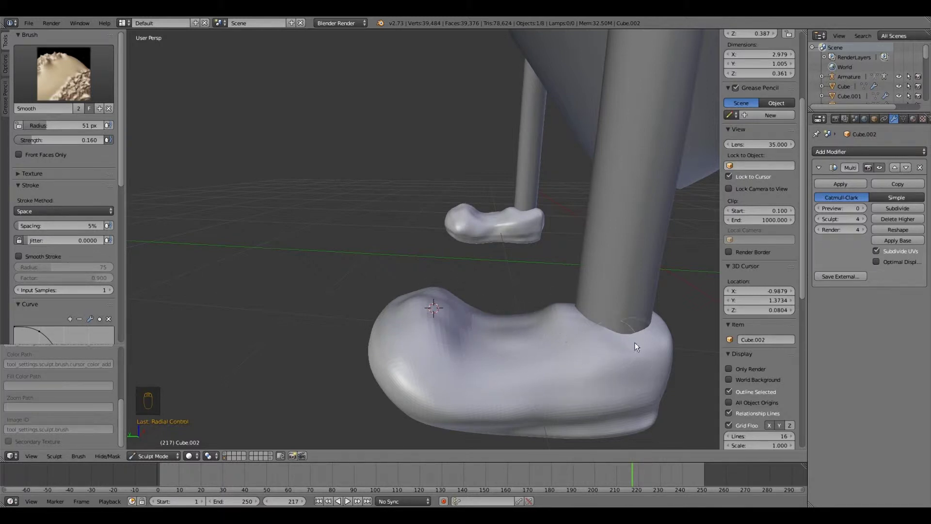
{"action": "mouse_move", "coordinate": [454, 328]}
{"action": "middle_mouse_down"}
{"action": "mouse_move", "coordinate": [486, 326]}
{"action": "mouse_move", "coordinate": [502, 283]}
{"action": "mouse_move", "coordinate": [343, 320]}
{"action": "mouse_move", "coordinate": [257, 303]}
{"action": "mouse_move", "coordinate": [282, 326]}
{"action": "mouse_move", "coordinate": [405, 322]}
{"action": "mouse_move", "coordinate": [495, 304]}
{"action": "mouse_move", "coordinate": [450, 329]}
{"action": "mouse_move", "coordinate": [354, 280]}
{"action": "middle_mouse_up"}
Define the sole's edge along the foot with the SculptDraw brush in Add mode at radius 22 px and strength 0.213
{"action": "left_click", "coordinate": [73, 90]}
{"action": "left_click", "coordinate": [229, 170]}
{"action": "middle_click_drag", "start_coordinate": [254, 252], "coordinate": [411, 364]}
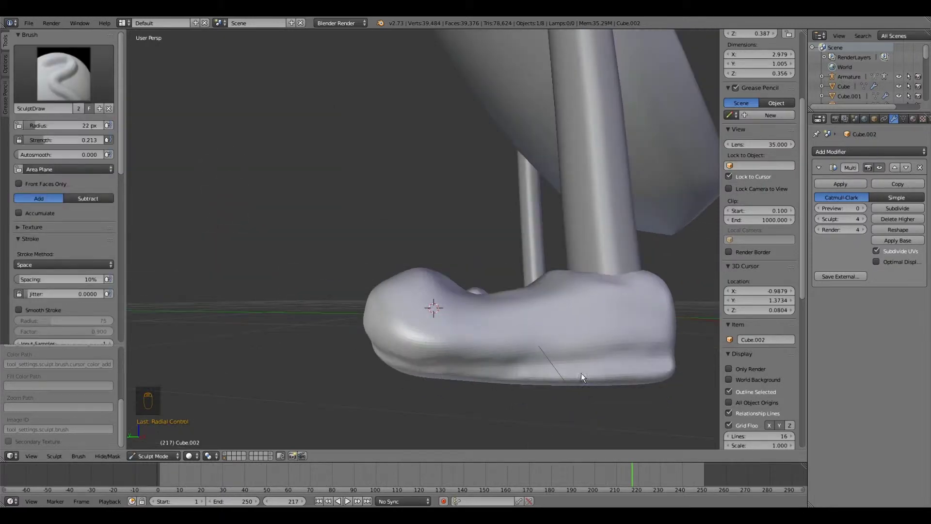
{"action": "mouse_move", "coordinate": [581, 375]}
{"action": "middle_mouse_down"}
{"action": "mouse_move", "coordinate": [511, 367]}
{"action": "mouse_move", "coordinate": [441, 344]}
{"action": "mouse_move", "coordinate": [424, 363]}
{"action": "mouse_move", "coordinate": [353, 361]}
{"action": "mouse_move", "coordinate": [400, 359]}
{"action": "mouse_move", "coordinate": [312, 336]}
{"action": "mouse_move", "coordinate": [289, 353]}
{"action": "mouse_move", "coordinate": [444, 351]}
{"action": "mouse_move", "coordinate": [413, 339]}
{"action": "mouse_move", "coordinate": [392, 374]}
{"action": "middle_mouse_up"}
Try the Nudge and Snake Hook brushes on the foot, adjusting the brush strength
{"action": "left_click", "coordinate": [63, 73]}
{"action": "left_click", "coordinate": [113, 169]}
{"action": "mouse_move", "coordinate": [592, 402]}
{"action": "middle_mouse_down"}
{"action": "mouse_move", "coordinate": [461, 308]}
{"action": "mouse_move", "coordinate": [608, 312]}
{"action": "mouse_move", "coordinate": [436, 323]}
{"action": "mouse_move", "coordinate": [469, 323]}
{"action": "mouse_move", "coordinate": [210, 260]}
{"action": "mouse_move", "coordinate": [570, 337]}
{"action": "mouse_move", "coordinate": [434, 362]}
{"action": "mouse_move", "coordinate": [279, 350]}
{"action": "mouse_move", "coordinate": [218, 291]}
{"action": "middle_mouse_up"}
{"action": "key", "text": "shift+f"}
{"action": "left_click", "coordinate": [608, 312]}
{"action": "left_click", "coordinate": [64, 68]}
{"action": "left_click", "coordinate": [310, 166]}
{"action": "mouse_move", "coordinate": [310, 166]}
{"action": "middle_mouse_down"}
{"action": "mouse_move", "coordinate": [288, 310]}
{"action": "mouse_move", "coordinate": [494, 246]}
{"action": "mouse_move", "coordinate": [243, 202]}
{"action": "mouse_move", "coordinate": [160, 146]}
{"action": "middle_mouse_up"}
Adjust the outer shape of the foot with the Grab brush
{"action": "left_click", "coordinate": [63, 67]}
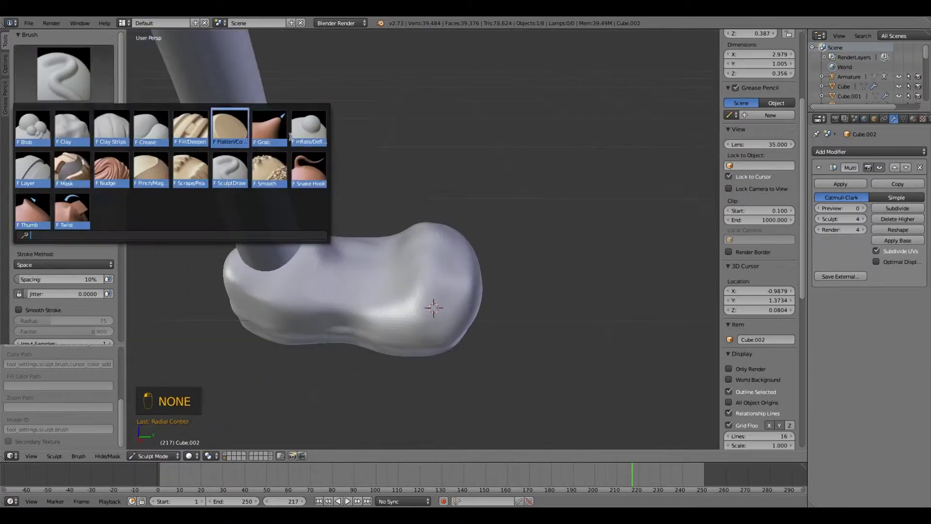
{"action": "left_click", "coordinate": [270, 129]}
{"action": "mouse_move", "coordinate": [339, 359]}
{"action": "middle_mouse_down"}
{"action": "mouse_move", "coordinate": [355, 299]}
{"action": "mouse_move", "coordinate": [374, 376]}
{"action": "mouse_move", "coordinate": [478, 349]}
{"action": "mouse_move", "coordinate": [453, 391]}
{"action": "mouse_move", "coordinate": [391, 395]}
{"action": "mouse_move", "coordinate": [545, 337]}
{"action": "mouse_move", "coordinate": [510, 310]}
{"action": "middle_mouse_up"}
Work on the heel and sides of the foot with the SculptDraw brush in Add mode at radius 49 px, undoing one stroke
{"action": "left_click", "coordinate": [106, 95]}
{"action": "left_click", "coordinate": [230, 169]}
{"action": "middle_click_drag", "start_coordinate": [315, 307], "coordinate": [397, 331]}
{"action": "key", "text": "ctrl+z"}
{"action": "mouse_move", "coordinate": [222, 308]}
{"action": "middle_mouse_down"}
{"action": "mouse_move", "coordinate": [453, 284]}
{"action": "mouse_move", "coordinate": [348, 267]}
{"action": "middle_mouse_up"}
{"action": "mouse_move", "coordinate": [329, 219]}
{"action": "middle_mouse_down"}
{"action": "mouse_move", "coordinate": [360, 259]}
{"action": "mouse_move", "coordinate": [520, 316]}
{"action": "mouse_move", "coordinate": [474, 332]}
{"action": "mouse_move", "coordinate": [582, 329]}
{"action": "mouse_move", "coordinate": [487, 320]}
{"action": "middle_mouse_up"}
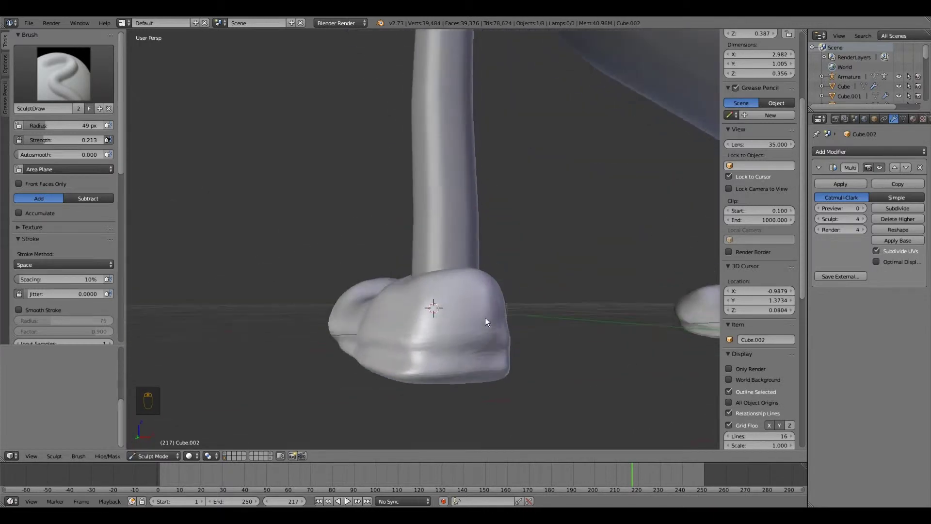
Smooth the heel and sides of the foot with the Smooth brush at radius 77 px and strength 0.160
{"action": "key", "text": "s"}
{"action": "scroll", "coordinate": [557, 416], "scroll_direction": "down", "scroll_amount": 3}
{"action": "scroll", "coordinate": [270, 195], "scroll_direction": "up", "scroll_amount": 4}
{"action": "key", "text": "f"}
{"action": "left_click", "coordinate": [270, 195]}
{"action": "middle_click_drag", "start_coordinate": [270, 195], "coordinate": [465, 286]}
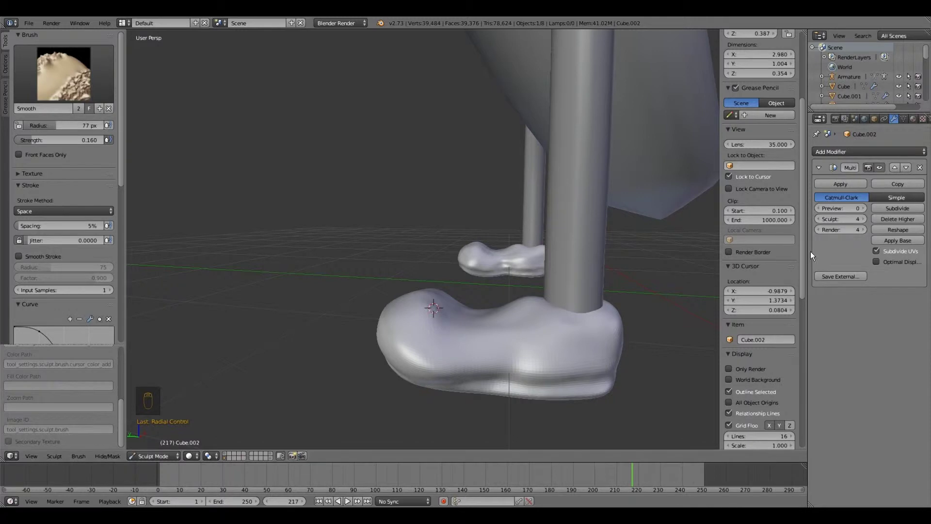
Subdivide the foot's Multiresolution modifier to level 5 and smooth the foot's surface with the Smooth brush
{"action": "left_click", "coordinate": [886, 210]}
{"action": "mouse_move", "coordinate": [484, 243]}
{"action": "middle_mouse_down"}
{"action": "mouse_move", "coordinate": [582, 282]}
{"action": "mouse_move", "coordinate": [579, 250]}
{"action": "mouse_move", "coordinate": [442, 244]}
{"action": "middle_mouse_up"}
{"action": "middle_click_drag", "start_coordinate": [475, 357], "coordinate": [613, 299]}
{"action": "scroll", "coordinate": [526, 301], "scroll_direction": "up", "scroll_amount": 3}
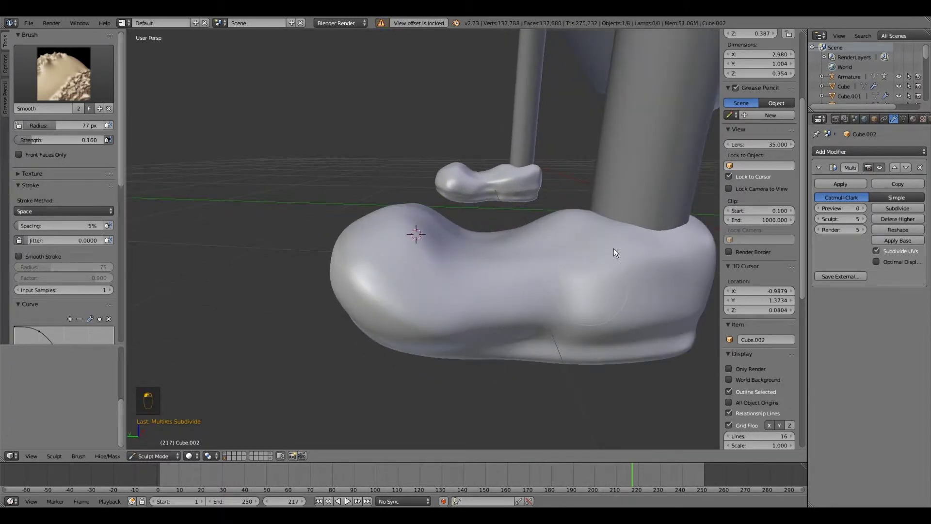
{"action": "middle_click_drag", "start_coordinate": [421, 244], "coordinate": [423, 216]}
{"action": "middle_click_drag", "start_coordinate": [367, 216], "coordinate": [403, 271]}
{"action": "left_click_drag", "start_coordinate": [404, 271], "coordinate": [428, 268]}
{"action": "middle_click_drag", "start_coordinate": [427, 268], "coordinate": [332, 309]}
Try to carve the sole's edge near the toe with the Clay Strips brush, undoing the strokes
{"action": "left_click", "coordinate": [63, 72]}
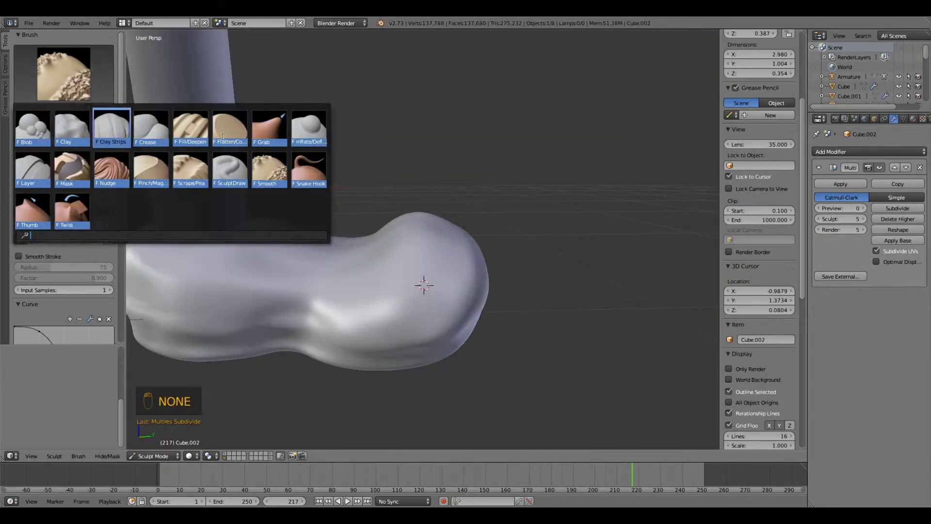
{"action": "left_click", "coordinate": [110, 127]}
{"action": "middle_click_drag", "start_coordinate": [273, 228], "coordinate": [271, 253]}
{"action": "key", "text": "f"}
{"action": "left_click", "coordinate": [255, 254]}
{"action": "left_click", "coordinate": [89, 234]}
{"action": "mouse_move", "coordinate": [266, 330]}
{"action": "middle_mouse_down"}
{"action": "mouse_move", "coordinate": [271, 293]}
{"action": "mouse_move", "coordinate": [281, 297]}
{"action": "middle_mouse_up"}
{"action": "left_click_drag", "start_coordinate": [282, 293], "coordinate": [305, 295]}
{"action": "key", "text": "s"}
{"action": "key", "text": "ctrl+z"}
{"action": "key", "text": "ctrl+z"}
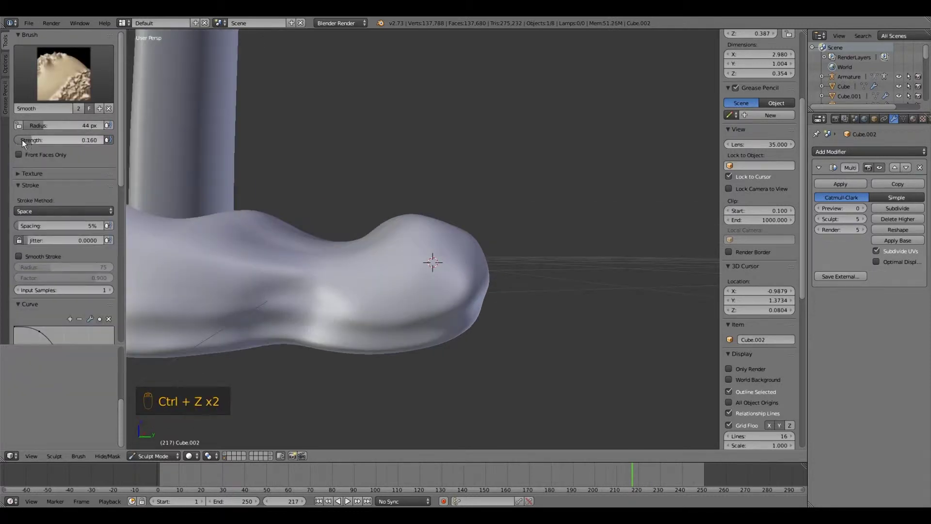
Switch to the Crease brush at radius 20 px and try a crease along the sole's edge, undoing the strokes
{"action": "mouse_move", "coordinate": [127, 242]}
{"action": "middle_mouse_down"}
{"action": "mouse_move", "coordinate": [230, 298]}
{"action": "mouse_move", "coordinate": [281, 359]}
{"action": "mouse_move", "coordinate": [257, 343]}
{"action": "middle_mouse_up"}
{"action": "key", "text": "f"}
{"action": "left_click", "coordinate": [316, 343]}
{"action": "mouse_move", "coordinate": [316, 343]}
{"action": "middle_mouse_down"}
{"action": "mouse_move", "coordinate": [256, 327]}
{"action": "mouse_move", "coordinate": [310, 237]}
{"action": "mouse_move", "coordinate": [335, 257]}
{"action": "middle_mouse_up"}
{"action": "key", "text": "shift+c"}
{"action": "key", "text": "ctrl+z"}
{"action": "mouse_move", "coordinate": [436, 322]}
{"action": "left_mouse_down"}
{"action": "mouse_move", "coordinate": [322, 343]}
{"action": "mouse_move", "coordinate": [216, 337]}
{"action": "left_mouse_up"}
{"action": "mouse_move", "coordinate": [469, 321]}
{"action": "middle_mouse_down"}
{"action": "mouse_move", "coordinate": [335, 336]}
{"action": "mouse_move", "coordinate": [535, 287]}
{"action": "middle_mouse_up"}
{"action": "key", "text": "ctrl+z"}
{"action": "key", "text": "ctrl+z"}
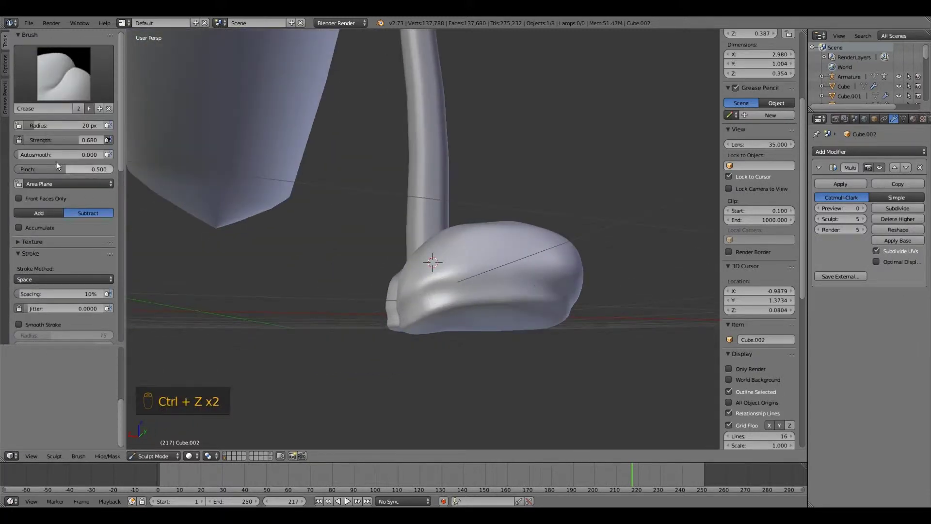
Set the Crease brush's Autosmooth to 0.278 and carve the sole line in Subtract mode around the toe
{"action": "left_click_drag", "start_coordinate": [27, 154], "coordinate": [42, 154]}
{"action": "middle_click_drag", "start_coordinate": [365, 220], "coordinate": [439, 220]}
{"action": "scroll", "coordinate": [438, 221], "scroll_direction": "up", "scroll_amount": 1}
{"action": "scroll", "coordinate": [443, 316], "scroll_direction": "up", "scroll_amount": 1}
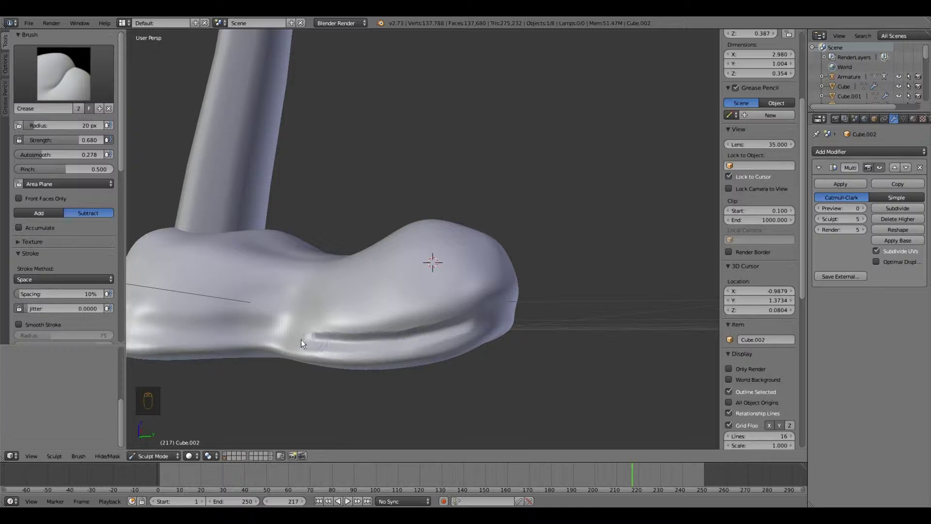
{"action": "middle_click_drag", "start_coordinate": [324, 333], "coordinate": [487, 317]}
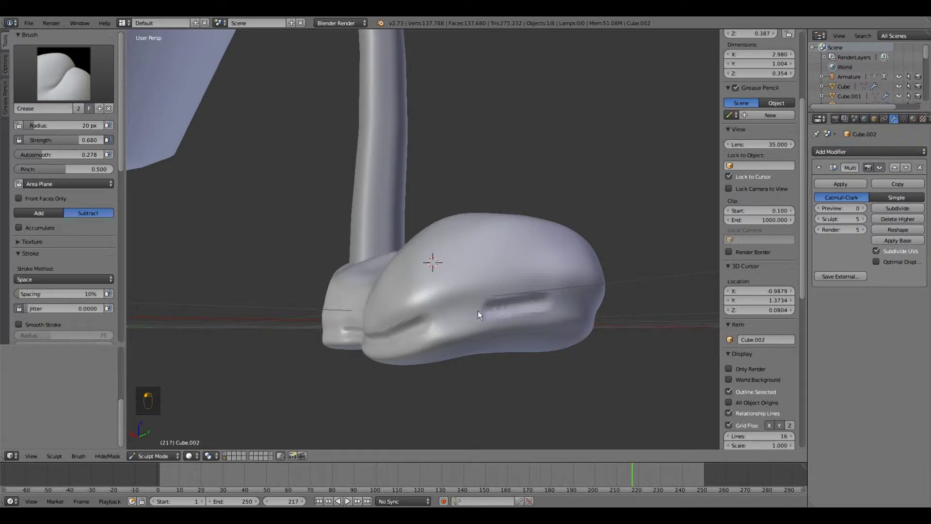
{"action": "middle_click_drag", "start_coordinate": [428, 327], "coordinate": [371, 321]}
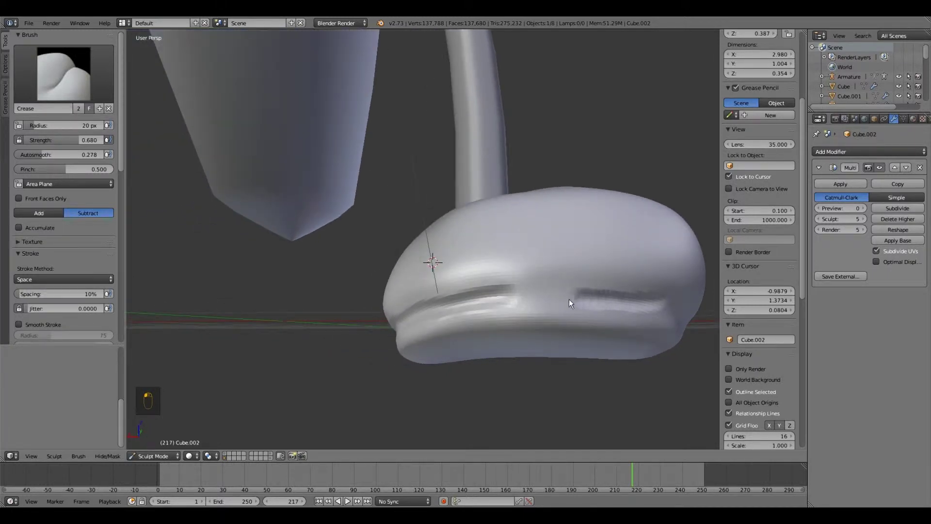
{"action": "middle_click_drag", "start_coordinate": [524, 296], "coordinate": [442, 301]}
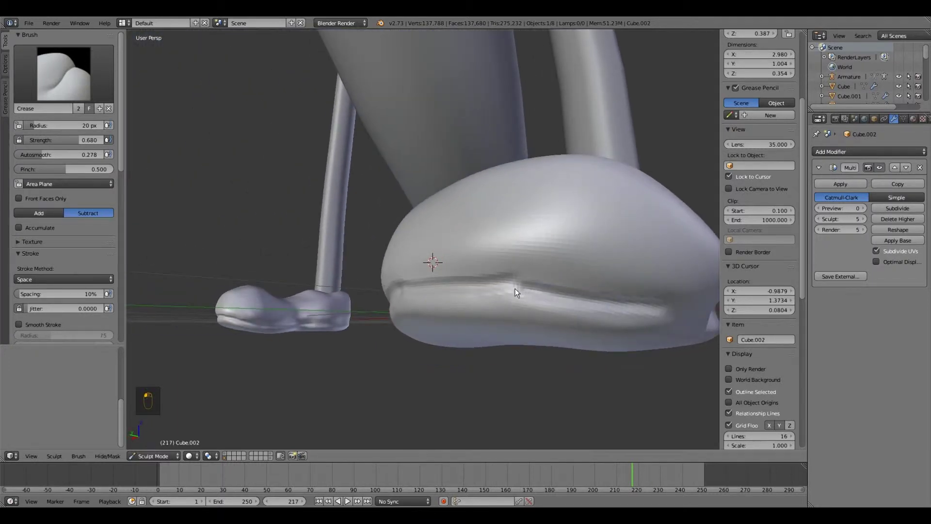
Extend the sole crease from the toe along the outer side of the shoe with the Crease brush
{"action": "scroll", "coordinate": [515, 296], "scroll_direction": "down", "scroll_amount": 3}
{"action": "mouse_move", "coordinate": [514, 307]}
{"action": "middle_mouse_down"}
{"action": "mouse_move", "coordinate": [457, 308]}
{"action": "mouse_move", "coordinate": [533, 290]}
{"action": "middle_mouse_up"}
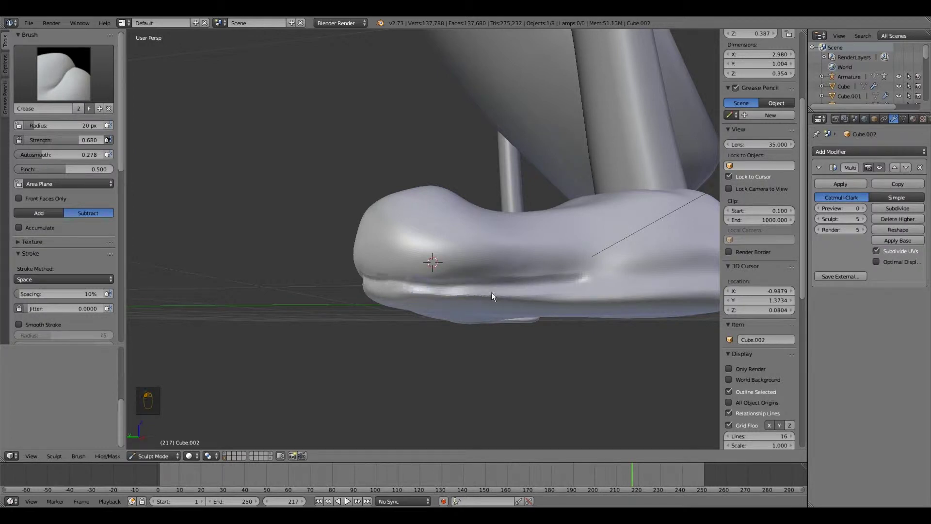
{"action": "scroll", "coordinate": [505, 294], "scroll_direction": "down", "scroll_amount": 2}
{"action": "mouse_move", "coordinate": [523, 297]}
{"action": "middle_mouse_down"}
{"action": "mouse_move", "coordinate": [493, 305]}
{"action": "mouse_move", "coordinate": [584, 302]}
{"action": "mouse_move", "coordinate": [503, 298]}
{"action": "mouse_move", "coordinate": [595, 272]}
{"action": "middle_mouse_up"}
{"action": "scroll", "coordinate": [584, 302], "scroll_direction": "up", "scroll_amount": 2}
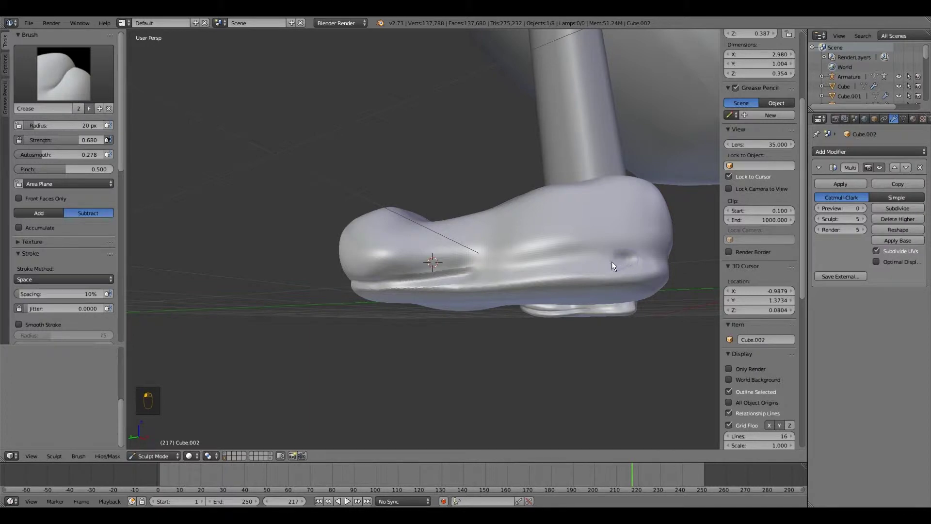
{"action": "mouse_move", "coordinate": [548, 285]}
{"action": "middle_mouse_down"}
{"action": "mouse_move", "coordinate": [494, 294]}
{"action": "mouse_move", "coordinate": [561, 286]}
{"action": "mouse_move", "coordinate": [505, 299]}
{"action": "middle_mouse_up"}
{"action": "mouse_move", "coordinate": [421, 301]}
{"action": "middle_mouse_down"}
{"action": "mouse_move", "coordinate": [199, 284]}
{"action": "mouse_move", "coordinate": [272, 296]}
{"action": "mouse_move", "coordinate": [242, 281]}
{"action": "mouse_move", "coordinate": [338, 291]}
{"action": "mouse_move", "coordinate": [297, 297]}
{"action": "middle_mouse_up"}
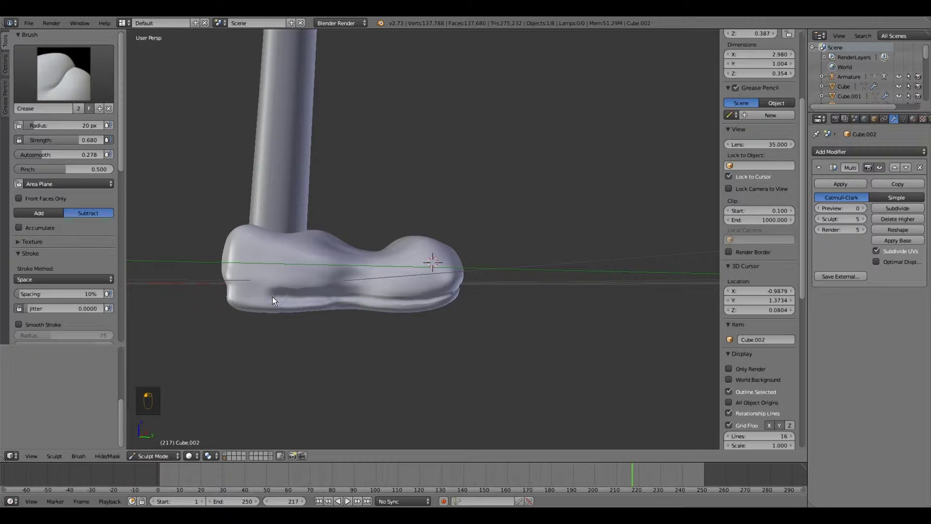
Undo the last crease stroke and recarve the sole line along the inner side toward the heel
{"action": "mouse_move", "coordinate": [307, 302]}
{"action": "middle_mouse_down"}
{"action": "mouse_move", "coordinate": [349, 298]}
{"action": "mouse_move", "coordinate": [291, 307]}
{"action": "mouse_move", "coordinate": [380, 261]}
{"action": "mouse_move", "coordinate": [429, 253]}
{"action": "mouse_move", "coordinate": [352, 275]}
{"action": "mouse_move", "coordinate": [435, 269]}
{"action": "middle_mouse_up"}
{"action": "key", "text": "ctrl+z"}
{"action": "scroll", "coordinate": [413, 276], "scroll_direction": "up", "scroll_amount": 2}
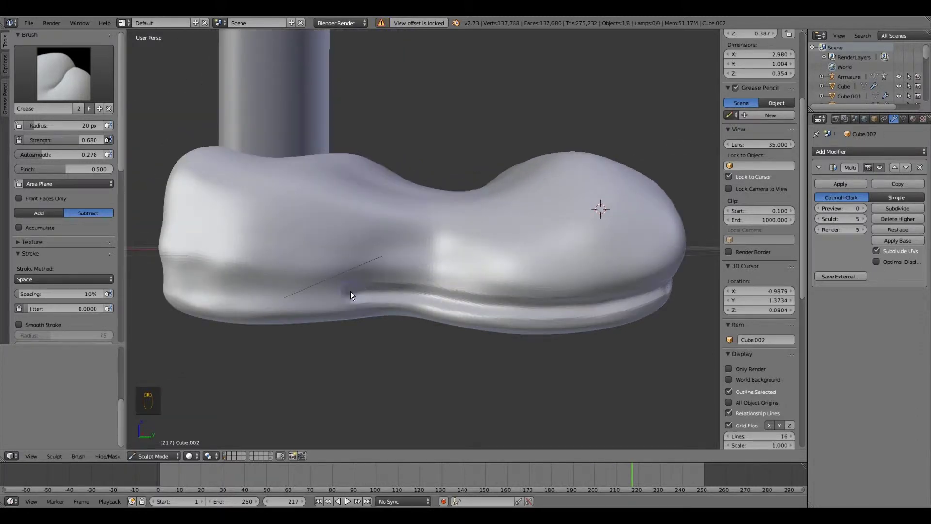
{"action": "left_click_drag", "start_coordinate": [240, 294], "coordinate": [214, 289]}
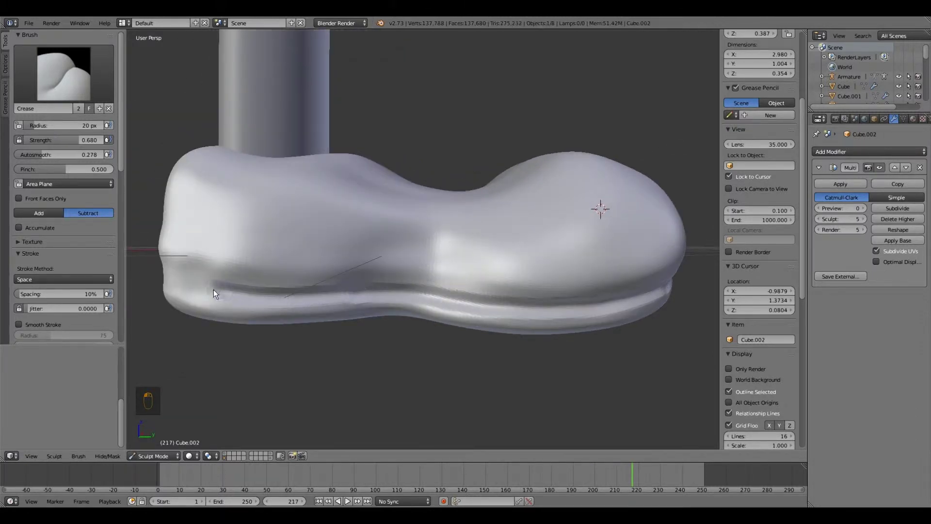
Join the sole crease around the back of the heel with the Crease brush
{"action": "mouse_move", "coordinate": [244, 304]}
{"action": "middle_mouse_down"}
{"action": "mouse_move", "coordinate": [310, 306]}
{"action": "mouse_move", "coordinate": [445, 258]}
{"action": "middle_mouse_up"}
{"action": "scroll", "coordinate": [265, 304], "scroll_direction": "down", "scroll_amount": 3}
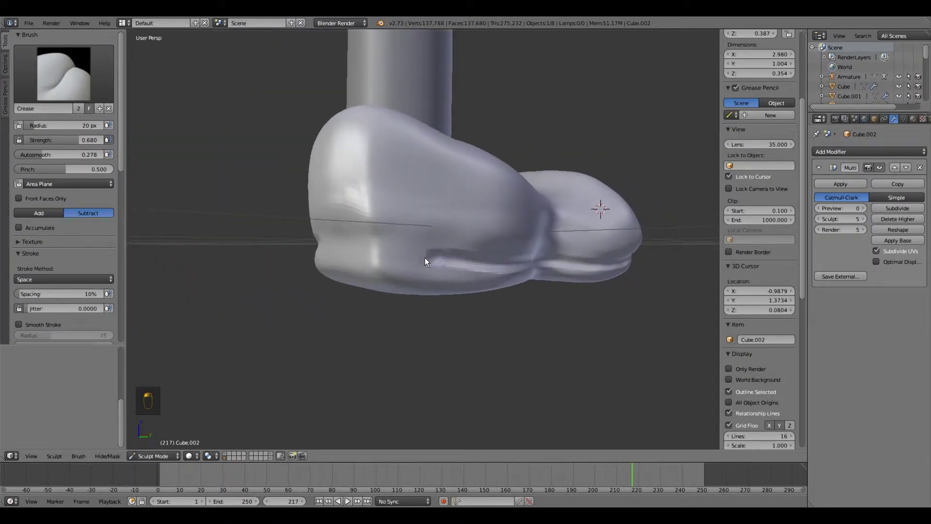
{"action": "middle_click_drag", "start_coordinate": [415, 272], "coordinate": [451, 274]}
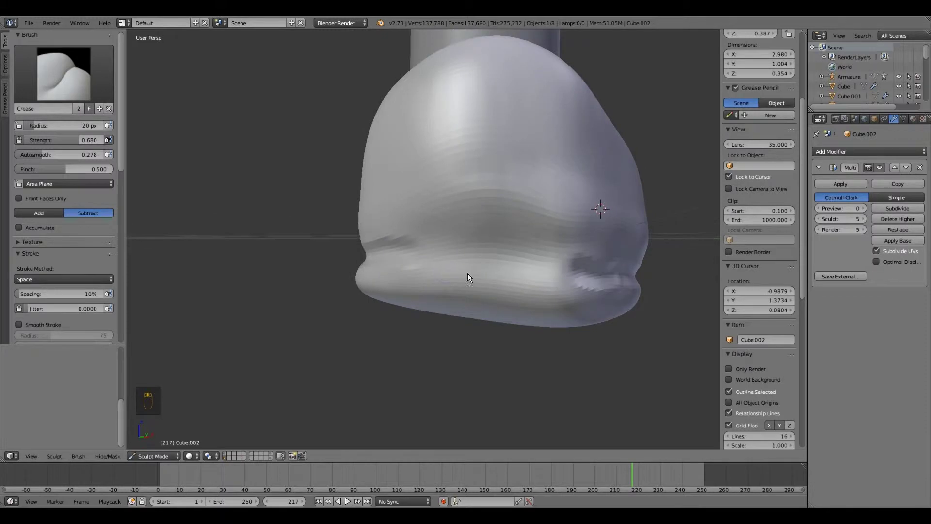
{"action": "left_click_drag", "start_coordinate": [532, 266], "coordinate": [471, 261]}
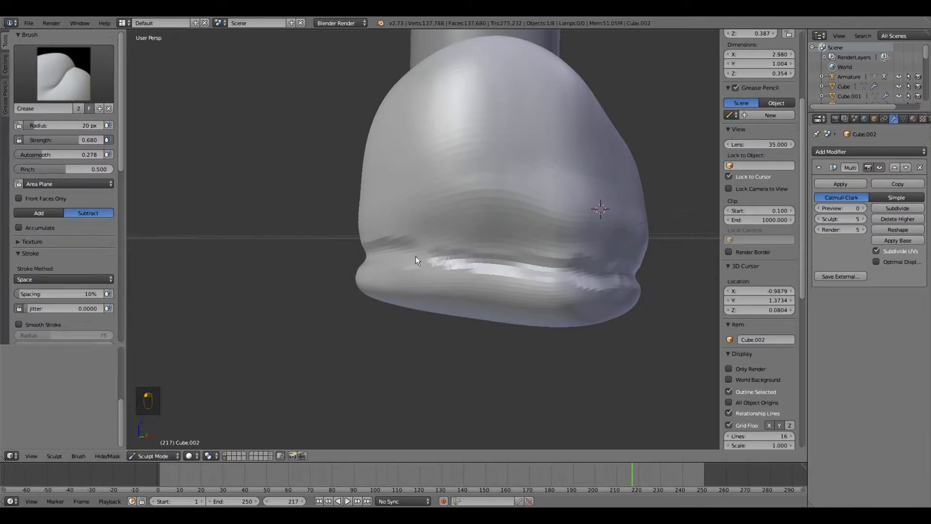
Soften the sole crease at the heel and outer side with the Smooth brush at radius 57 px and strength 0.132
{"action": "key", "text": "s"}
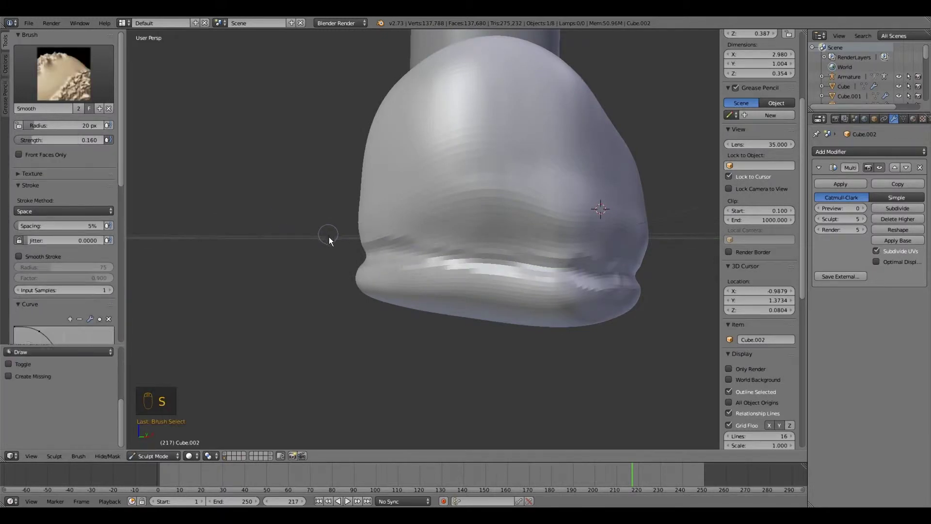
{"action": "key", "text": "f"}
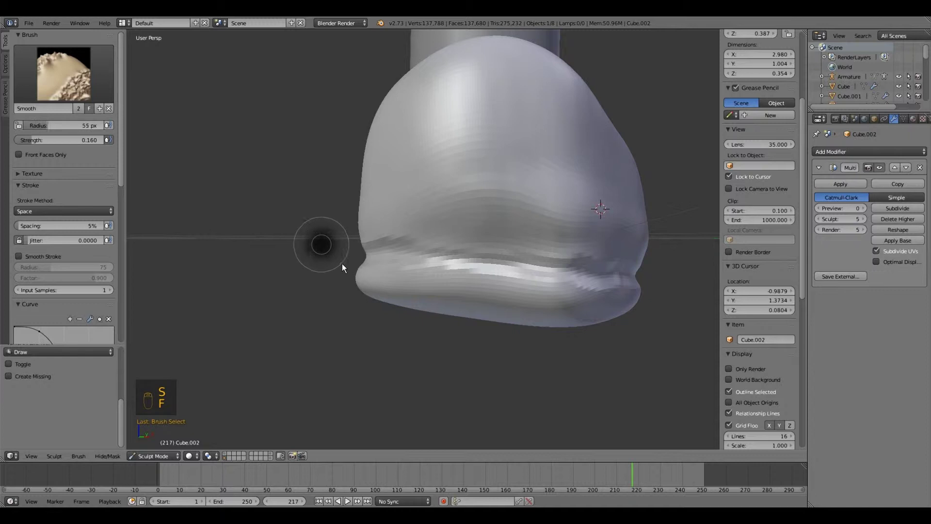
{"action": "left_click", "coordinate": [292, 250]}
{"action": "left_click_drag", "start_coordinate": [47, 140], "coordinate": [45, 140]}
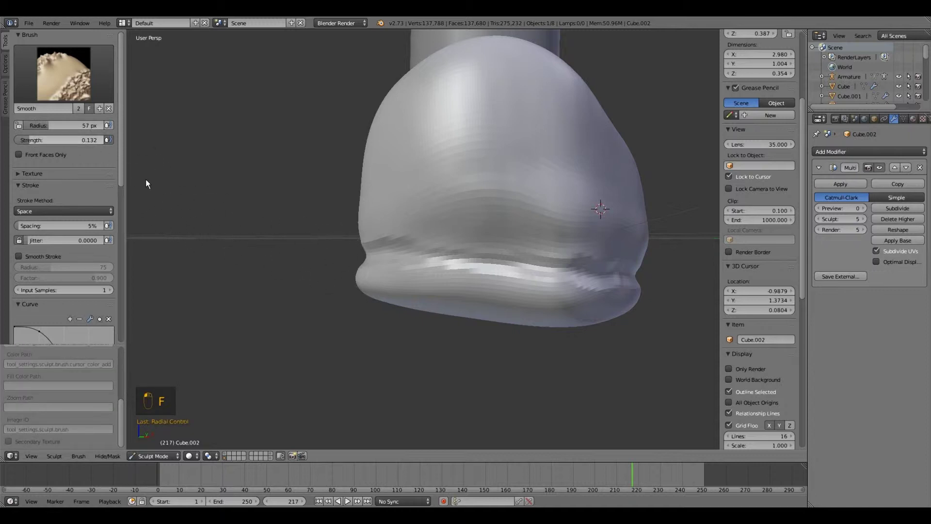
{"action": "mouse_move", "coordinate": [411, 258]}
{"action": "middle_mouse_down"}
{"action": "mouse_move", "coordinate": [575, 274]}
{"action": "mouse_move", "coordinate": [448, 266]}
{"action": "mouse_move", "coordinate": [633, 266]}
{"action": "middle_mouse_up"}
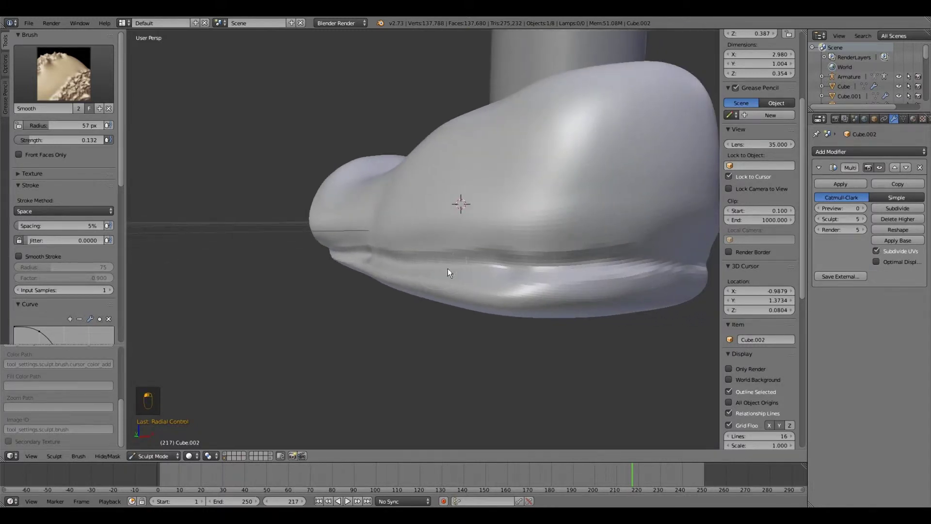
{"action": "middle_click_drag", "start_coordinate": [447, 269], "coordinate": [551, 276]}
{"action": "middle_click_drag", "start_coordinate": [409, 269], "coordinate": [615, 271]}
{"action": "middle_click_drag", "start_coordinate": [460, 270], "coordinate": [575, 255]}
{"action": "middle_click_drag", "start_coordinate": [464, 245], "coordinate": [519, 244]}
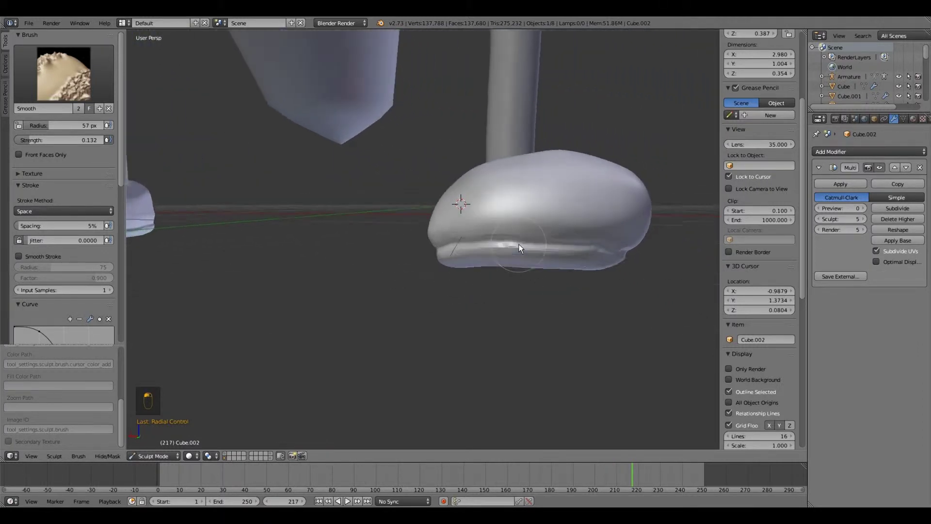
Smooth the sole crease around the toe and along the inner side to the heel
{"action": "scroll", "coordinate": [519, 244], "scroll_direction": "up", "scroll_amount": 2}
{"action": "middle_click_drag", "start_coordinate": [494, 275], "coordinate": [550, 254]}
{"action": "middle_click_drag", "start_coordinate": [445, 279], "coordinate": [520, 263]}
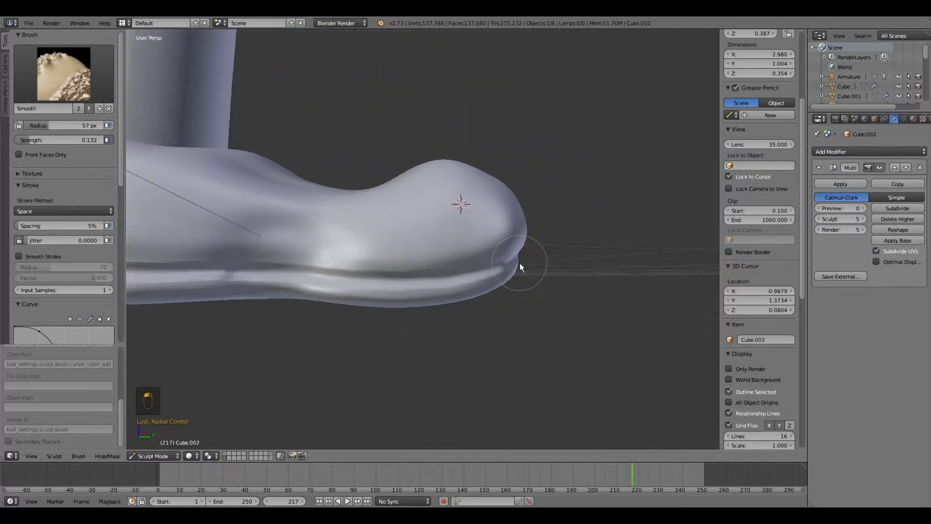
{"action": "middle_click_drag", "start_coordinate": [299, 280], "coordinate": [483, 272]}
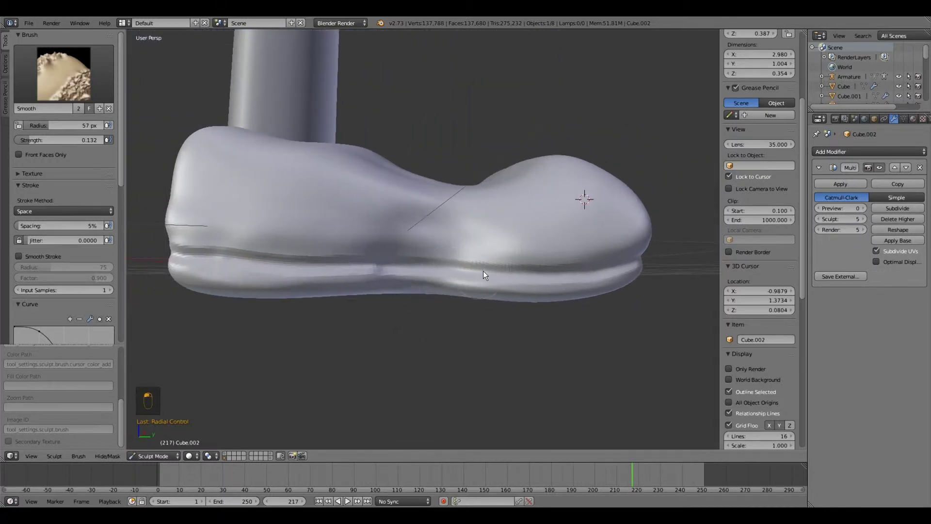
{"action": "middle_click_drag", "start_coordinate": [189, 251], "coordinate": [367, 267]}
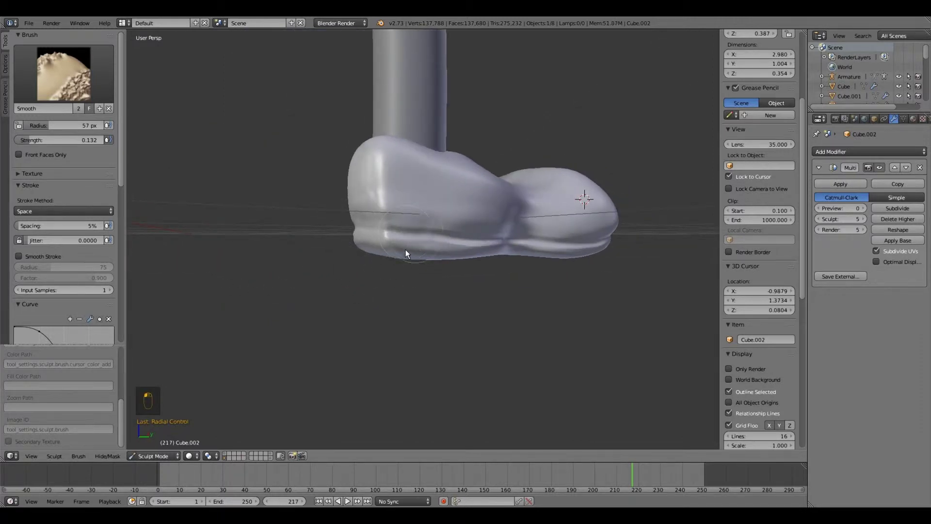
{"action": "scroll", "coordinate": [412, 247], "scroll_direction": "up", "scroll_amount": 3}
{"action": "middle_click_drag", "start_coordinate": [382, 256], "coordinate": [296, 314]}
{"action": "scroll", "coordinate": [296, 313], "scroll_direction": "down", "scroll_amount": 3}
{"action": "middle_click_drag", "start_coordinate": [518, 283], "coordinate": [462, 272]}
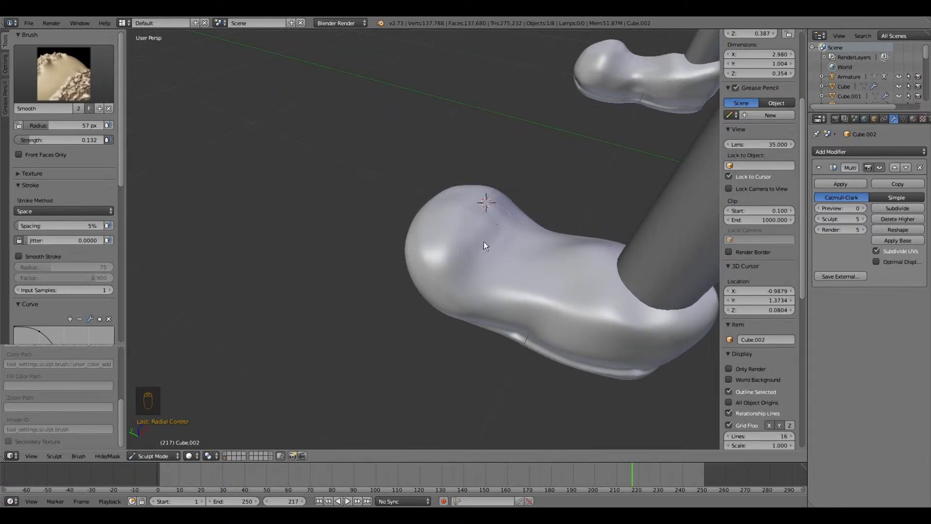
Examine the sculpted shoes from the front, back and sides
{"action": "scroll", "coordinate": [411, 267], "scroll_direction": "down", "scroll_amount": 5}
{"action": "middle_click_drag", "start_coordinate": [423, 255], "coordinate": [586, 258]}
{"action": "scroll", "coordinate": [514, 255], "scroll_direction": "up", "scroll_amount": 3}
{"action": "scroll", "coordinate": [485, 255], "scroll_direction": "down", "scroll_amount": 3}
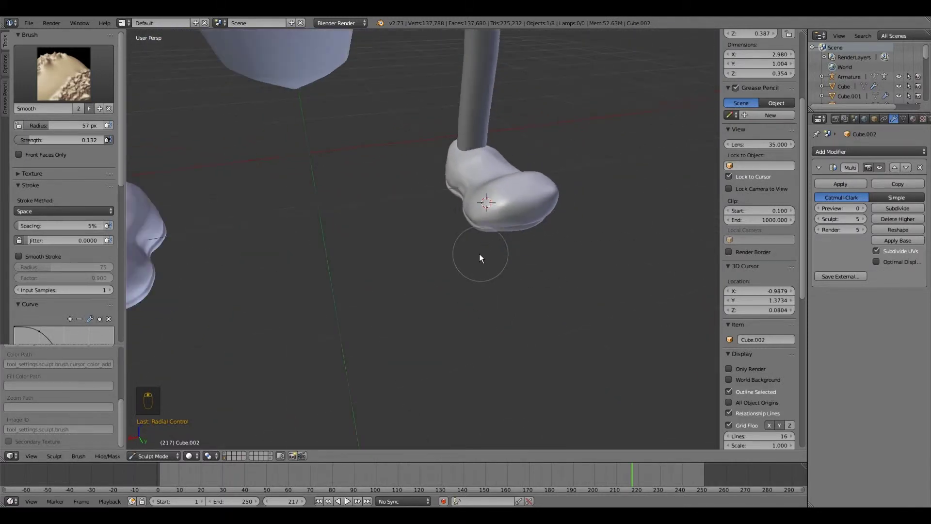
{"action": "scroll", "coordinate": [476, 255], "scroll_direction": "up", "scroll_amount": 4}
{"action": "middle_click_drag", "start_coordinate": [474, 254], "coordinate": [539, 270]}
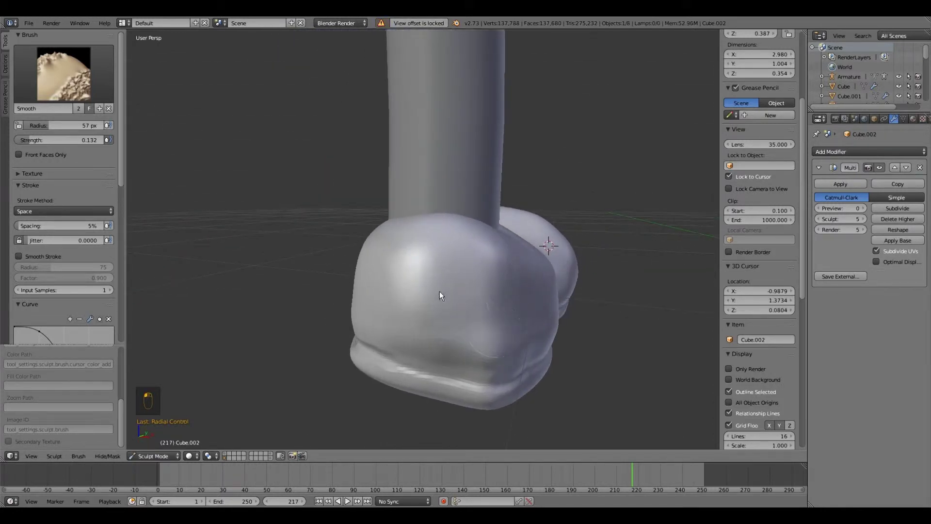
{"action": "scroll", "coordinate": [436, 293], "scroll_direction": "down", "scroll_amount": 4}
{"action": "middle_click_drag", "start_coordinate": [411, 295], "coordinate": [369, 322]}
{"action": "scroll", "coordinate": [421, 299], "scroll_direction": "up", "scroll_amount": 2}
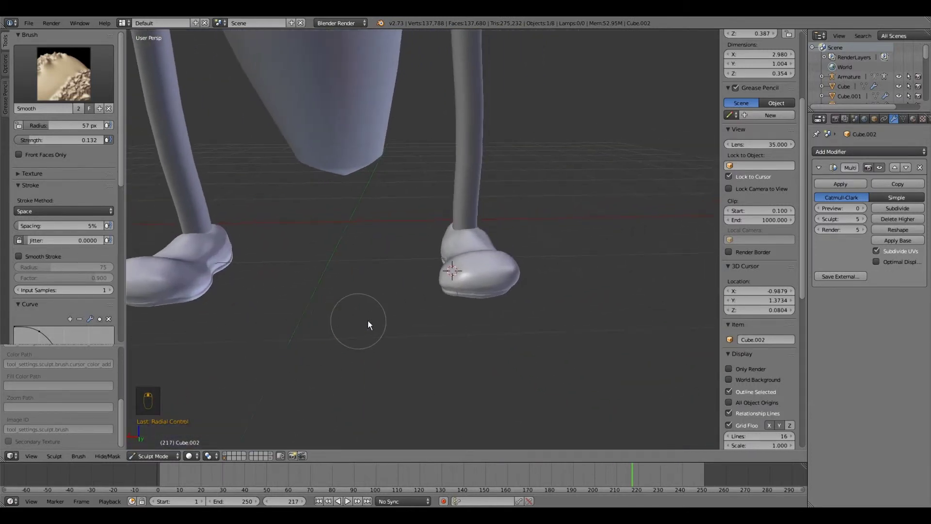
Save the file
{"action": "scroll", "coordinate": [368, 321], "scroll_direction": "up", "scroll_amount": 2}
{"action": "left_click", "coordinate": [25, 22]}
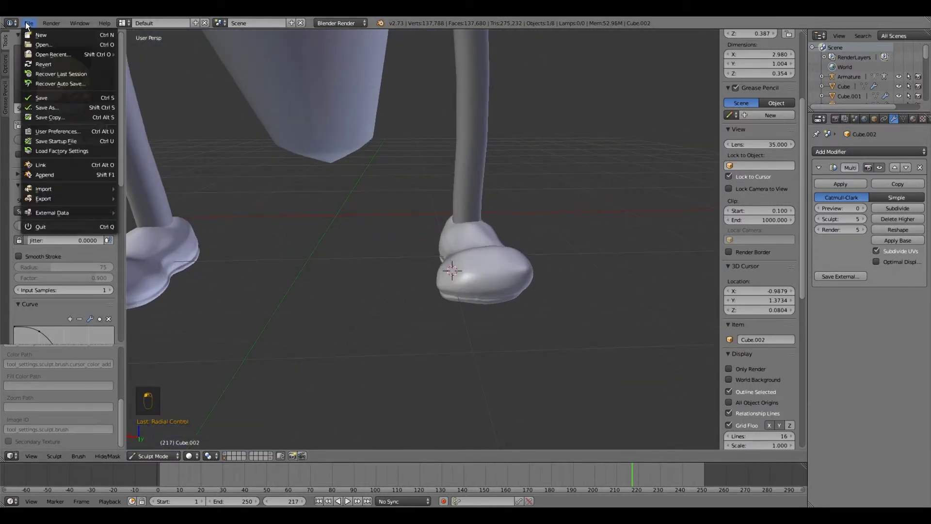
{"action": "left_click", "coordinate": [52, 98]}
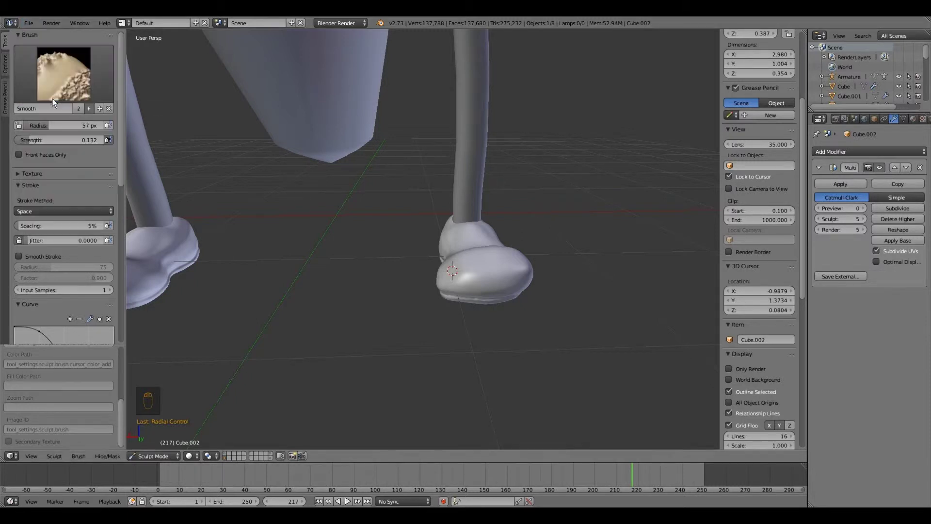
Switch the shoes to Object Mode and set the Multiresolution modifier's Preview level to 4
{"action": "mouse_move", "coordinate": [287, 162]}
{"action": "middle_mouse_down"}
{"action": "mouse_move", "coordinate": [350, 188]}
{"action": "mouse_move", "coordinate": [398, 187]}
{"action": "middle_mouse_up"}
{"action": "left_click", "coordinate": [154, 456]}
{"action": "left_click", "coordinate": [170, 437]}
{"action": "left_click", "coordinate": [864, 208]}
{"action": "left_click", "coordinate": [864, 208]}
{"action": "left_click", "coordinate": [864, 208]}
{"action": "left_click", "coordinate": [864, 208]}
{"action": "scroll", "coordinate": [507, 223], "scroll_direction": "down", "scroll_amount": 2}
{"action": "middle_click_drag", "start_coordinate": [507, 223], "coordinate": [474, 209]}
{"action": "scroll", "coordinate": [487, 215], "scroll_direction": "up", "scroll_amount": 3}
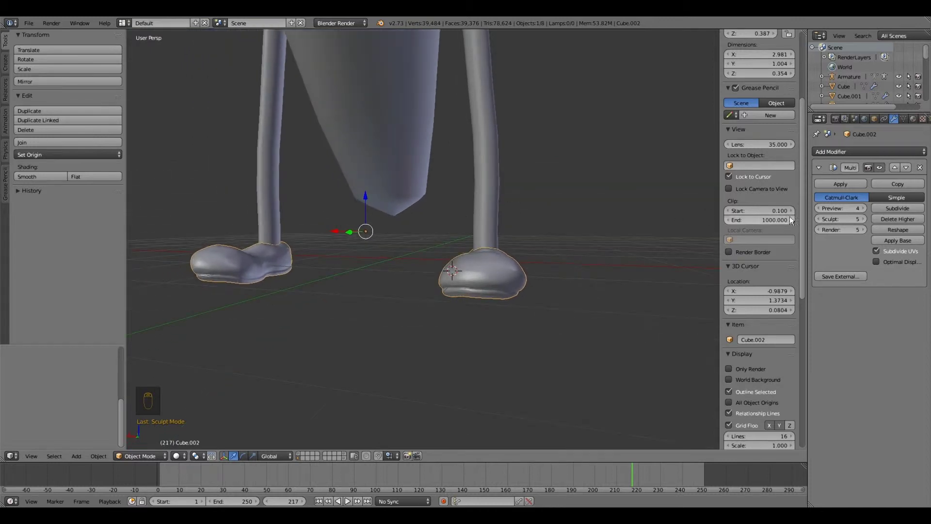
Compare the shoes at another Multiresolution Preview level, then set Preview to 0
{"action": "left_click_drag", "start_coordinate": [833, 208], "coordinate": [846, 209]}
{"action": "middle_click_drag", "start_coordinate": [482, 239], "coordinate": [359, 241]}
{"action": "scroll", "coordinate": [574, 219], "scroll_direction": "up", "scroll_amount": 3}
{"action": "left_click_drag", "start_coordinate": [847, 208], "coordinate": [805, 208]}
Examine the character's hand at the end of the arm from the side
{"action": "scroll", "coordinate": [443, 219], "scroll_direction": "down", "scroll_amount": 4}
{"action": "scroll", "coordinate": [443, 219], "scroll_direction": "down", "scroll_amount": 5}
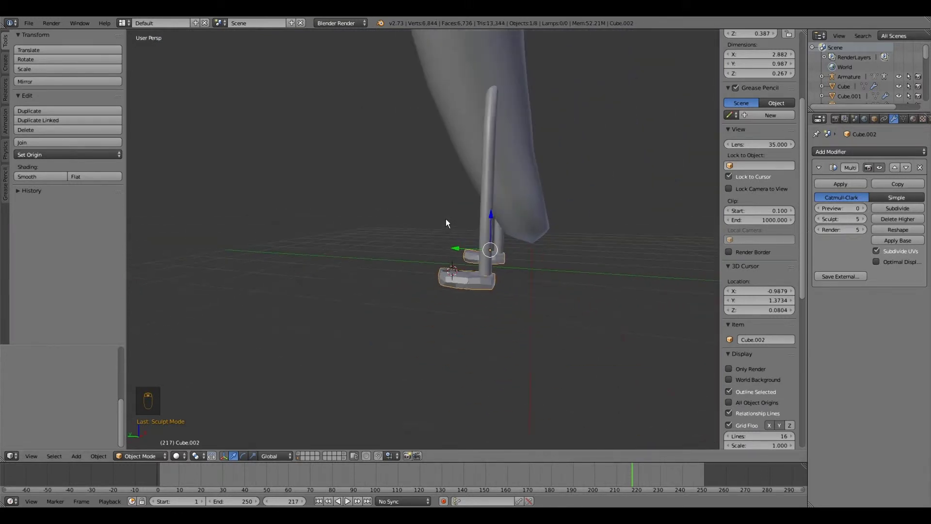
{"action": "middle_click_drag", "start_coordinate": [453, 184], "coordinate": [455, 363]}
{"action": "scroll", "coordinate": [446, 266], "scroll_direction": "up", "scroll_amount": 6}
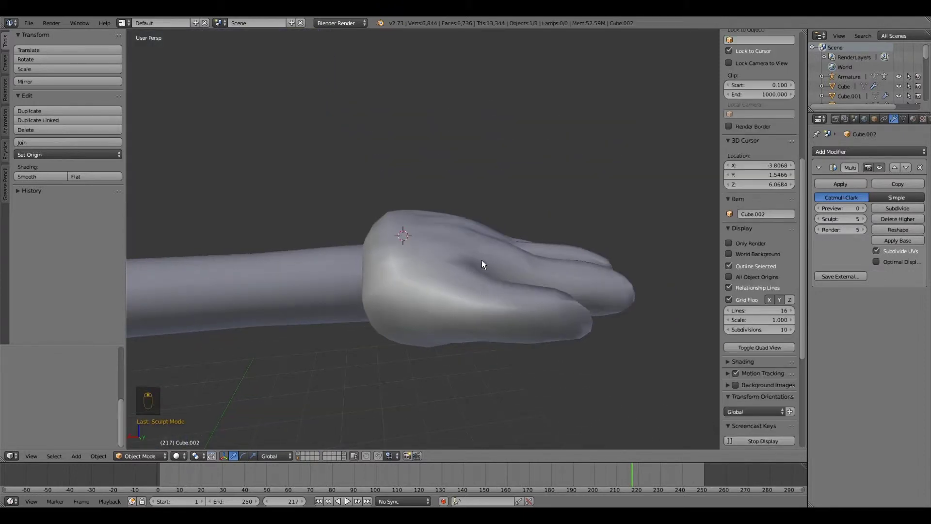
{"action": "middle_click_drag", "start_coordinate": [473, 268], "coordinate": [465, 240]}
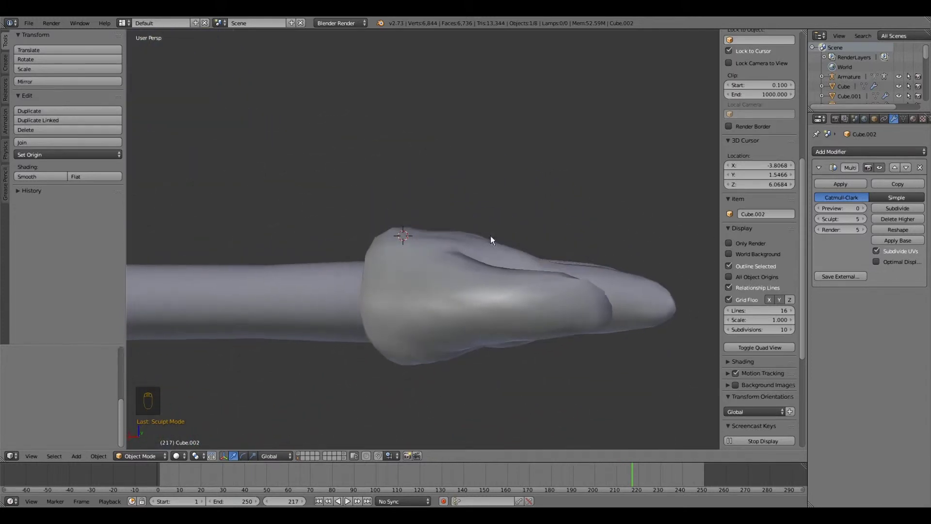
{"action": "left_click", "coordinate": [863, 208]}
{"action": "left_click", "coordinate": [863, 208]}
{"action": "left_click", "coordinate": [863, 209]}
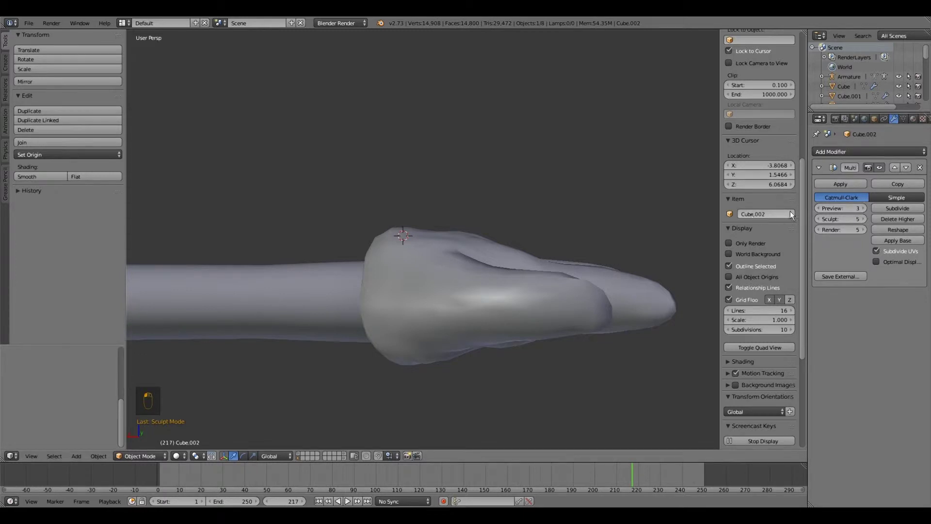
{"action": "left_click", "coordinate": [816, 207]}
Select the hand and set its Multiresolution Preview level to 4
{"action": "left_click", "coordinate": [414, 267]}
{"action": "left_click", "coordinate": [863, 209]}
{"action": "left_click", "coordinate": [863, 209]}
{"action": "left_click", "coordinate": [863, 208]}
{"action": "middle_click_drag", "start_coordinate": [507, 228], "coordinate": [396, 322]}
{"action": "scroll", "coordinate": [407, 245], "scroll_direction": "up", "scroll_amount": 2}
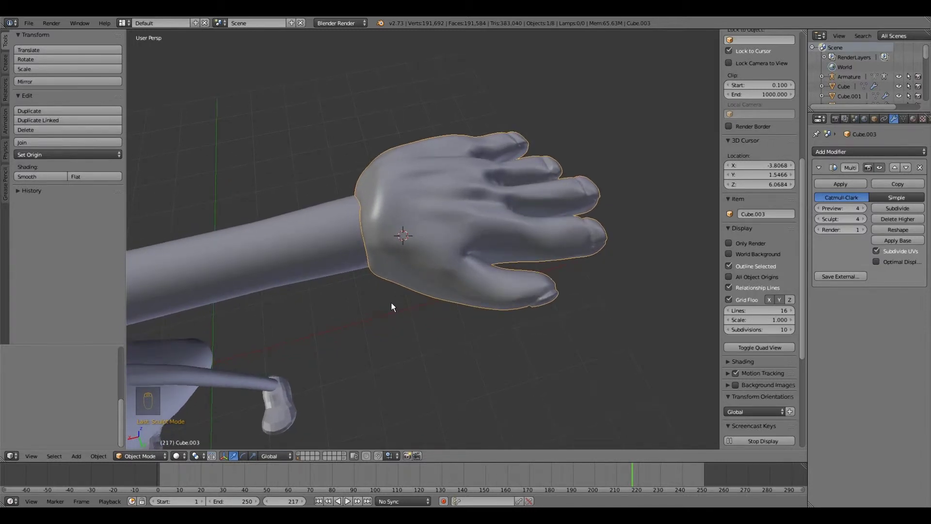
Hide the arm and select the hand, with the open wrist end in view
{"action": "middle_click_drag", "start_coordinate": [398, 296], "coordinate": [344, 293]}
{"action": "right_click", "coordinate": [334, 299]}
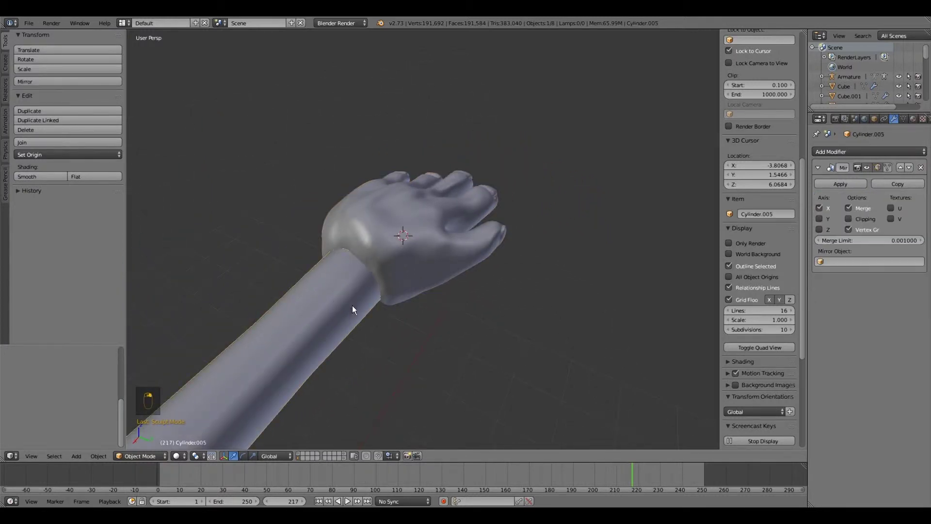
{"action": "key", "text": "h"}
{"action": "right_click", "coordinate": [376, 277]}
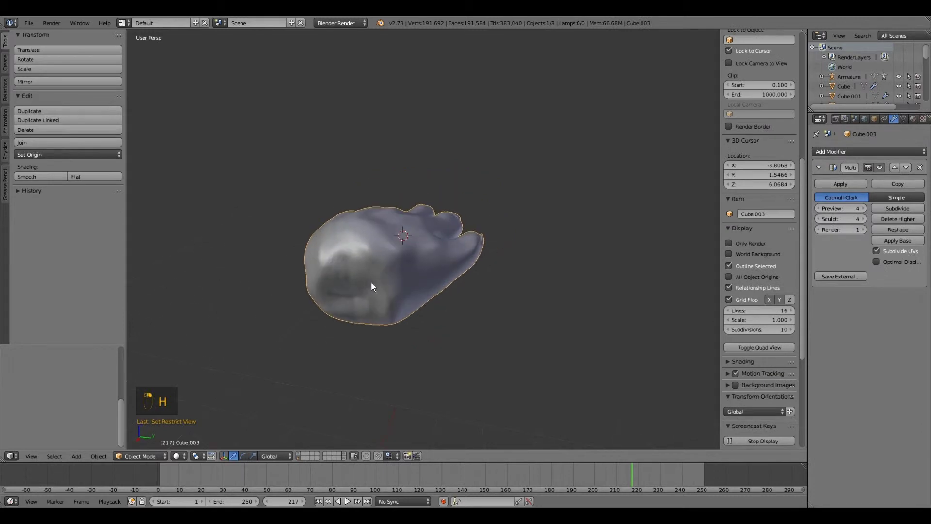
{"action": "middle_click_drag", "start_coordinate": [372, 284], "coordinate": [287, 233]}
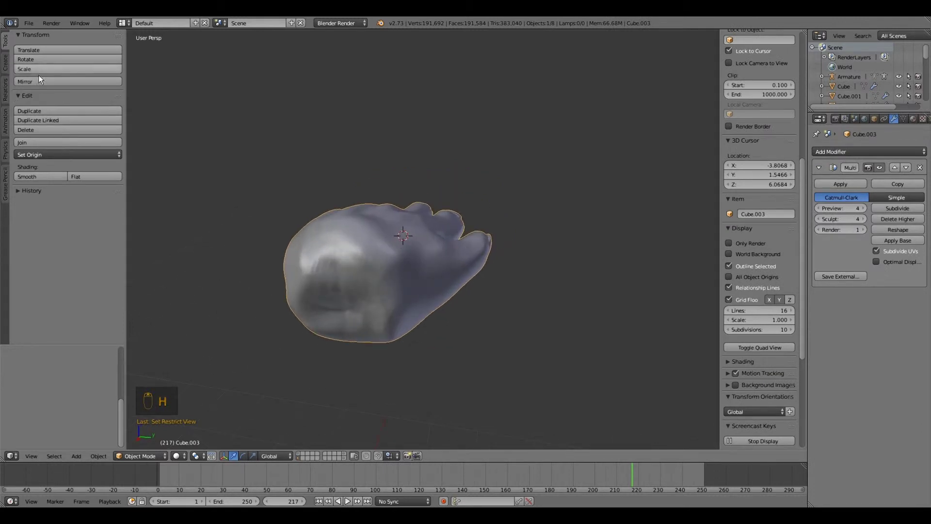
Put the hand into Sculpt Mode and choose the Grab brush with a 109 px radius
{"action": "left_click", "coordinate": [130, 455]}
{"action": "left_click", "coordinate": [149, 424]}
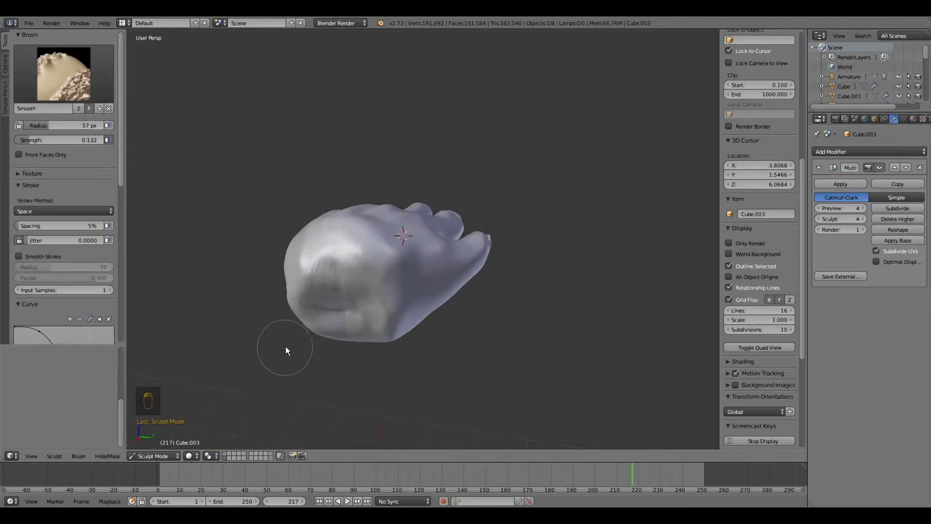
{"action": "left_click", "coordinate": [64, 74]}
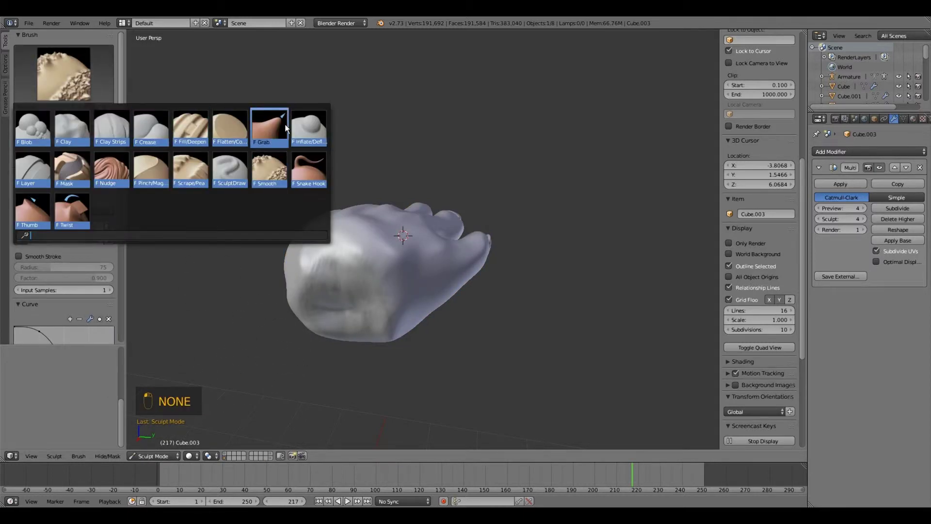
{"action": "left_click", "coordinate": [269, 128]}
{"action": "mouse_move", "coordinate": [319, 225]}
{"action": "middle_mouse_down"}
{"action": "mouse_move", "coordinate": [289, 269]}
{"action": "mouse_move", "coordinate": [343, 290]}
{"action": "mouse_move", "coordinate": [278, 275]}
{"action": "mouse_move", "coordinate": [394, 269]}
{"action": "mouse_move", "coordinate": [424, 280]}
{"action": "mouse_move", "coordinate": [397, 293]}
{"action": "mouse_move", "coordinate": [380, 286]}
{"action": "middle_mouse_up"}
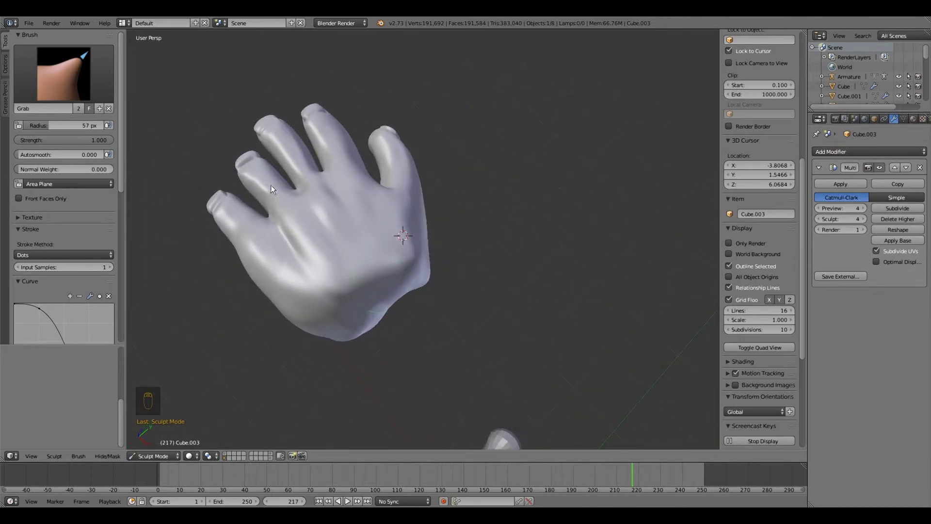
{"action": "middle_click_drag", "start_coordinate": [380, 225], "coordinate": [335, 188]}
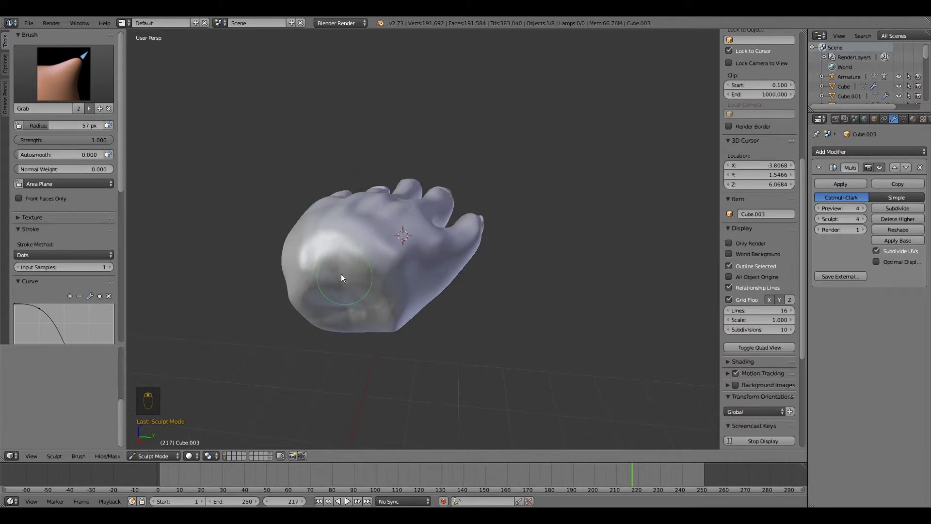
{"action": "middle_click_drag", "start_coordinate": [341, 273], "coordinate": [307, 273]}
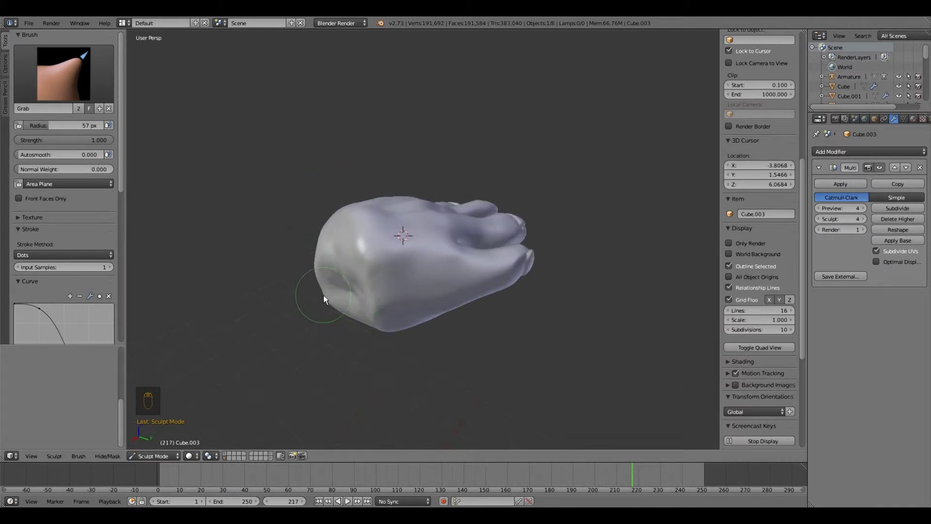
{"action": "key", "text": "f"}
{"action": "left_click", "coordinate": [347, 305]}
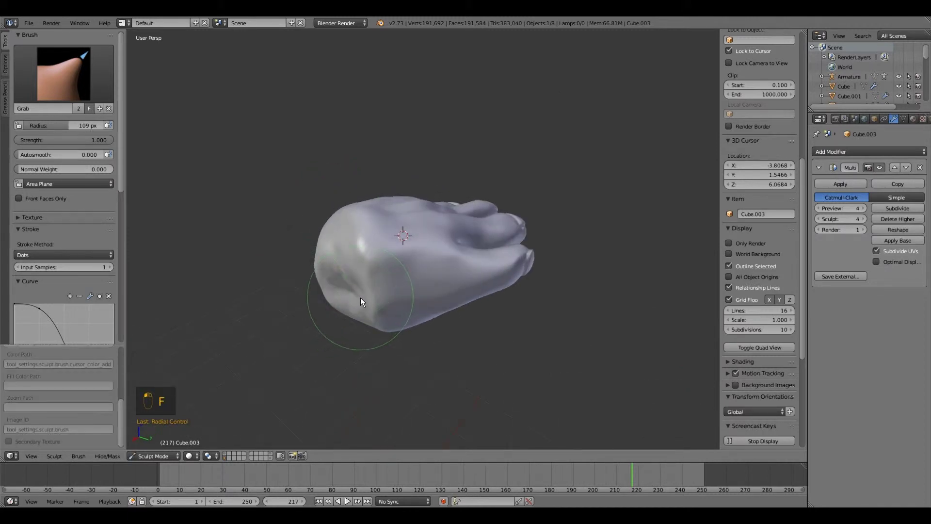
Try pulling the wrist end of the hand into shape with the Grab brush
{"action": "mouse_move", "coordinate": [351, 299]}
{"action": "left_mouse_down"}
{"action": "mouse_move", "coordinate": [362, 270]}
{"action": "mouse_move", "coordinate": [377, 272]}
{"action": "left_mouse_up"}
{"action": "middle_click_drag", "start_coordinate": [378, 272], "coordinate": [469, 267]}
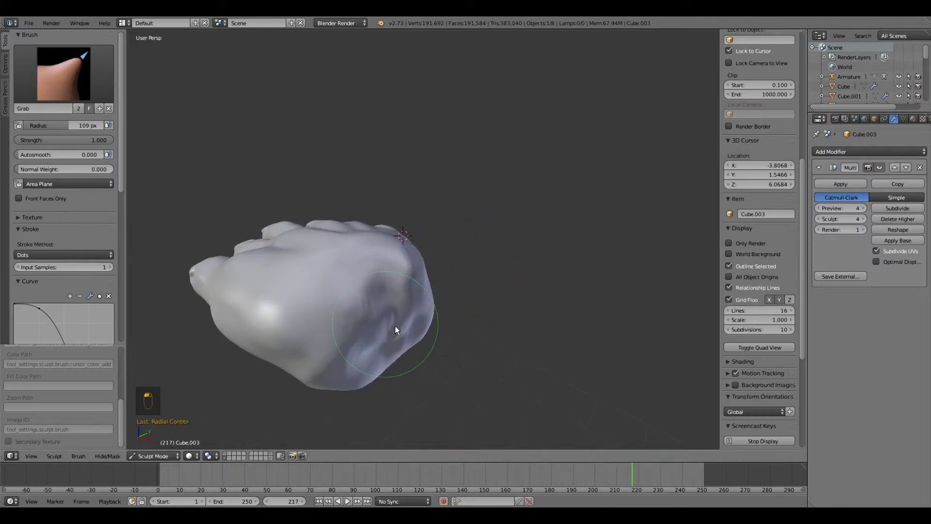
{"action": "mouse_move", "coordinate": [400, 323]}
{"action": "left_mouse_down"}
{"action": "mouse_move", "coordinate": [397, 302]}
{"action": "mouse_move", "coordinate": [427, 290]}
{"action": "left_mouse_up"}
{"action": "mouse_move", "coordinate": [405, 308]}
{"action": "middle_mouse_down"}
{"action": "mouse_move", "coordinate": [406, 296]}
{"action": "mouse_move", "coordinate": [332, 289]}
{"action": "middle_mouse_up"}
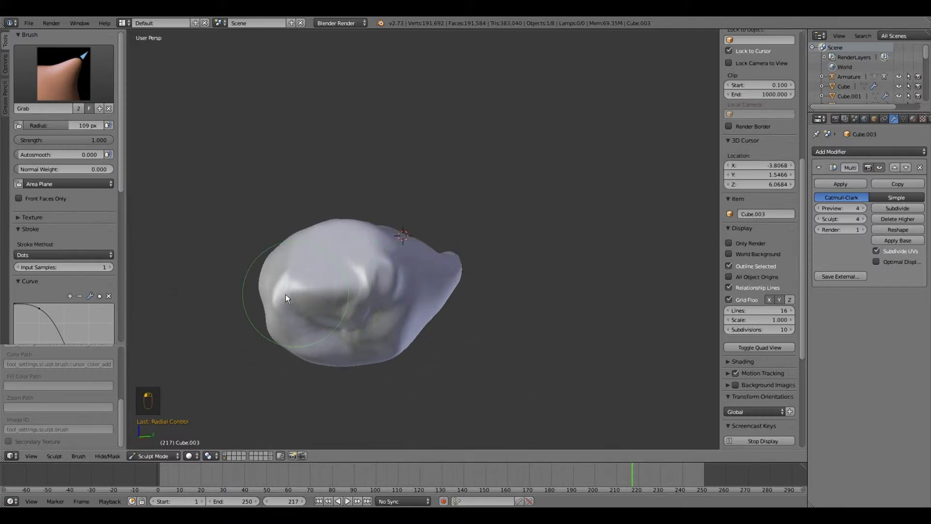
{"action": "mouse_move", "coordinate": [338, 314]}
{"action": "middle_mouse_down"}
{"action": "mouse_move", "coordinate": [287, 275]}
{"action": "mouse_move", "coordinate": [357, 320]}
{"action": "middle_mouse_up"}
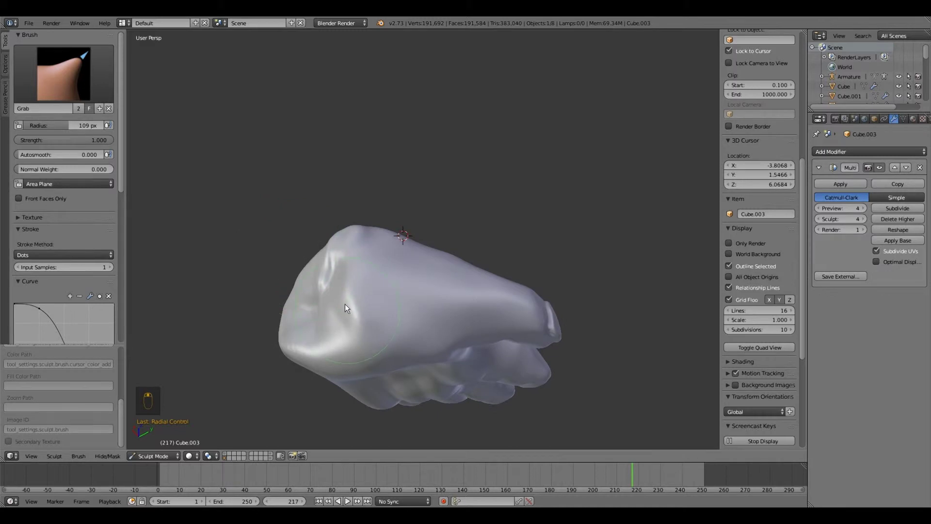
Undo the recent Grab strokes on the wrist end
{"action": "key", "text": "ctrl+z"}
{"action": "key", "text": "ctrl+z"}
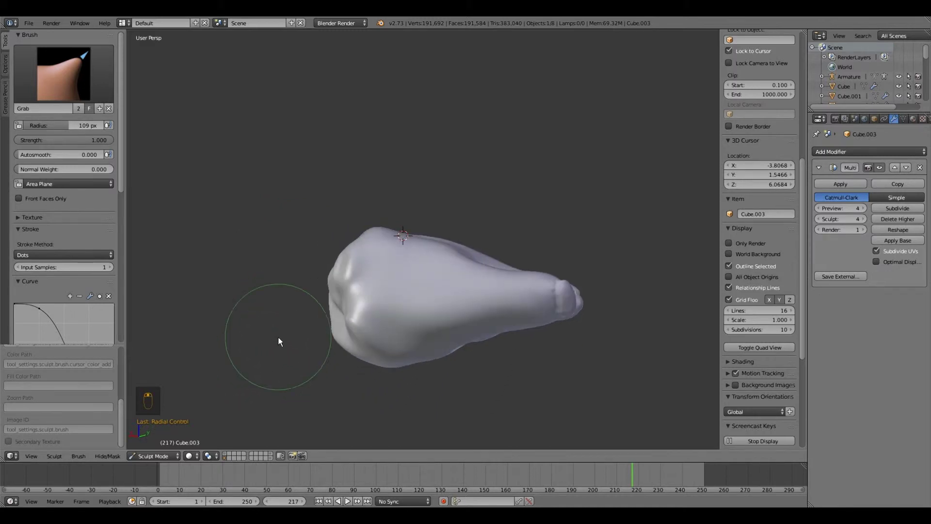
{"action": "key", "text": "ctrl+z"}
{"action": "key", "text": "ctrl+z"}
{"action": "key", "text": "ctrl+z"}
{"action": "key", "text": "ctrl+z"}
{"action": "key", "text": "ctrl+z"}
{"action": "key", "text": "ctrl+z"}
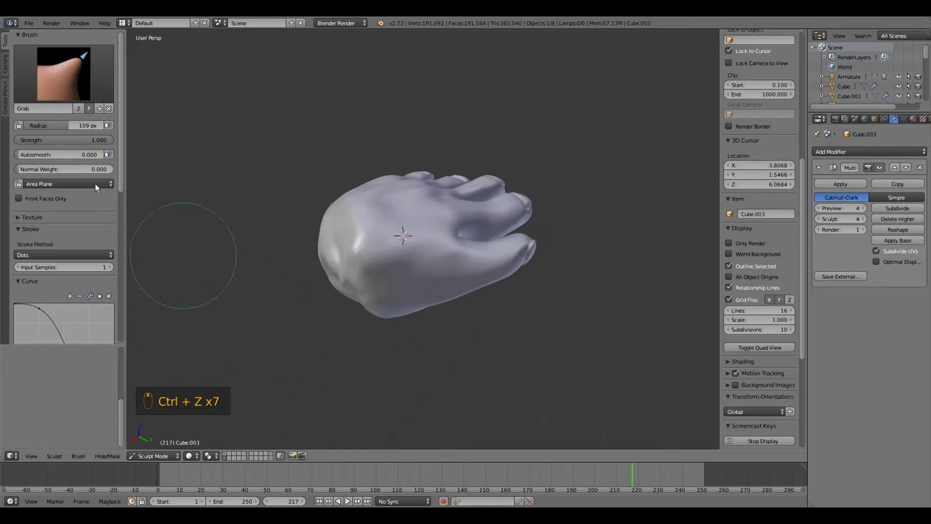
Set the Grab brush to Strength 0.643 and Autosmooth 0.278, and pull the wrist edge outward from the top view
{"action": "mouse_move", "coordinate": [86, 138]}
{"action": "left_mouse_down"}
{"action": "mouse_move", "coordinate": [52, 137]}
{"action": "mouse_move", "coordinate": [68, 154]}
{"action": "left_mouse_up"}
{"action": "middle_click_drag", "start_coordinate": [340, 261], "coordinate": [374, 304]}
{"action": "key", "text": "KP_7"}
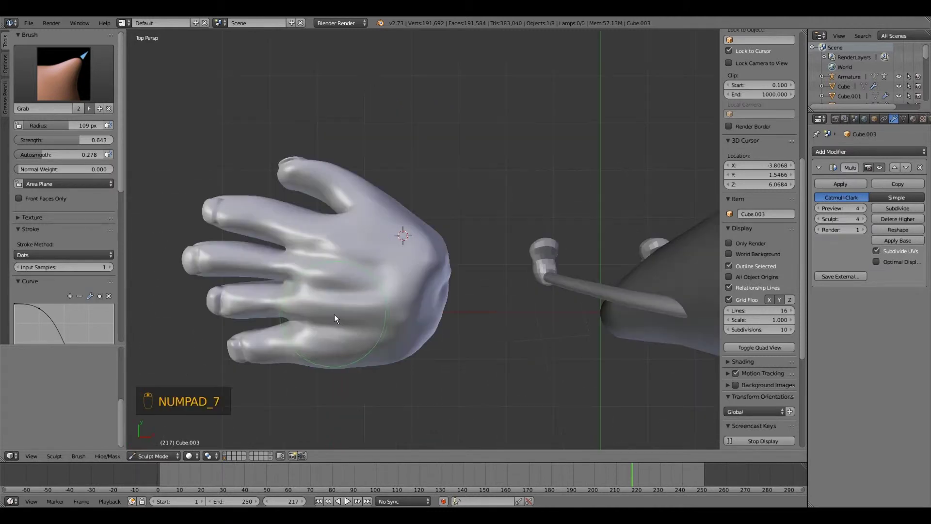
{"action": "mouse_move", "coordinate": [427, 289]}
{"action": "left_mouse_down"}
{"action": "mouse_move", "coordinate": [447, 284]}
{"action": "mouse_move", "coordinate": [447, 255]}
{"action": "left_mouse_up"}
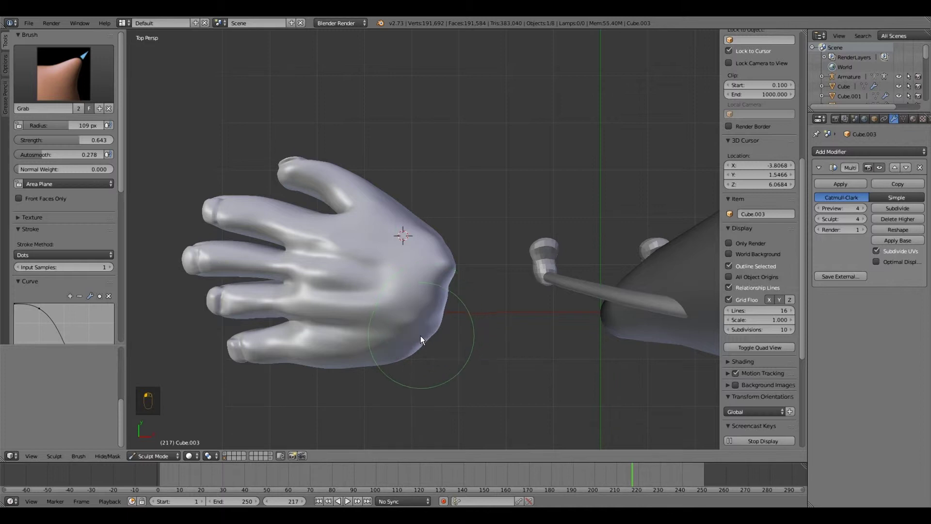
{"action": "left_click_drag", "start_coordinate": [415, 349], "coordinate": [420, 353]}
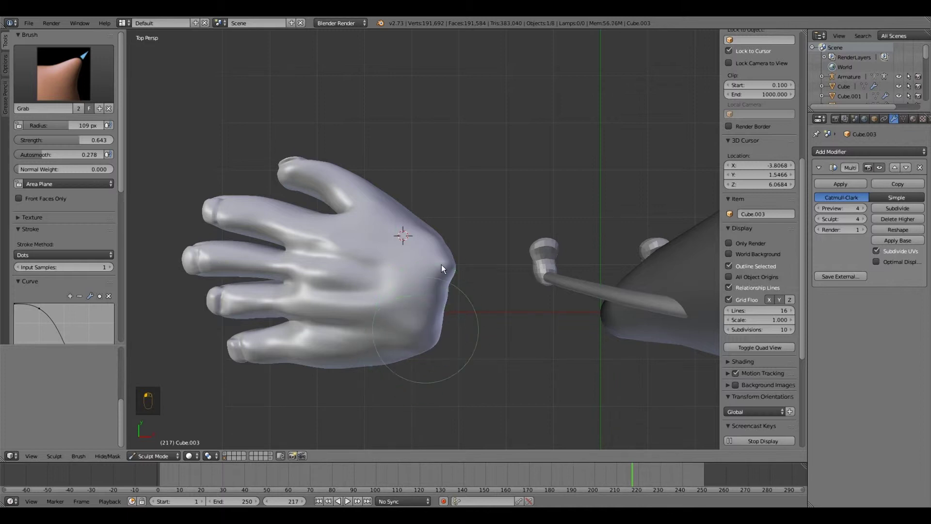
Pull the palm-side edge of the wrist outward with the Grab brush from the bottom view
{"action": "middle_click_drag", "start_coordinate": [443, 286], "coordinate": [357, 181]}
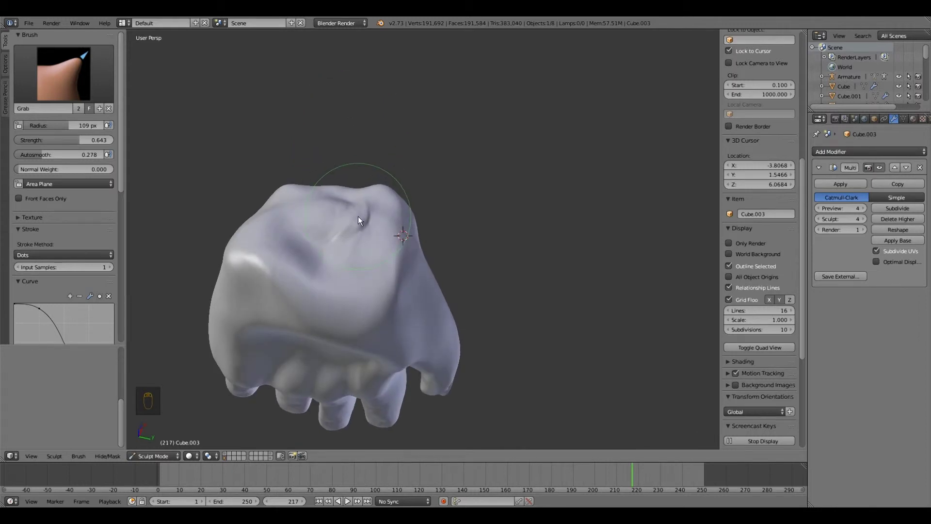
{"action": "key", "text": "ctrl+KP_7"}
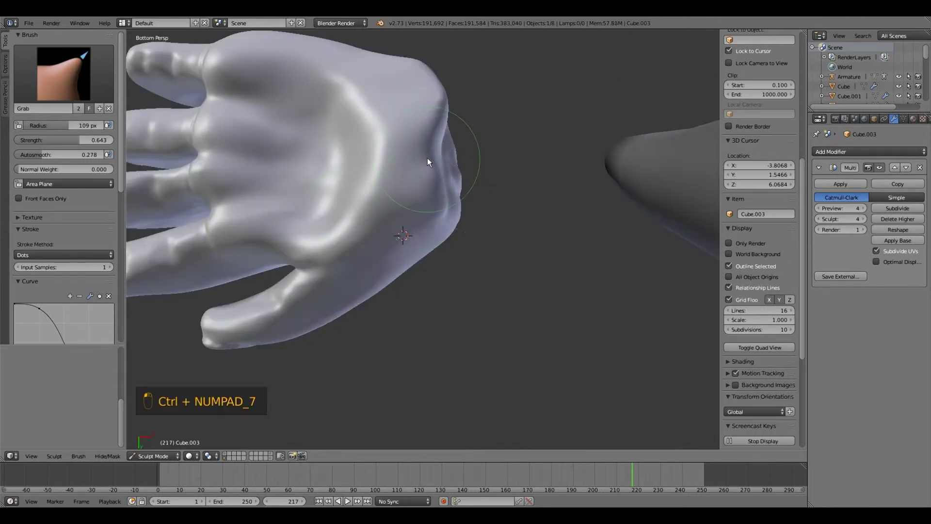
{"action": "left_click_drag", "start_coordinate": [429, 94], "coordinate": [440, 104]}
{"action": "left_click_drag", "start_coordinate": [427, 167], "coordinate": [438, 168]}
{"action": "left_click_drag", "start_coordinate": [442, 216], "coordinate": [440, 237]}
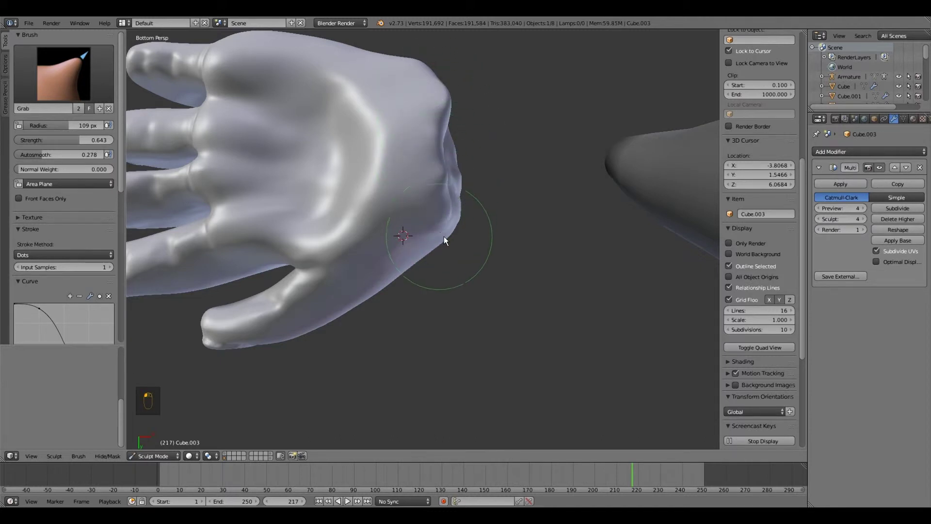
Switch to the Crease brush for sculpting around the wrist
{"action": "mouse_move", "coordinate": [433, 69]}
{"action": "middle_mouse_down"}
{"action": "mouse_move", "coordinate": [343, 261]}
{"action": "mouse_move", "coordinate": [313, 291]}
{"action": "mouse_move", "coordinate": [328, 297]}
{"action": "mouse_move", "coordinate": [263, 275]}
{"action": "mouse_move", "coordinate": [295, 271]}
{"action": "middle_mouse_up"}
{"action": "key", "text": "x"}
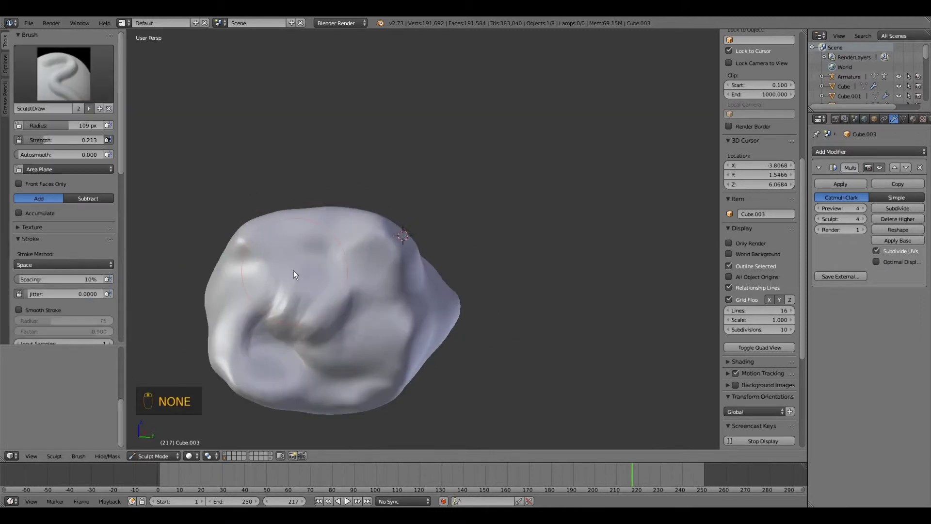
{"action": "mouse_move", "coordinate": [284, 313]}
{"action": "middle_mouse_down"}
{"action": "mouse_move", "coordinate": [291, 348]}
{"action": "mouse_move", "coordinate": [348, 269]}
{"action": "mouse_move", "coordinate": [516, 265]}
{"action": "mouse_move", "coordinate": [419, 264]}
{"action": "mouse_move", "coordinate": [411, 135]}
{"action": "mouse_move", "coordinate": [451, 231]}
{"action": "mouse_move", "coordinate": [462, 318]}
{"action": "mouse_move", "coordinate": [444, 175]}
{"action": "mouse_move", "coordinate": [132, 141]}
{"action": "middle_mouse_up"}
{"action": "left_click", "coordinate": [66, 97]}
{"action": "left_click", "coordinate": [156, 104]}
{"action": "mouse_move", "coordinate": [371, 241]}
{"action": "middle_mouse_down"}
{"action": "mouse_move", "coordinate": [386, 257]}
{"action": "mouse_move", "coordinate": [401, 223]}
{"action": "middle_mouse_up"}
Try carving a crease across the side of the hand near the wrist with a 34 px brush
{"action": "key", "text": "f"}
{"action": "scroll", "coordinate": [432, 291], "scroll_direction": "up", "scroll_amount": 2}
{"action": "scroll", "coordinate": [432, 291], "scroll_direction": "down", "scroll_amount": 2}
{"action": "key", "text": "ctrl+z"}
{"action": "middle_click_drag", "start_coordinate": [425, 273], "coordinate": [397, 257]}
{"action": "left_click_drag", "start_coordinate": [396, 257], "coordinate": [400, 290]}
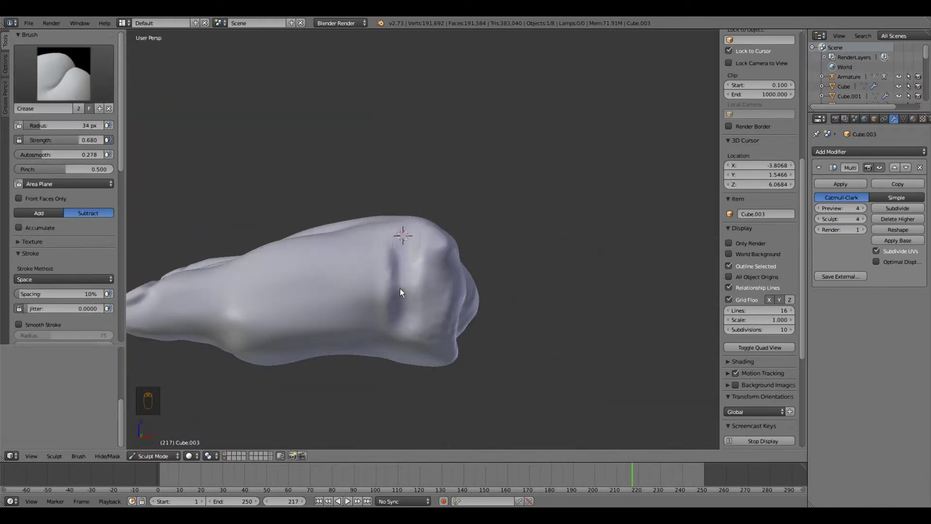
{"action": "key", "text": "ctrl+z"}
Reduce the Crease brush radius to 20 px, set Autosmooth to 0.188 and raise the Pinch value
{"action": "middle_click_drag", "start_coordinate": [400, 290], "coordinate": [415, 357]}
{"action": "scroll", "coordinate": [416, 352], "scroll_direction": "up", "scroll_amount": 2}
{"action": "key", "text": "f"}
{"action": "left_click", "coordinate": [407, 311]}
{"action": "left_click_drag", "start_coordinate": [60, 155], "coordinate": [53, 155]}
{"action": "left_click_drag", "start_coordinate": [59, 168], "coordinate": [77, 169]}
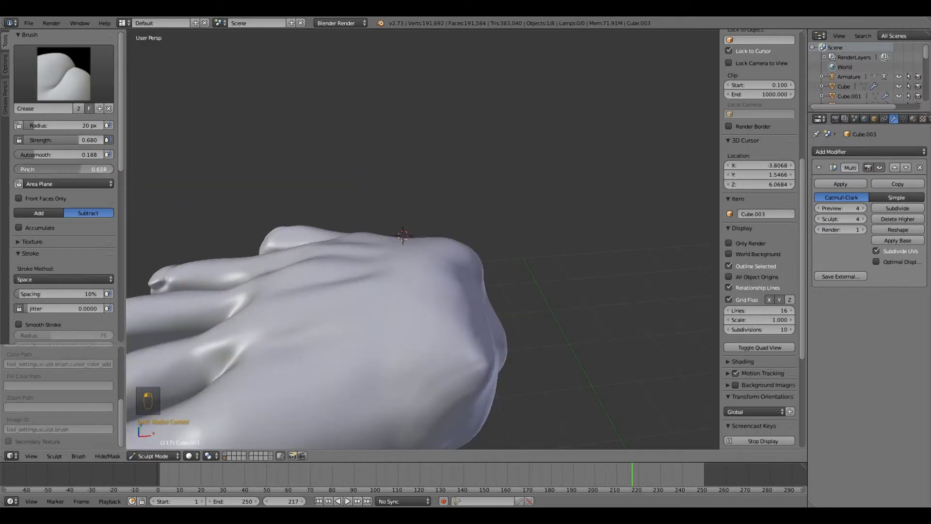
Carve a crease around the hand just before the wrist end to mark off a cuff
{"action": "middle_click_drag", "start_coordinate": [427, 296], "coordinate": [436, 272]}
{"action": "scroll", "coordinate": [439, 276], "scroll_direction": "up", "scroll_amount": 2}
{"action": "left_click_drag", "start_coordinate": [441, 272], "coordinate": [443, 334]}
{"action": "scroll", "coordinate": [444, 299], "scroll_direction": "down", "scroll_amount": 2}
{"action": "middle_click_drag", "start_coordinate": [443, 299], "coordinate": [414, 307]}
{"action": "scroll", "coordinate": [414, 307], "scroll_direction": "down", "scroll_amount": 3}
{"action": "mouse_move", "coordinate": [404, 255]}
{"action": "middle_mouse_down"}
{"action": "mouse_move", "coordinate": [402, 263]}
{"action": "mouse_move", "coordinate": [402, 204]}
{"action": "mouse_move", "coordinate": [420, 211]}
{"action": "mouse_move", "coordinate": [415, 148]}
{"action": "mouse_move", "coordinate": [425, 263]}
{"action": "middle_mouse_up"}
Choose the Smooth brush, adjust its radius and soften the wrist crease
{"action": "left_click", "coordinate": [65, 75]}
{"action": "left_click", "coordinate": [270, 169]}
{"action": "key", "text": "f"}
{"action": "left_click", "coordinate": [424, 229]}
{"action": "mouse_move", "coordinate": [424, 229]}
{"action": "middle_mouse_down"}
{"action": "mouse_move", "coordinate": [459, 336]}
{"action": "mouse_move", "coordinate": [418, 225]}
{"action": "mouse_move", "coordinate": [451, 186]}
{"action": "mouse_move", "coordinate": [426, 206]}
{"action": "mouse_move", "coordinate": [389, 316]}
{"action": "middle_mouse_up"}
Inflate the cuff around the wrist using the Inflate/Deflate brush at a 64 px radius, undoing the last stroke
{"action": "left_click", "coordinate": [66, 75]}
{"action": "left_click", "coordinate": [308, 129]}
{"action": "mouse_move", "coordinate": [206, 234]}
{"action": "middle_mouse_down"}
{"action": "mouse_move", "coordinate": [152, 210]}
{"action": "mouse_move", "coordinate": [283, 339]}
{"action": "mouse_move", "coordinate": [389, 312]}
{"action": "mouse_move", "coordinate": [420, 323]}
{"action": "mouse_move", "coordinate": [384, 293]}
{"action": "middle_mouse_up"}
{"action": "key", "text": "f"}
{"action": "left_click", "coordinate": [153, 213]}
{"action": "left_click_drag", "start_coordinate": [384, 293], "coordinate": [368, 287]}
{"action": "middle_click_drag", "start_coordinate": [368, 290], "coordinate": [351, 249]}
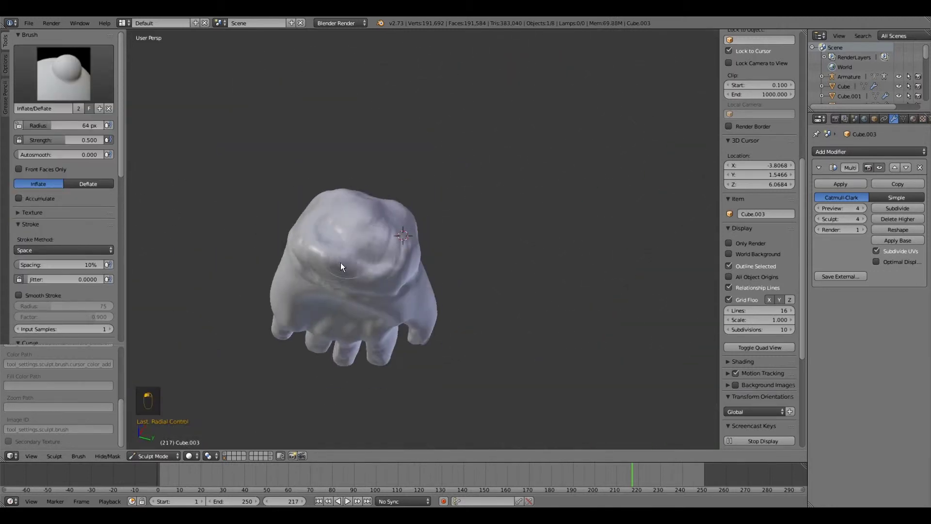
{"action": "key", "text": "ctrl+z"}
Smooth the wrist end with the Smooth brush at a 92 px radius
{"action": "key", "text": "s"}
{"action": "key", "text": "f"}
{"action": "left_click", "coordinate": [243, 265]}
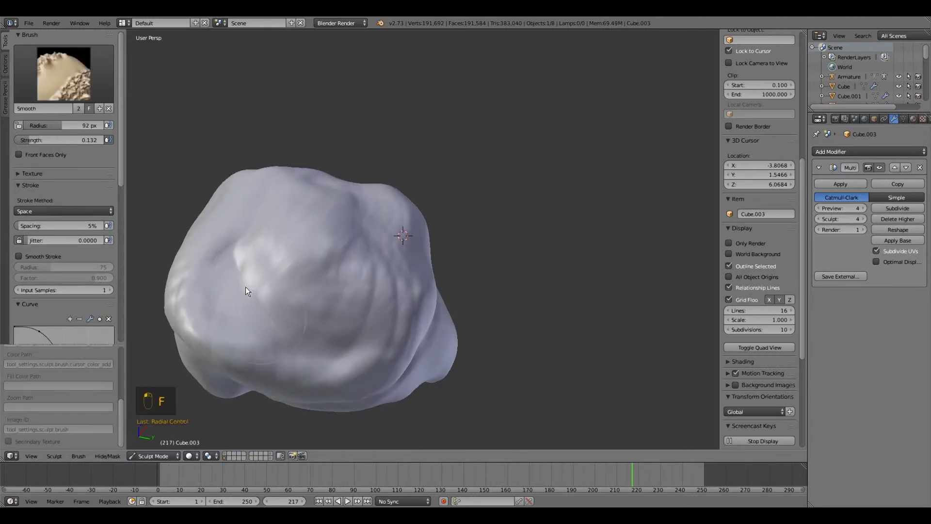
{"action": "mouse_move", "coordinate": [371, 290]}
{"action": "middle_mouse_down"}
{"action": "mouse_move", "coordinate": [376, 206]}
{"action": "mouse_move", "coordinate": [350, 218]}
{"action": "mouse_move", "coordinate": [382, 299]}
{"action": "middle_mouse_up"}
Inflate the cuff's rim further with the Inflate/Deflate brush at 92 px, and smooth the result
{"action": "left_click", "coordinate": [66, 75]}
{"action": "left_click", "coordinate": [309, 129]}
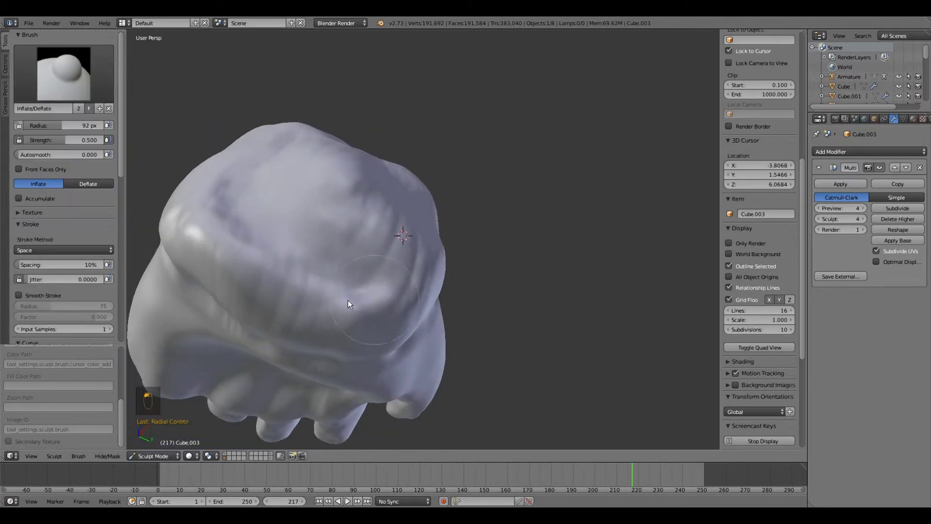
{"action": "left_click_drag", "start_coordinate": [382, 298], "coordinate": [361, 287]}
{"action": "mouse_move", "coordinate": [361, 287]}
{"action": "middle_mouse_down"}
{"action": "mouse_move", "coordinate": [394, 156]}
{"action": "mouse_move", "coordinate": [334, 141]}
{"action": "middle_mouse_up"}
{"action": "left_click_drag", "start_coordinate": [296, 218], "coordinate": [227, 288]}
{"action": "mouse_move", "coordinate": [227, 287]}
{"action": "middle_mouse_down"}
{"action": "mouse_move", "coordinate": [445, 333]}
{"action": "mouse_move", "coordinate": [461, 202]}
{"action": "mouse_move", "coordinate": [436, 104]}
{"action": "mouse_move", "coordinate": [545, 337]}
{"action": "mouse_move", "coordinate": [480, 257]}
{"action": "mouse_move", "coordinate": [482, 226]}
{"action": "middle_mouse_up"}
{"action": "key", "text": "s"}
{"action": "middle_click_drag", "start_coordinate": [403, 137], "coordinate": [427, 326]}
Return the hand to Object Mode and unhide the arm
{"action": "left_click", "coordinate": [153, 456]}
{"action": "left_click", "coordinate": [151, 444]}
{"action": "key", "text": "alt+h"}
{"action": "mouse_move", "coordinate": [203, 383]}
{"action": "middle_mouse_down"}
{"action": "mouse_move", "coordinate": [526, 296]}
{"action": "mouse_move", "coordinate": [388, 310]}
{"action": "middle_mouse_up"}
Resume Sculpt Mode on the hand and adjust the cuff around the arm with an enlarged Grab brush
{"action": "left_click", "coordinate": [143, 456]}
{"action": "left_click", "coordinate": [152, 401]}
{"action": "key", "text": "f"}
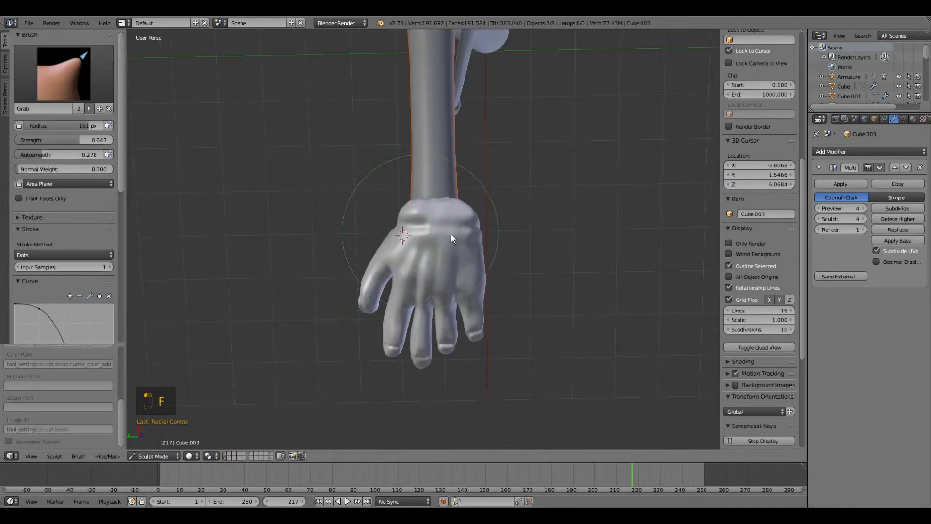
{"action": "left_click", "coordinate": [468, 231]}
{"action": "mouse_move", "coordinate": [468, 231]}
{"action": "middle_mouse_down"}
{"action": "mouse_move", "coordinate": [493, 299]}
{"action": "mouse_move", "coordinate": [418, 234]}
{"action": "mouse_move", "coordinate": [435, 327]}
{"action": "mouse_move", "coordinate": [434, 302]}
{"action": "mouse_move", "coordinate": [333, 331]}
{"action": "mouse_move", "coordinate": [284, 307]}
{"action": "middle_mouse_up"}
Smooth the cuff and the side of the hand with the Smooth brush at a 65 px radius
{"action": "left_click", "coordinate": [64, 74]}
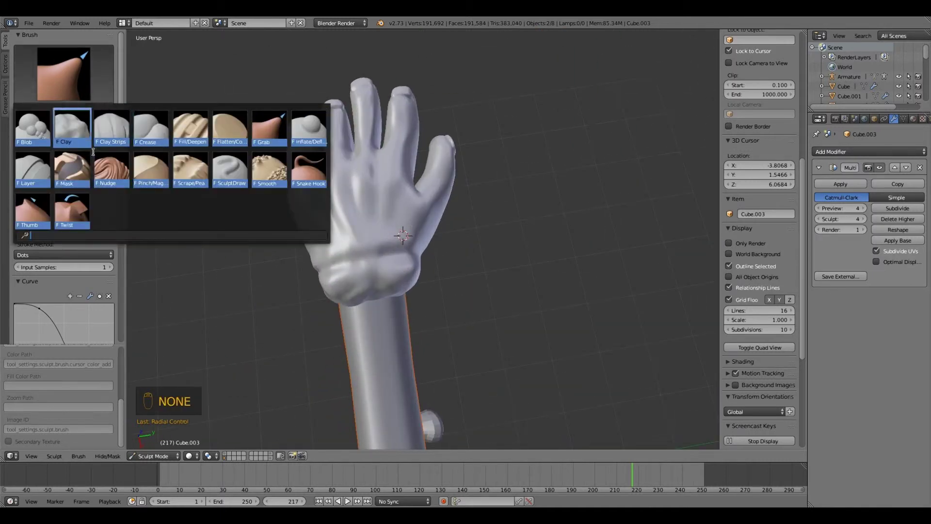
{"action": "left_click", "coordinate": [269, 169]}
{"action": "mouse_move", "coordinate": [243, 314]}
{"action": "middle_mouse_down"}
{"action": "mouse_move", "coordinate": [429, 248]}
{"action": "mouse_move", "coordinate": [432, 257]}
{"action": "mouse_move", "coordinate": [419, 186]}
{"action": "middle_mouse_up"}
{"action": "middle_click_drag", "start_coordinate": [435, 249], "coordinate": [438, 284]}
{"action": "scroll", "coordinate": [424, 283], "scroll_direction": "up", "scroll_amount": 2}
{"action": "scroll", "coordinate": [438, 284], "scroll_direction": "up", "scroll_amount": 2}
{"action": "scroll", "coordinate": [467, 302], "scroll_direction": "down", "scroll_amount": 2}
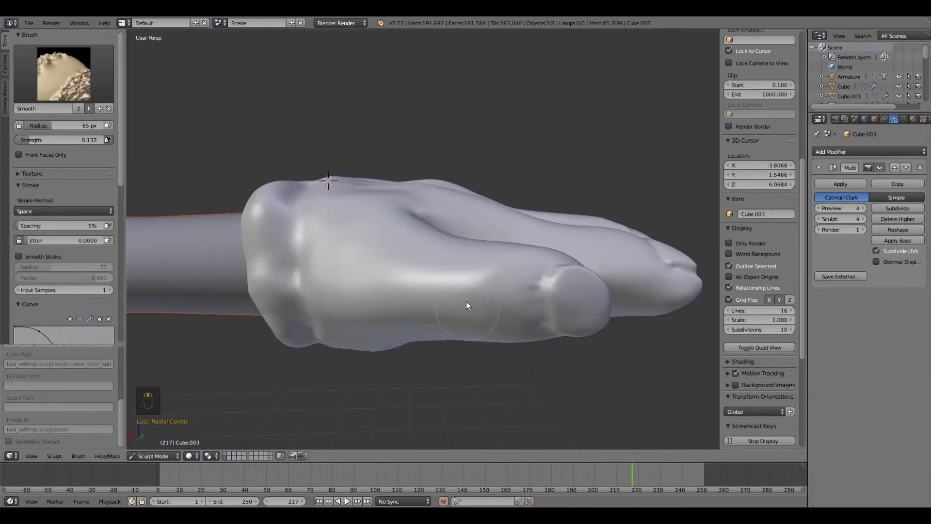
Reduce the Smooth brush radius to 38 px and soften the thumb and fingers around the nails
{"action": "key", "text": "f"}
{"action": "left_click", "coordinate": [451, 302]}
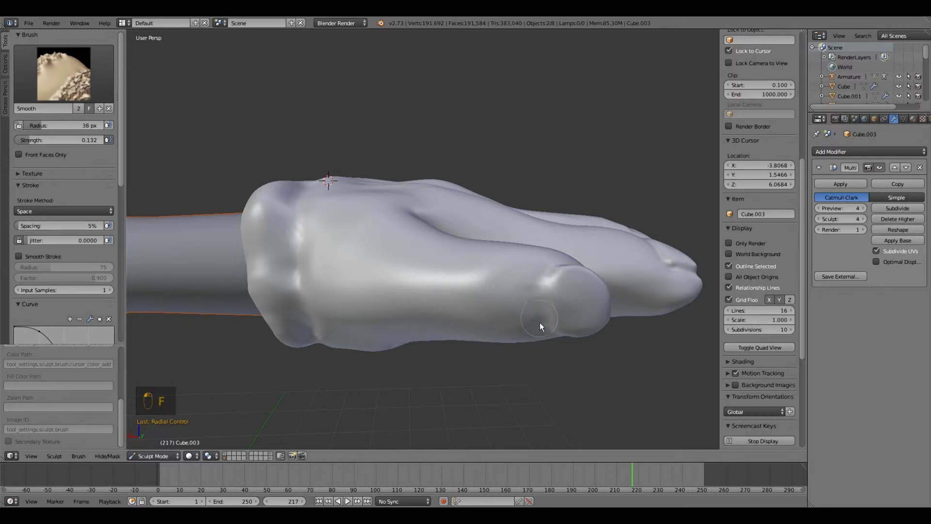
{"action": "middle_click_drag", "start_coordinate": [542, 318], "coordinate": [254, 217]}
{"action": "scroll", "coordinate": [391, 346], "scroll_direction": "up", "scroll_amount": 4}
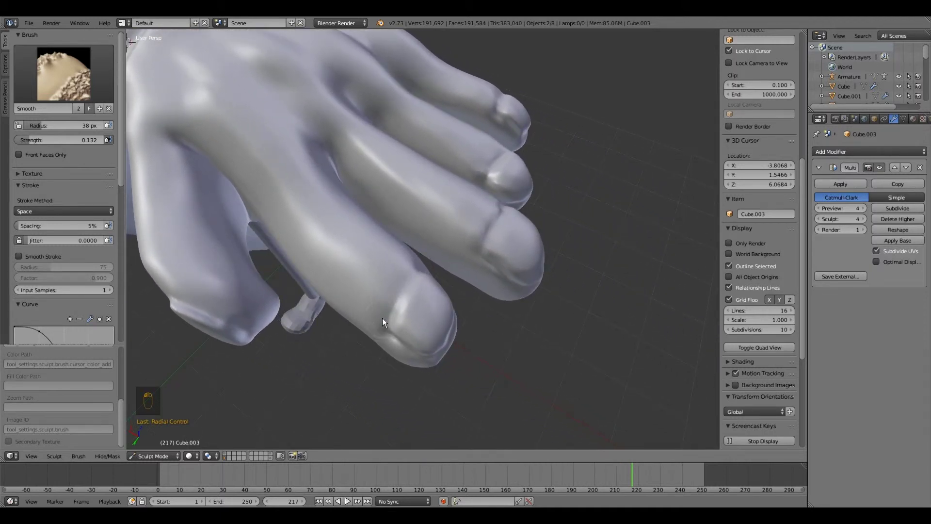
{"action": "middle_click_drag", "start_coordinate": [408, 274], "coordinate": [429, 225]}
{"action": "middle_click_drag", "start_coordinate": [305, 229], "coordinate": [367, 334]}
Save the file
{"action": "left_click", "coordinate": [28, 22]}
{"action": "left_click", "coordinate": [48, 100]}
Subdivide the hand's Multiresolution modifier to level 5 and set its Preview level to 0
{"action": "left_click", "coordinate": [897, 208]}
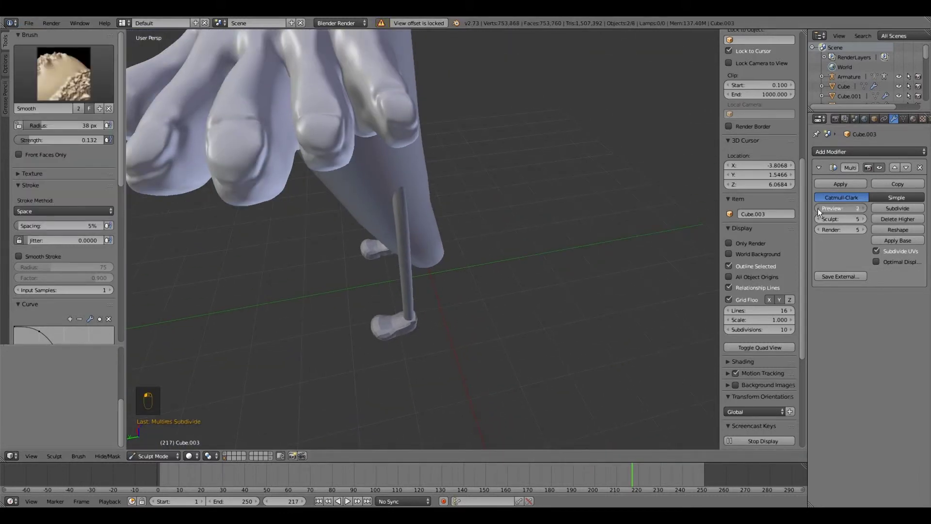
{"action": "middle_click_drag", "start_coordinate": [396, 289], "coordinate": [377, 252]}
{"action": "scroll", "coordinate": [376, 237], "scroll_direction": "up", "scroll_amount": 3}
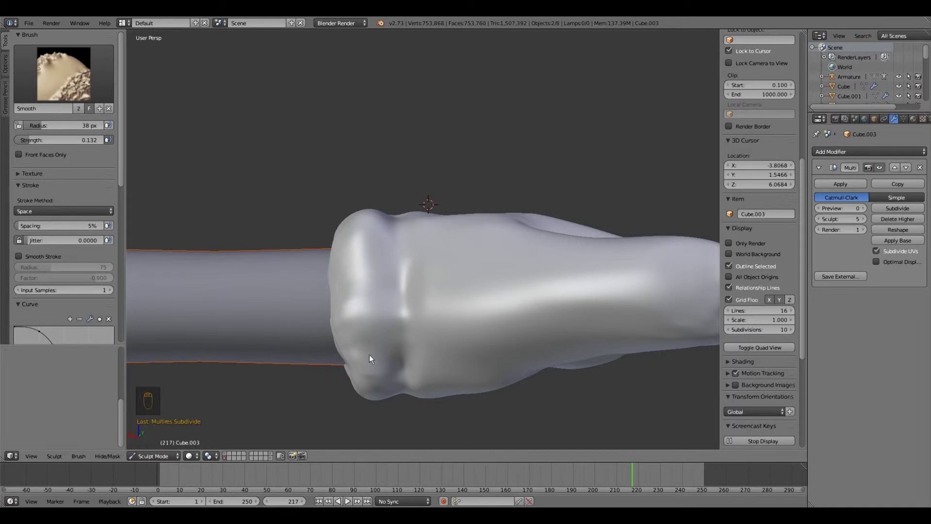
Set the Smooth brush radius to 50 px and smooth the folds of the glove cuff around the wrist
{"action": "middle_click_drag", "start_coordinate": [365, 360], "coordinate": [388, 257]}
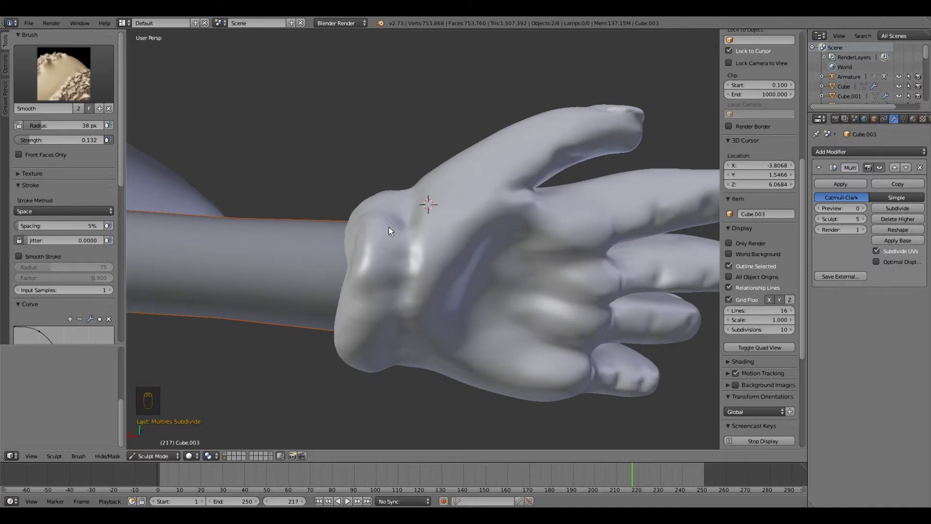
{"action": "middle_click_drag", "start_coordinate": [382, 318], "coordinate": [380, 275]}
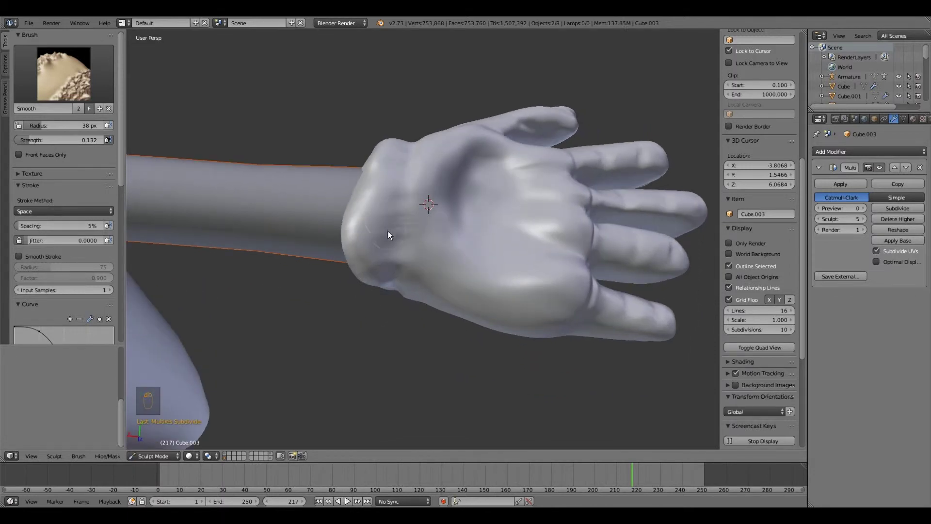
{"action": "key", "text": "f"}
{"action": "left_click", "coordinate": [342, 227]}
{"action": "scroll", "coordinate": [343, 228], "scroll_direction": "up", "scroll_amount": 1}
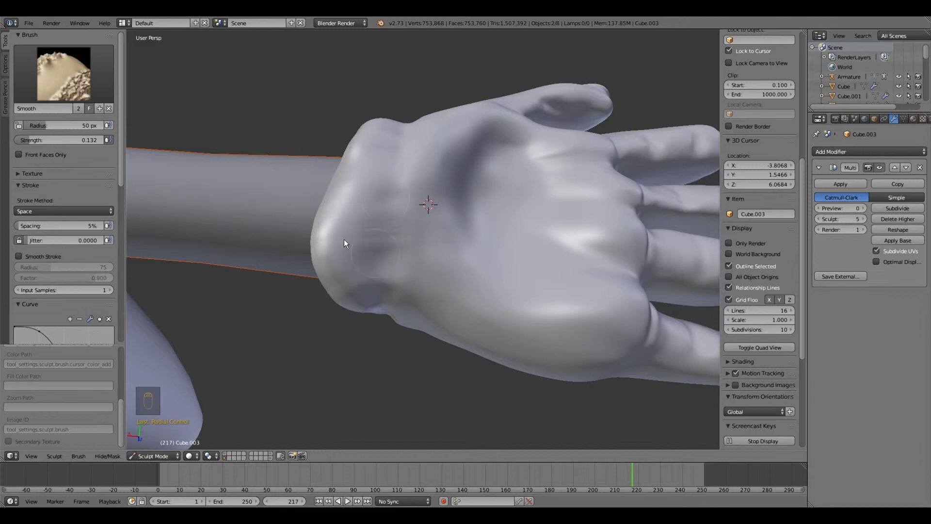
{"action": "scroll", "coordinate": [358, 292], "scroll_direction": "down", "scroll_amount": 4}
{"action": "middle_click_drag", "start_coordinate": [370, 249], "coordinate": [371, 237]}
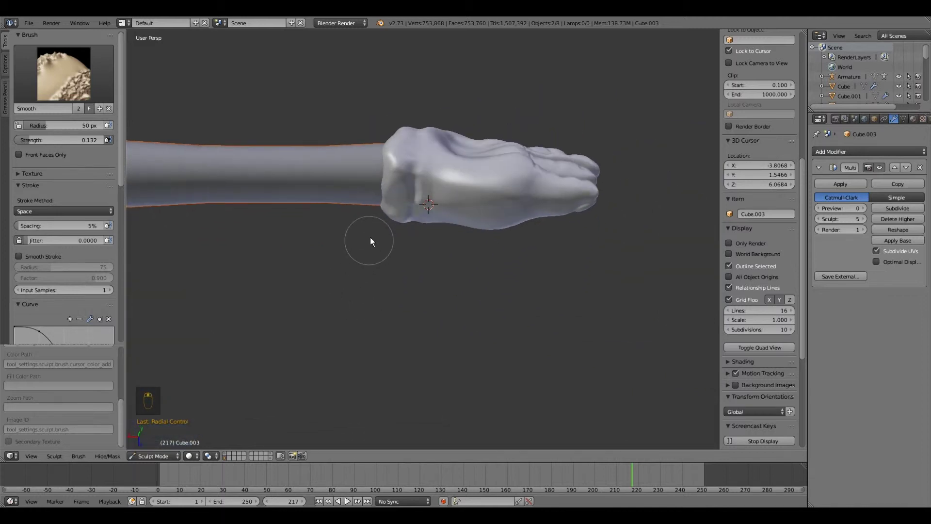
{"action": "scroll", "coordinate": [391, 155], "scroll_direction": "up", "scroll_amount": 2}
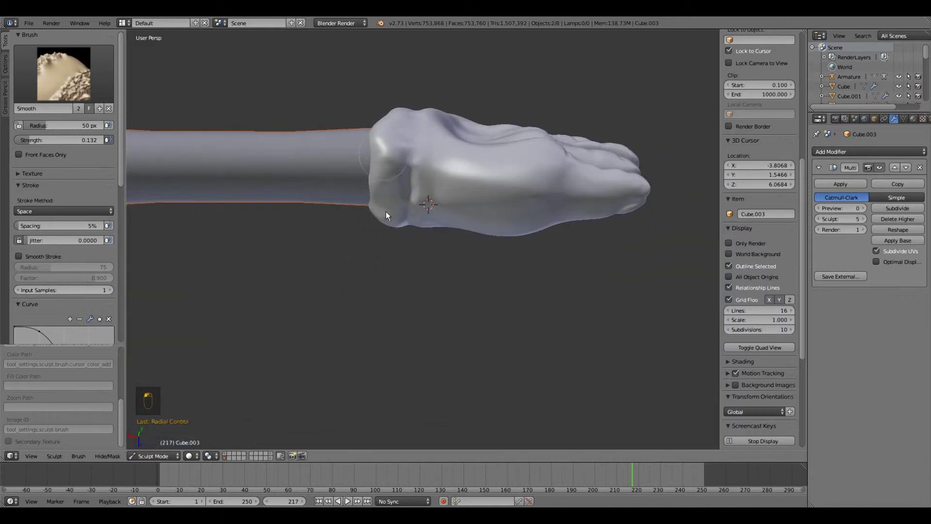
{"action": "middle_click_drag", "start_coordinate": [380, 208], "coordinate": [378, 169]}
Raise the Smooth brush strength to 0.467 and soften the cuff and the base of the palm
{"action": "left_click_drag", "start_coordinate": [53, 140], "coordinate": [83, 139]}
{"action": "middle_click_drag", "start_coordinate": [412, 117], "coordinate": [356, 216], "text": "shift"}
{"action": "scroll", "coordinate": [357, 216], "scroll_direction": "up", "scroll_amount": 2}
{"action": "mouse_move", "coordinate": [357, 216]}
{"action": "middle_mouse_down"}
{"action": "mouse_move", "coordinate": [327, 218]}
{"action": "mouse_move", "coordinate": [290, 191]}
{"action": "mouse_move", "coordinate": [353, 229]}
{"action": "mouse_move", "coordinate": [321, 204]}
{"action": "mouse_move", "coordinate": [299, 217]}
{"action": "mouse_move", "coordinate": [328, 339]}
{"action": "mouse_move", "coordinate": [316, 330]}
{"action": "mouse_move", "coordinate": [307, 255]}
{"action": "mouse_move", "coordinate": [344, 190]}
{"action": "middle_mouse_up"}
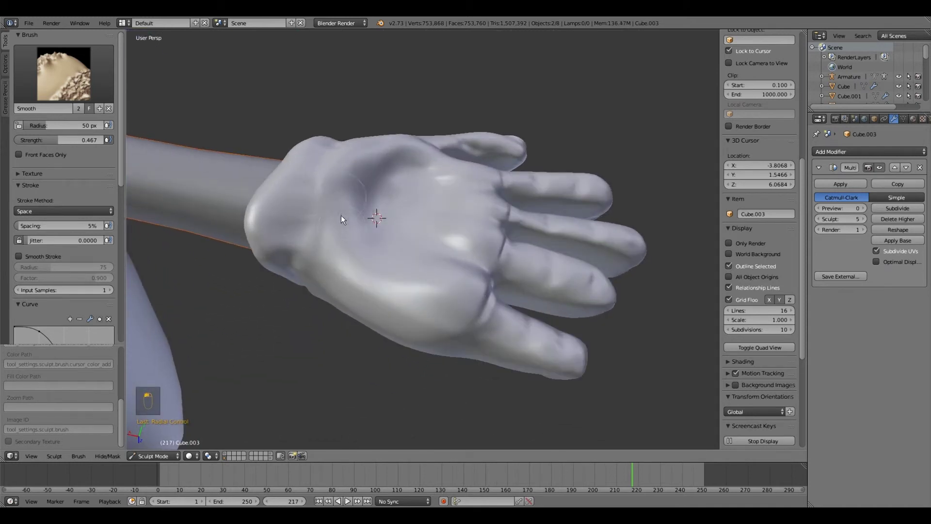
{"action": "middle_click_drag", "start_coordinate": [354, 229], "coordinate": [348, 276]}
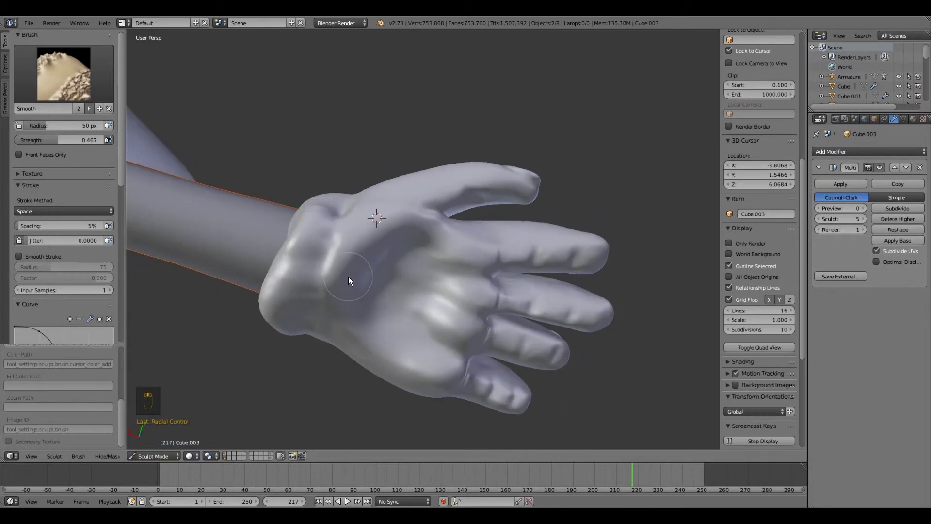
Smooth the palm side of the fingers and the creases at their bases with the Smooth brush
{"action": "mouse_move", "coordinate": [386, 314]}
{"action": "middle_mouse_down"}
{"action": "mouse_move", "coordinate": [382, 251]}
{"action": "mouse_move", "coordinate": [395, 276]}
{"action": "mouse_move", "coordinate": [388, 258]}
{"action": "mouse_move", "coordinate": [322, 270]}
{"action": "middle_mouse_up"}
{"action": "scroll", "coordinate": [488, 366], "scroll_direction": "up", "scroll_amount": 3}
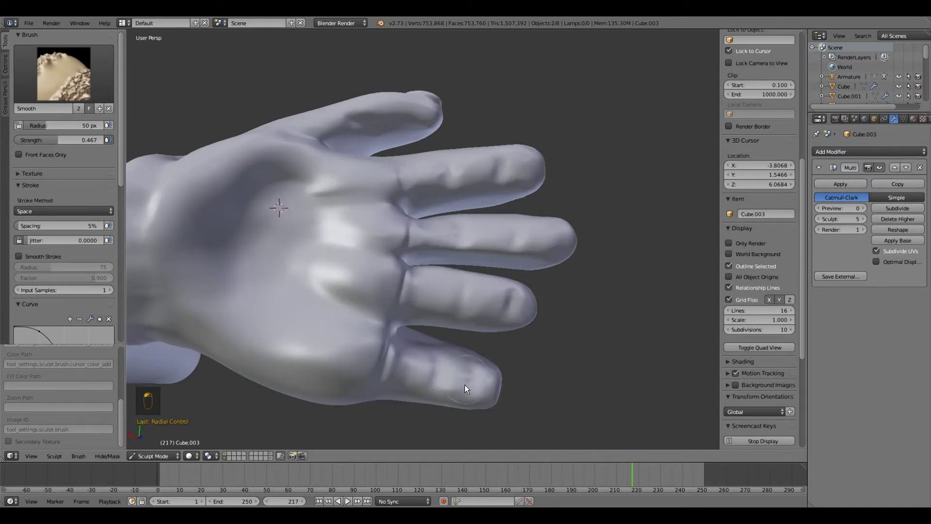
{"action": "middle_click_drag", "start_coordinate": [408, 352], "coordinate": [342, 287]}
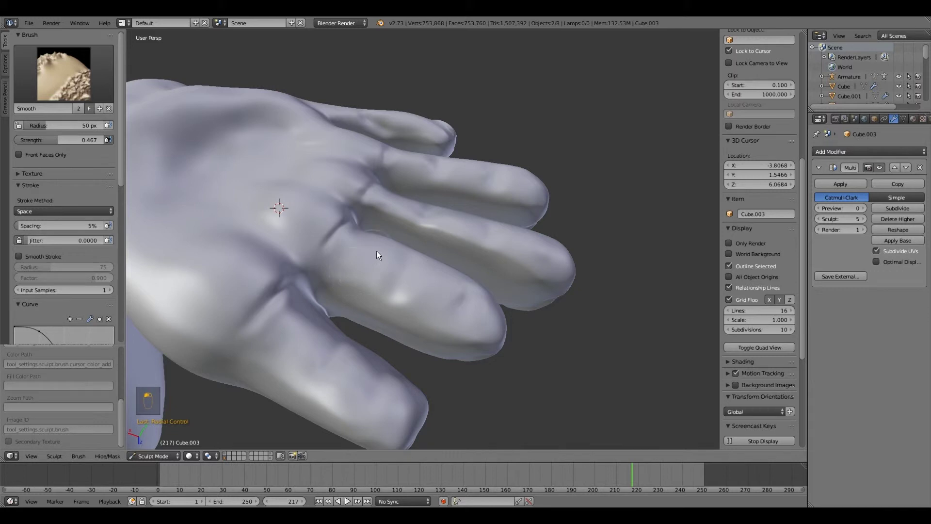
{"action": "middle_click_drag", "start_coordinate": [392, 208], "coordinate": [404, 242]}
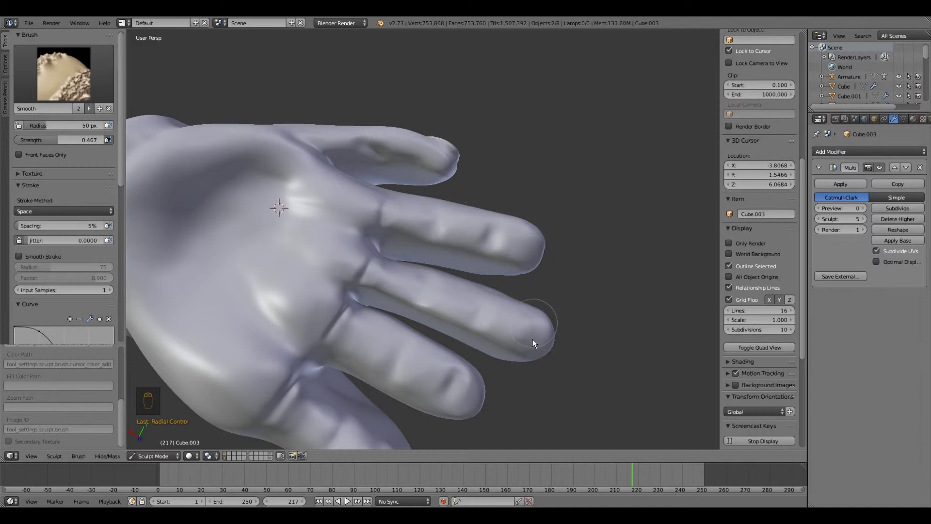
{"action": "middle_click_drag", "start_coordinate": [488, 345], "coordinate": [487, 311], "text": "shift"}
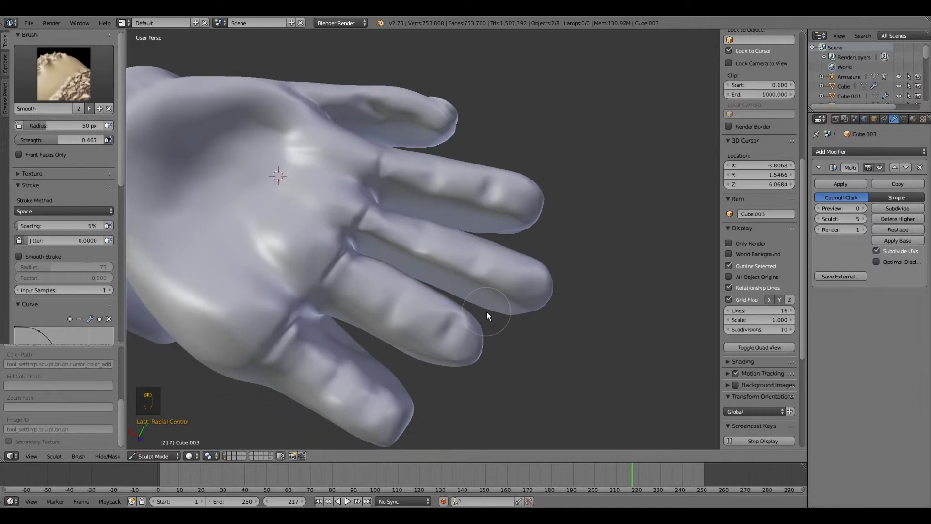
{"action": "middle_click_drag", "start_coordinate": [438, 377], "coordinate": [437, 334], "text": "shift"}
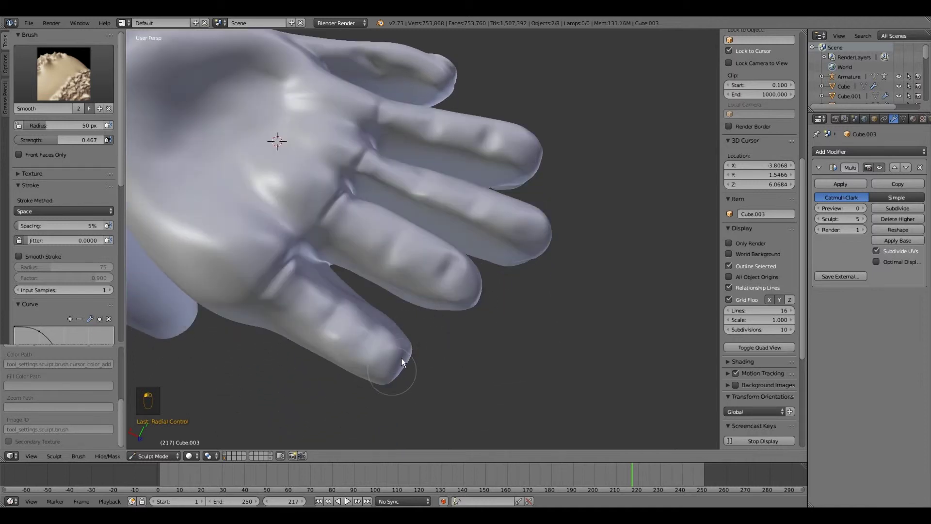
Examine the back of the hand, the fingernails and the cuff from several angles
{"action": "key", "text": "x"}
{"action": "middle_click_drag", "start_coordinate": [397, 367], "coordinate": [364, 333], "text": "shift"}
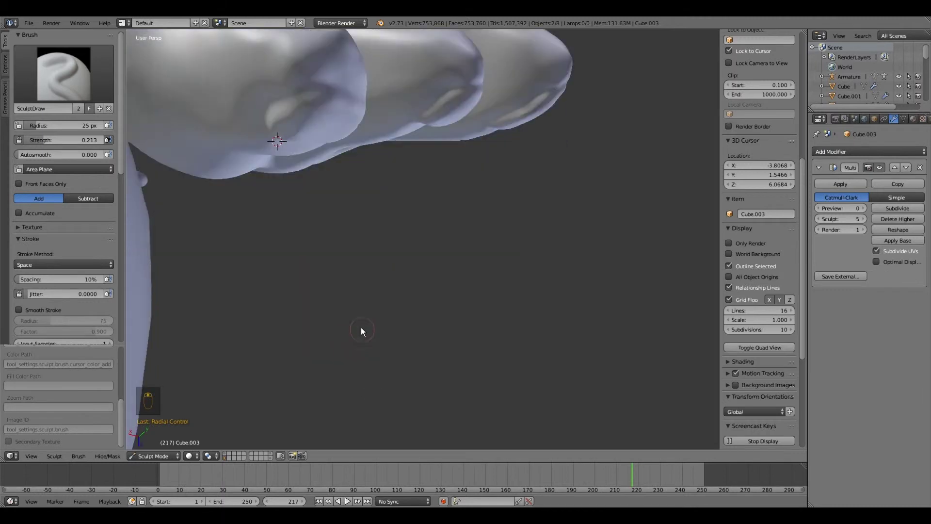
{"action": "key", "text": "KP_7"}
{"action": "middle_click_drag", "start_coordinate": [345, 283], "coordinate": [461, 324]}
{"action": "scroll", "coordinate": [471, 370], "scroll_direction": "up", "scroll_amount": 3}
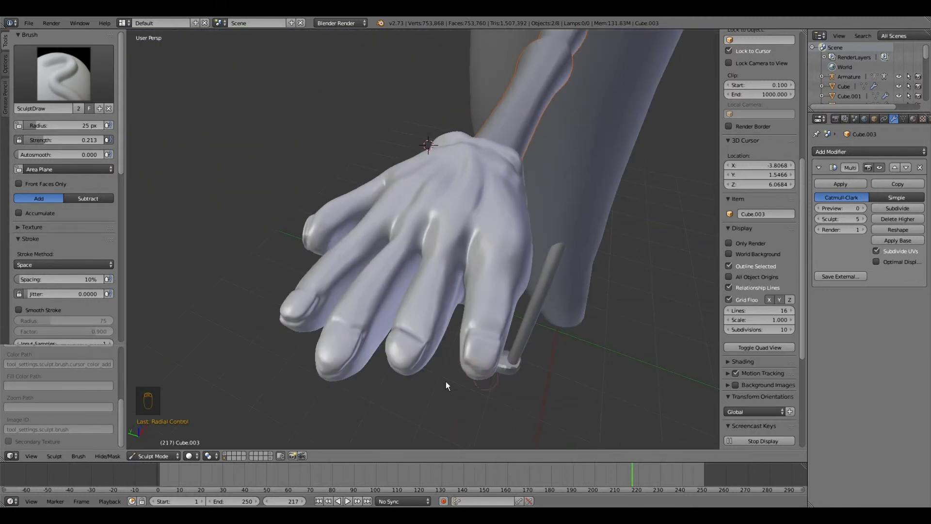
{"action": "middle_click_drag", "start_coordinate": [486, 378], "coordinate": [417, 284]}
{"action": "mouse_move", "coordinate": [419, 232]}
{"action": "middle_mouse_down"}
{"action": "mouse_move", "coordinate": [392, 254]}
{"action": "mouse_move", "coordinate": [444, 272]}
{"action": "middle_mouse_up"}
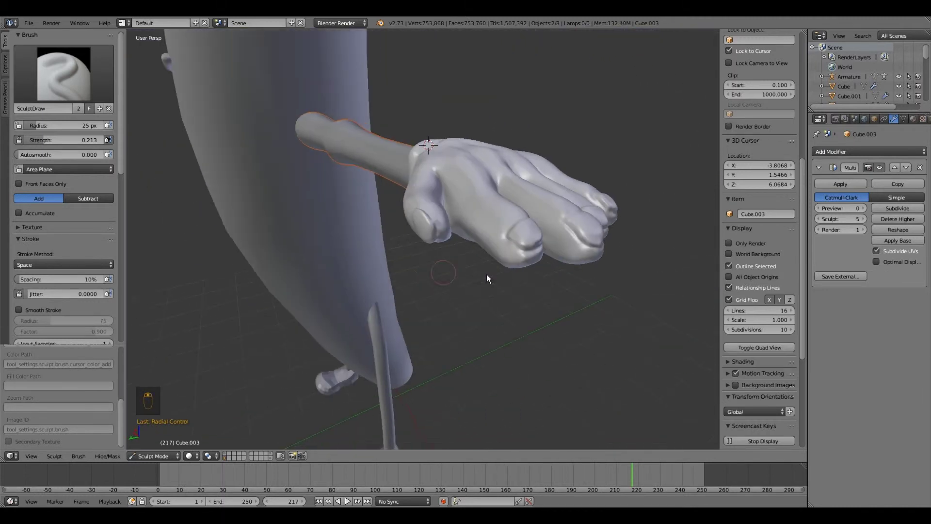
{"action": "key", "text": "s"}
{"action": "mouse_move", "coordinate": [312, 220]}
{"action": "middle_mouse_down"}
{"action": "mouse_move", "coordinate": [435, 280]}
{"action": "mouse_move", "coordinate": [377, 276]}
{"action": "mouse_move", "coordinate": [389, 262]}
{"action": "mouse_move", "coordinate": [387, 185]}
{"action": "middle_mouse_up"}
{"action": "scroll", "coordinate": [428, 232], "scroll_direction": "up", "scroll_amount": 3}
{"action": "mouse_move", "coordinate": [562, 182]}
{"action": "middle_mouse_down"}
{"action": "mouse_move", "coordinate": [343, 260]}
{"action": "mouse_move", "coordinate": [224, 383]}
{"action": "middle_mouse_up"}
{"action": "scroll", "coordinate": [342, 260], "scroll_direction": "down", "scroll_amount": 4}
Switch the hand to Object Mode and set its Multiresolution Preview level to 5
{"action": "key", "text": "ctrl+Tab"}
{"action": "middle_click_drag", "start_coordinate": [299, 325], "coordinate": [818, 221]}
{"action": "left_click_drag", "start_coordinate": [825, 208], "coordinate": [864, 209]}
Inspect the finished hand and arm against the whole character from the front, side and above
{"action": "middle_click_drag", "start_coordinate": [703, 233], "coordinate": [509, 297]}
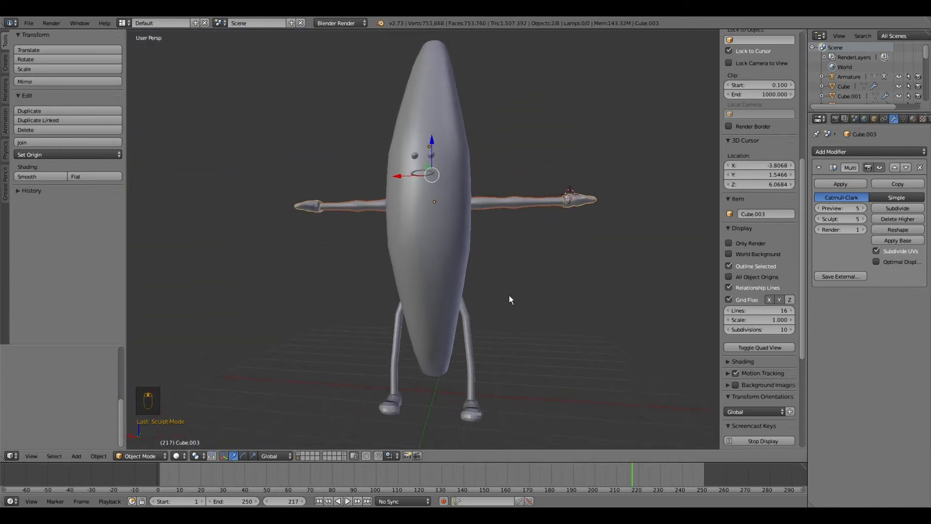
{"action": "key", "text": "KP_Decimal"}
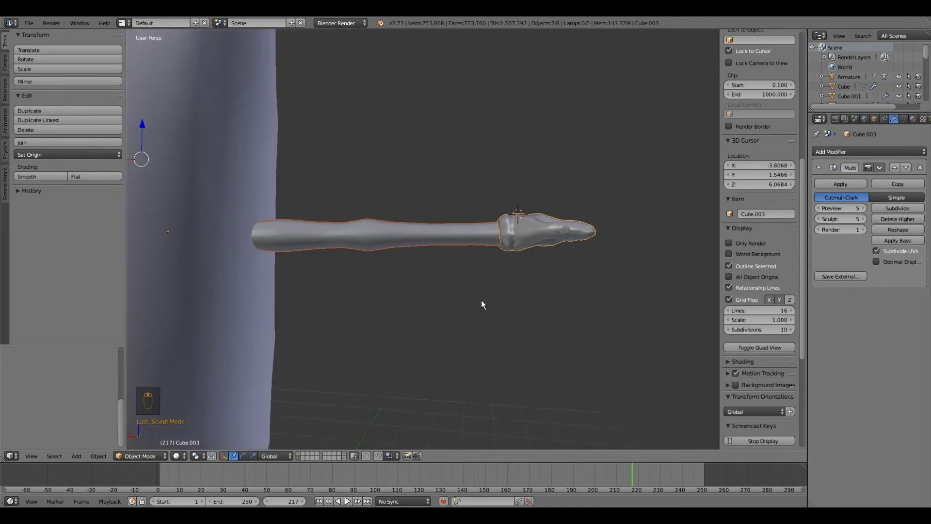
{"action": "scroll", "coordinate": [481, 300], "scroll_direction": "up", "scroll_amount": 2}
{"action": "mouse_move", "coordinate": [481, 300]}
{"action": "middle_mouse_down"}
{"action": "mouse_move", "coordinate": [481, 336]}
{"action": "mouse_move", "coordinate": [499, 316]}
{"action": "mouse_move", "coordinate": [493, 280]}
{"action": "mouse_move", "coordinate": [480, 284]}
{"action": "middle_mouse_up"}
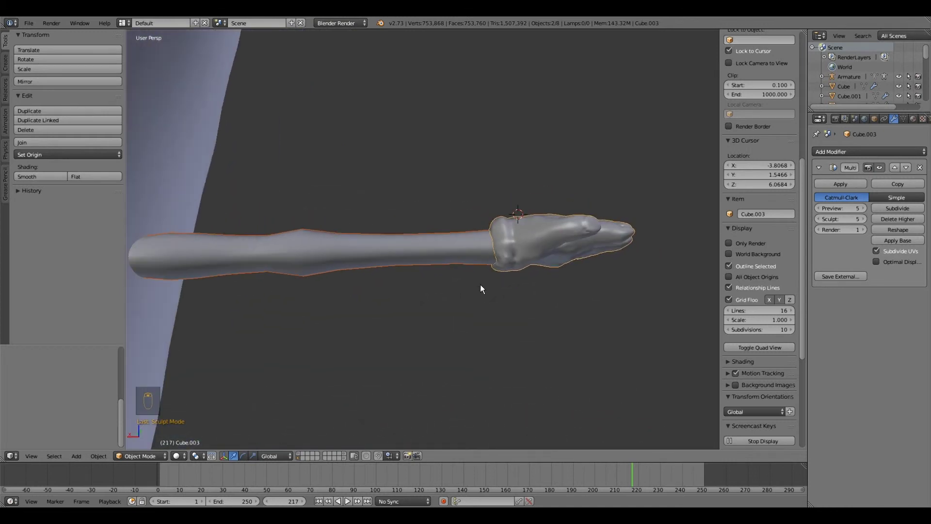
{"action": "left_click", "coordinate": [130, 455]}
{"action": "scroll", "coordinate": [406, 299], "scroll_direction": "down", "scroll_amount": 2}
{"action": "middle_click_drag", "start_coordinate": [406, 299], "coordinate": [259, 366]}
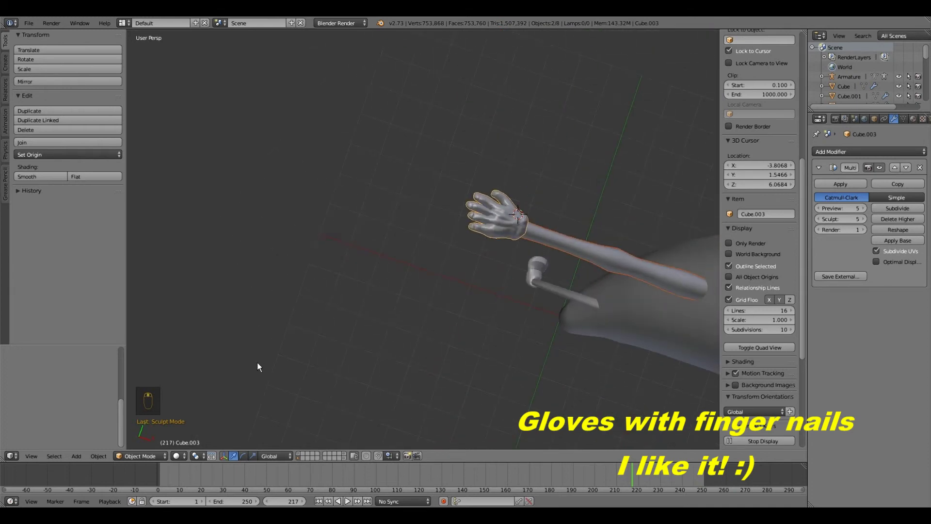
{"action": "middle_click_drag", "start_coordinate": [399, 340], "coordinate": [74, 66]}
{"action": "scroll", "coordinate": [432, 208], "scroll_direction": "up", "scroll_amount": 2}
Save the file with the finished hands
{"action": "left_click", "coordinate": [23, 25]}
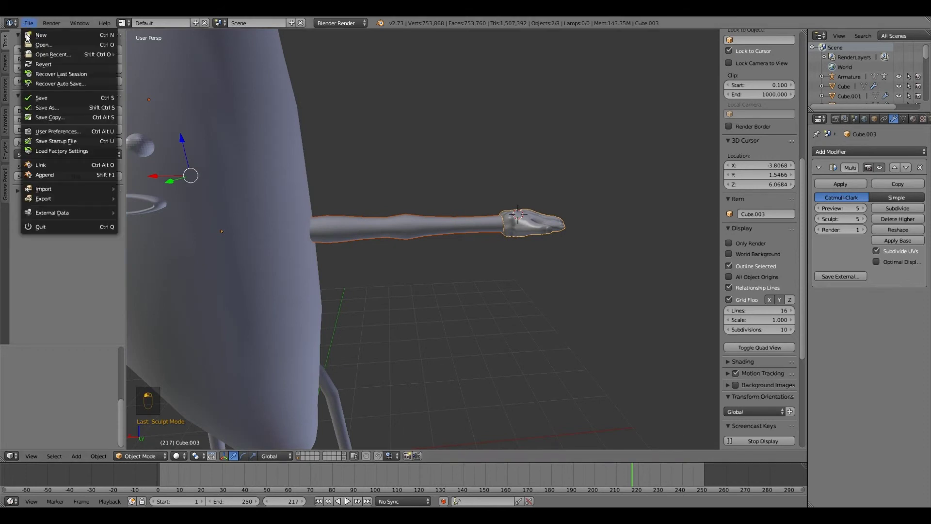
{"action": "left_click", "coordinate": [45, 97]}
Select the shoes and set their Multiresolution Preview level to 5
{"action": "middle_click_drag", "start_coordinate": [235, 237], "coordinate": [373, 270]}
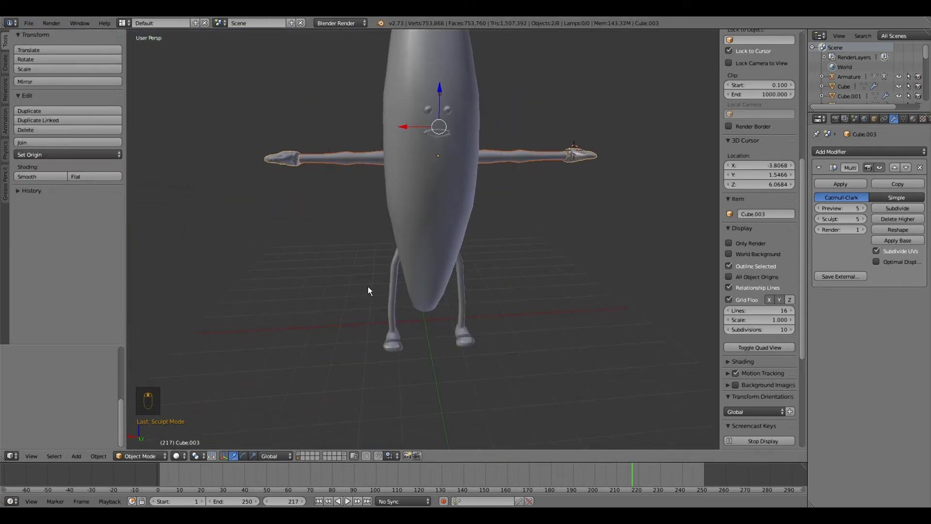
{"action": "right_click", "coordinate": [394, 343]}
{"action": "left_click", "coordinate": [864, 210]}
{"action": "left_click", "coordinate": [863, 209]}
{"action": "left_click", "coordinate": [863, 209]}
{"action": "left_click", "coordinate": [863, 209]}
{"action": "middle_click_drag", "start_coordinate": [402, 285], "coordinate": [330, 307]}
{"action": "scroll", "coordinate": [385, 266], "scroll_direction": "down", "scroll_amount": 2}
{"action": "scroll", "coordinate": [335, 302], "scroll_direction": "up", "scroll_amount": 2}
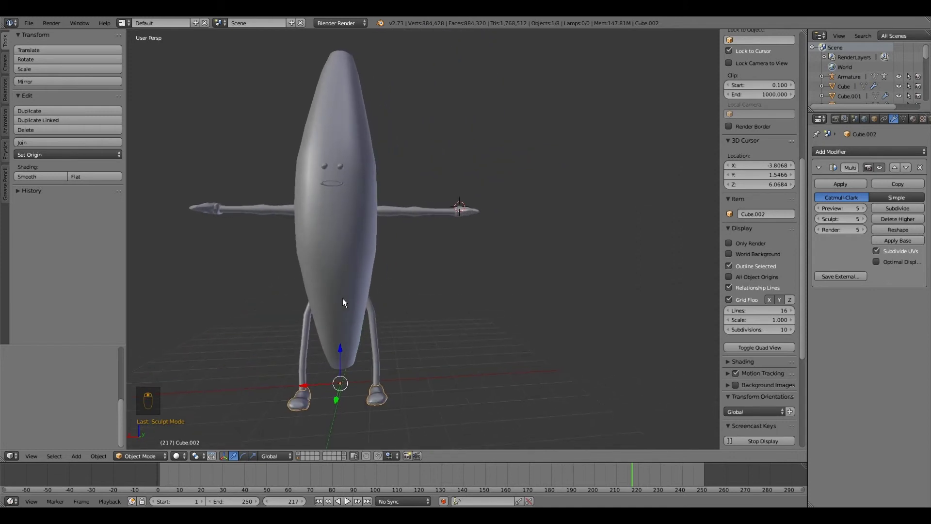
{"action": "scroll", "coordinate": [342, 297], "scroll_direction": "down", "scroll_amount": 1}
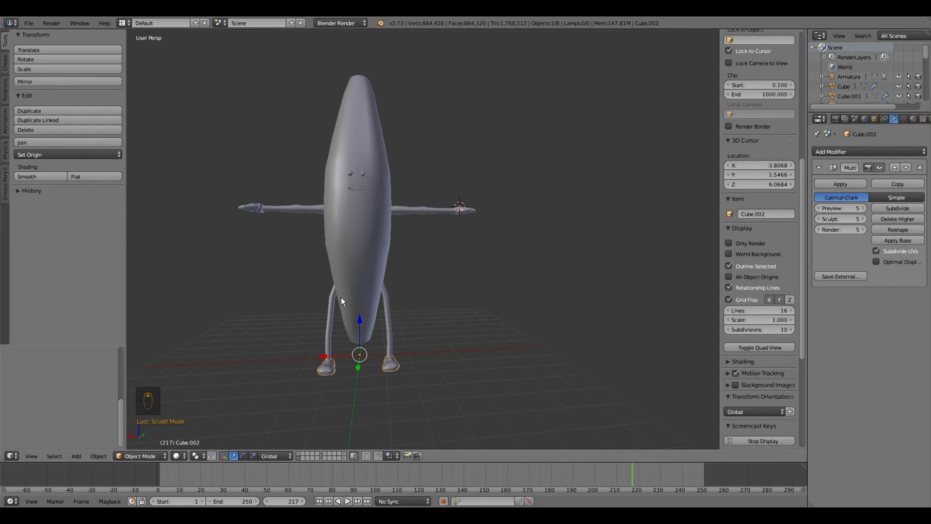